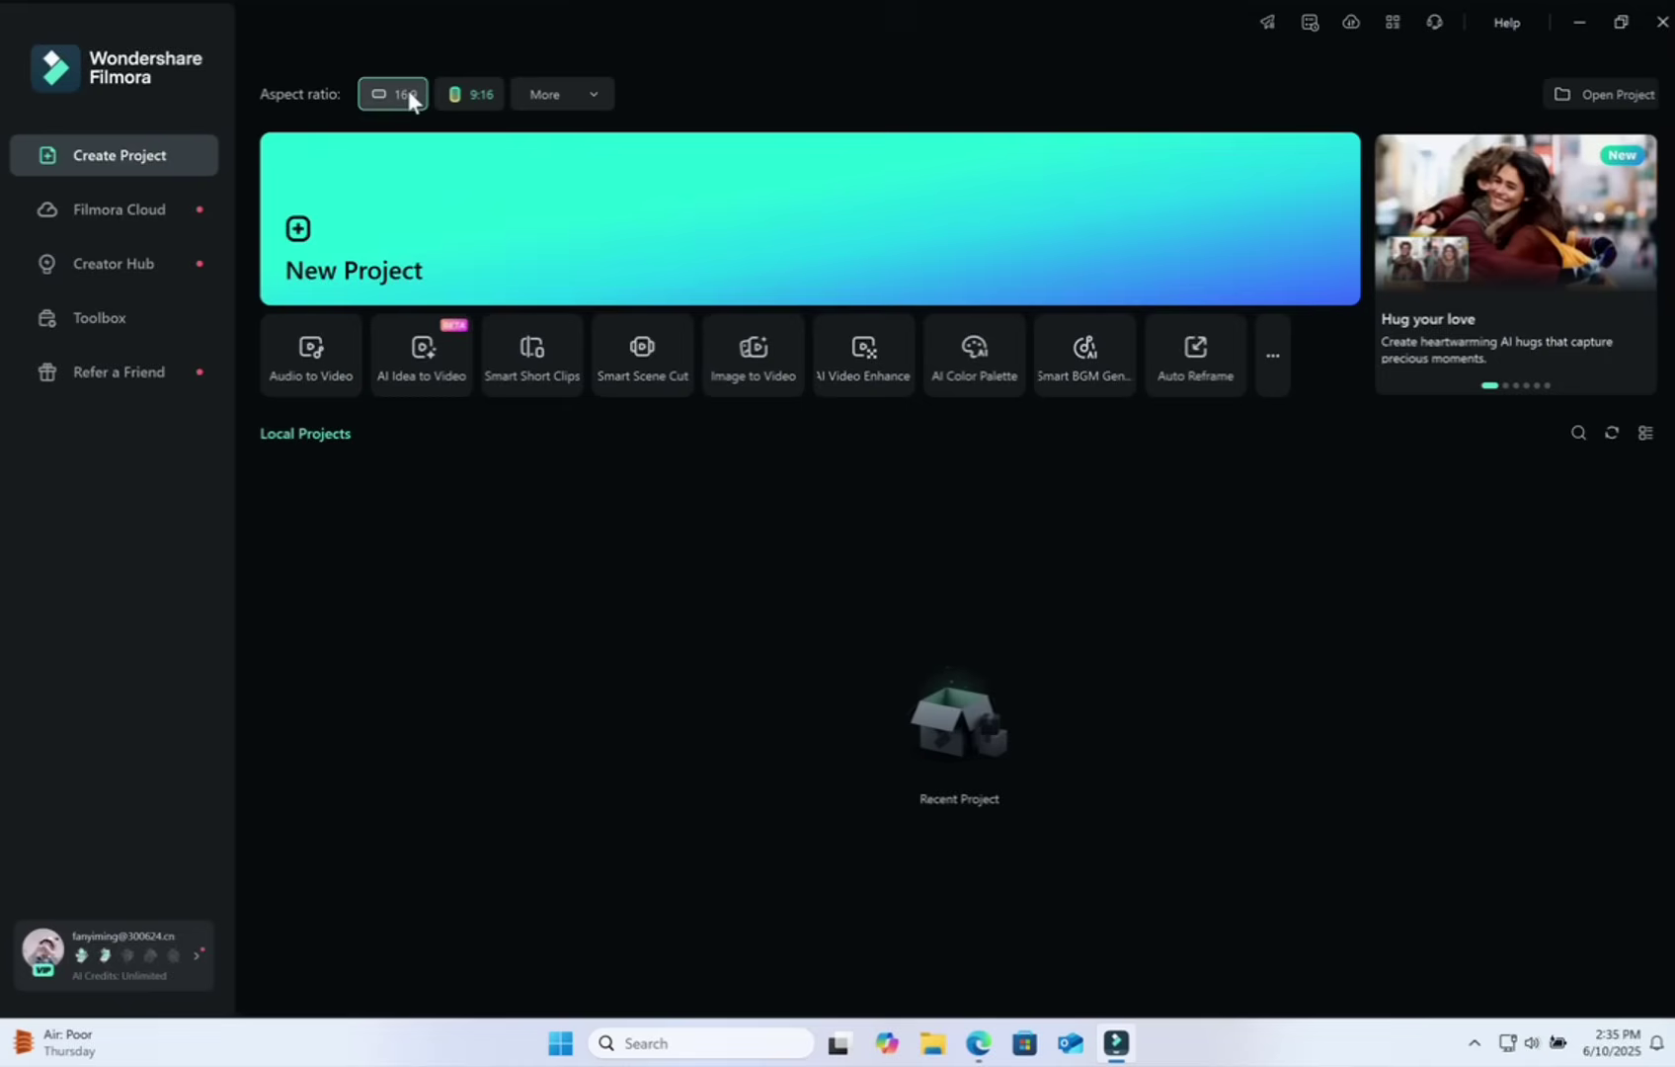
Step: Look at the 16:9 and 9:16 project formats and browse the Filmora Cloud and Creator Hub pages
{"action": "left_click", "coordinate": [490, 101]}
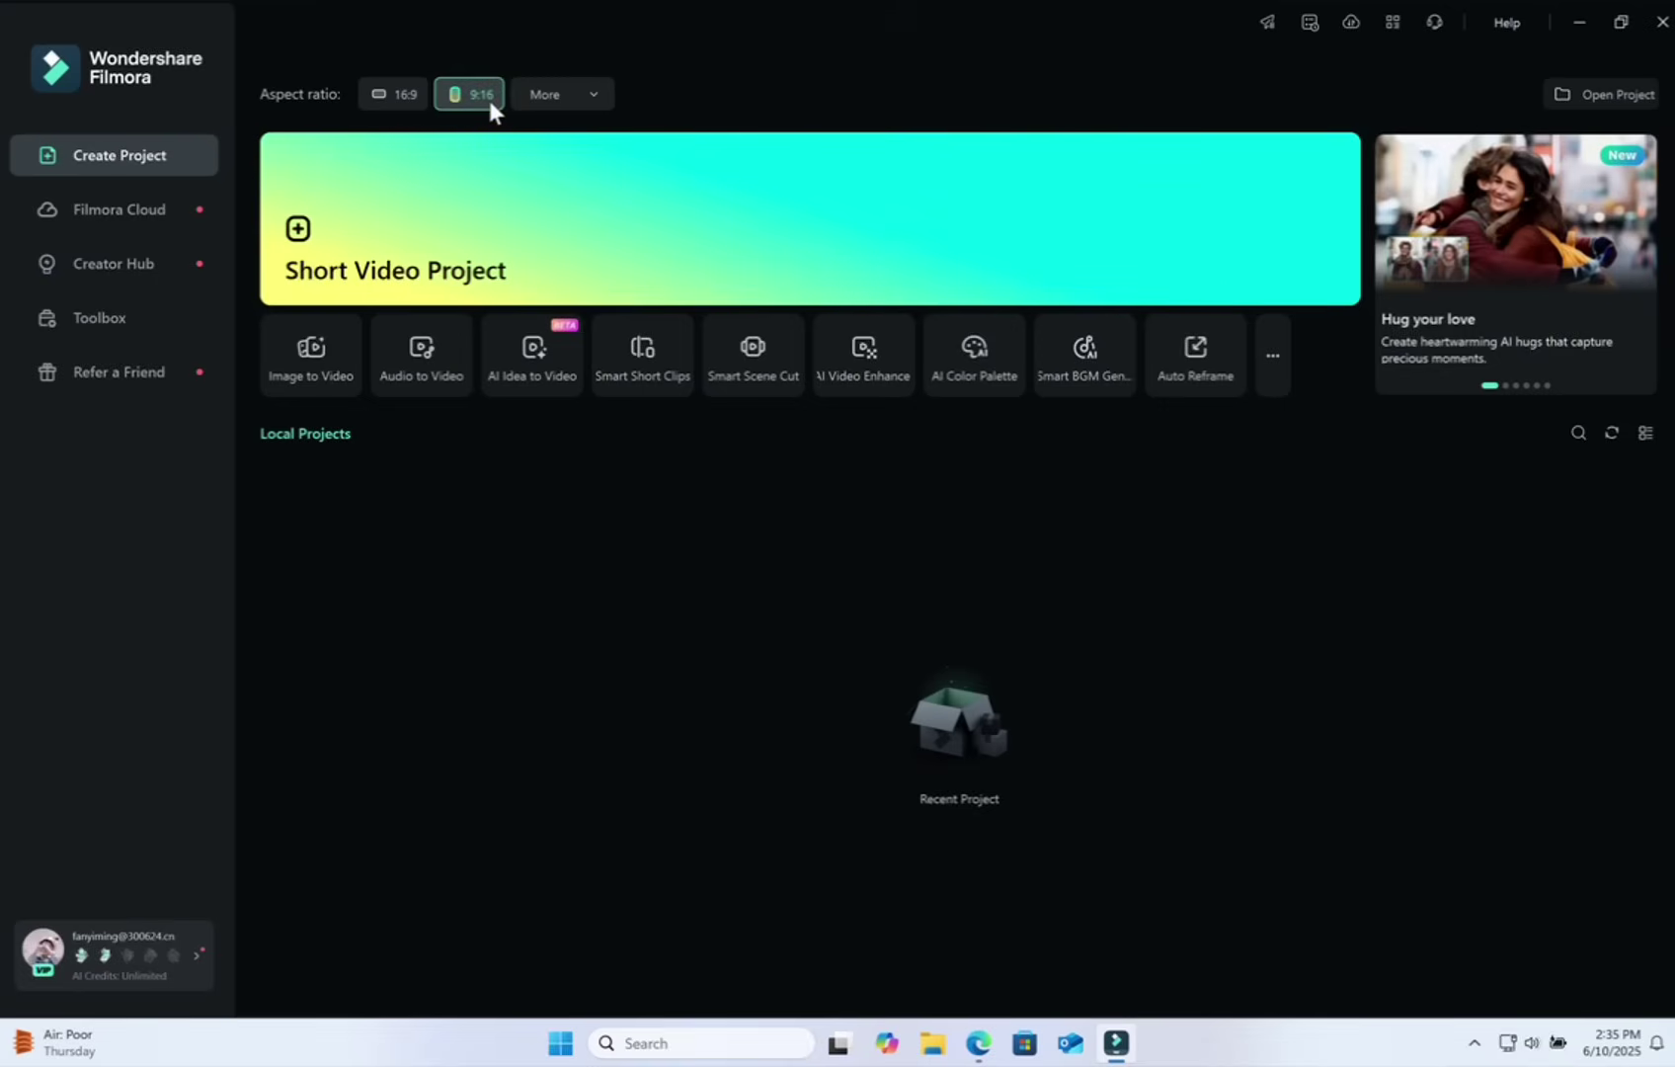
{"action": "left_click", "coordinate": [402, 212]}
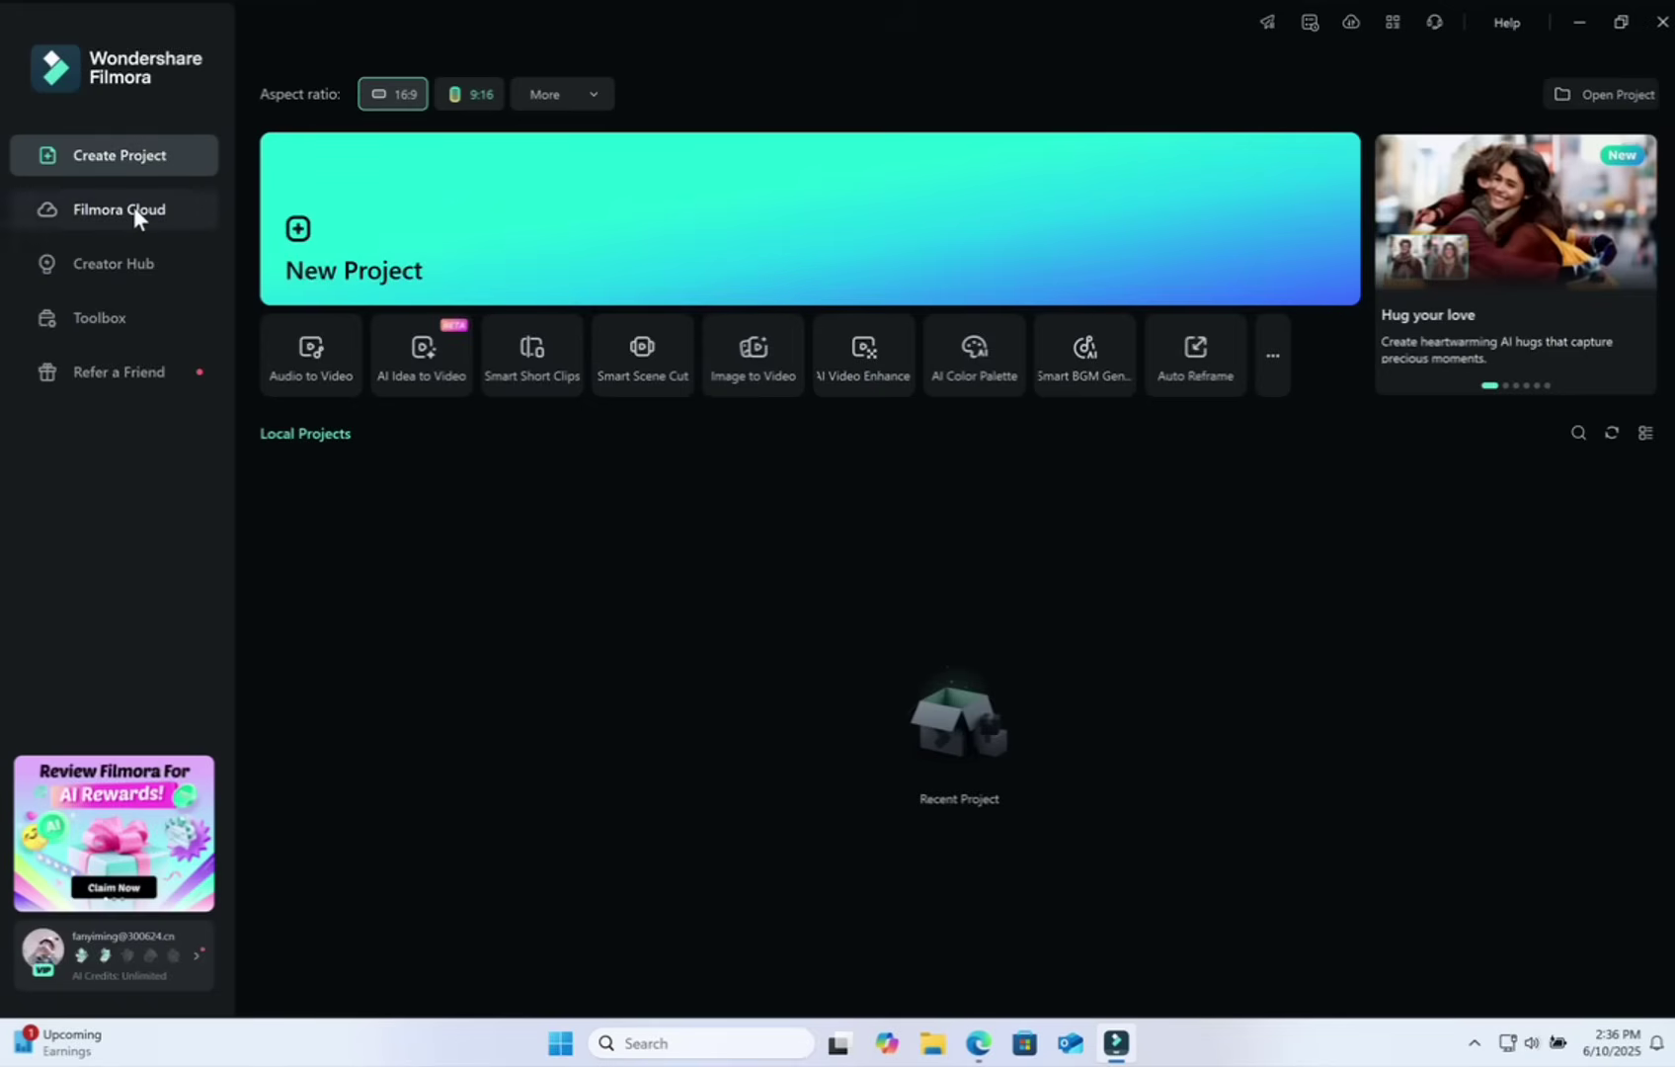
{"action": "left_click", "coordinate": [102, 212]}
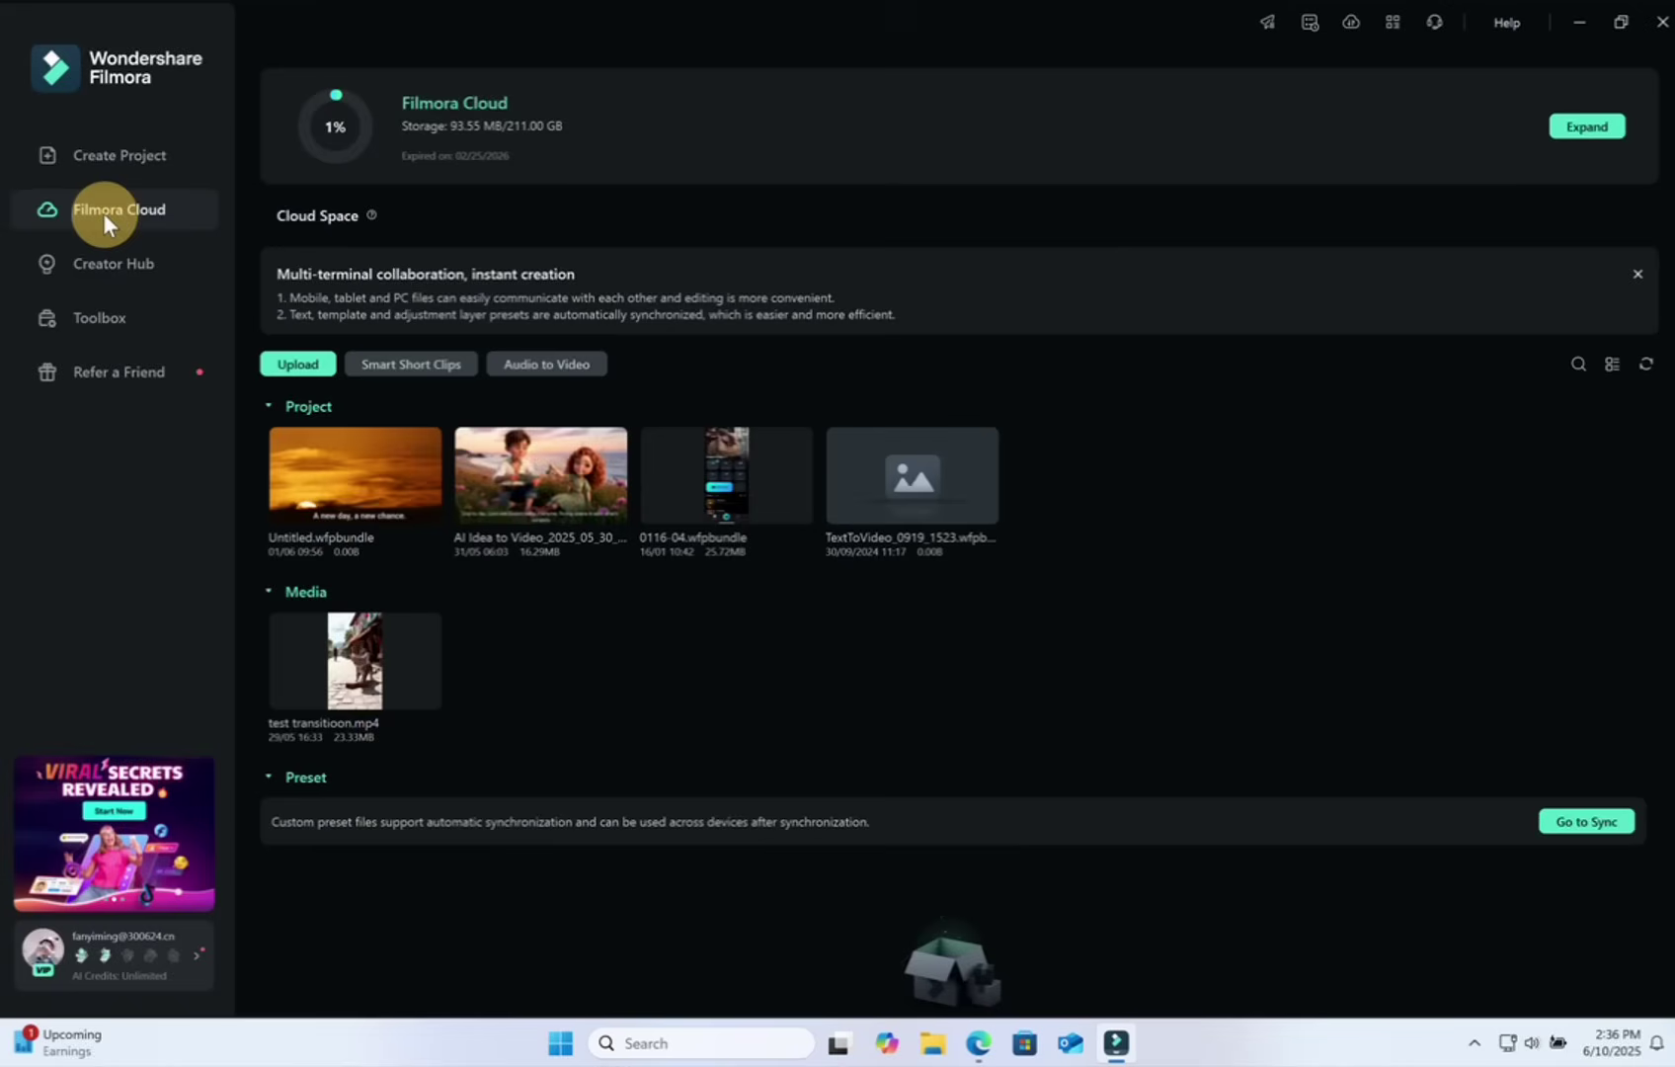
{"action": "left_click", "coordinate": [102, 265]}
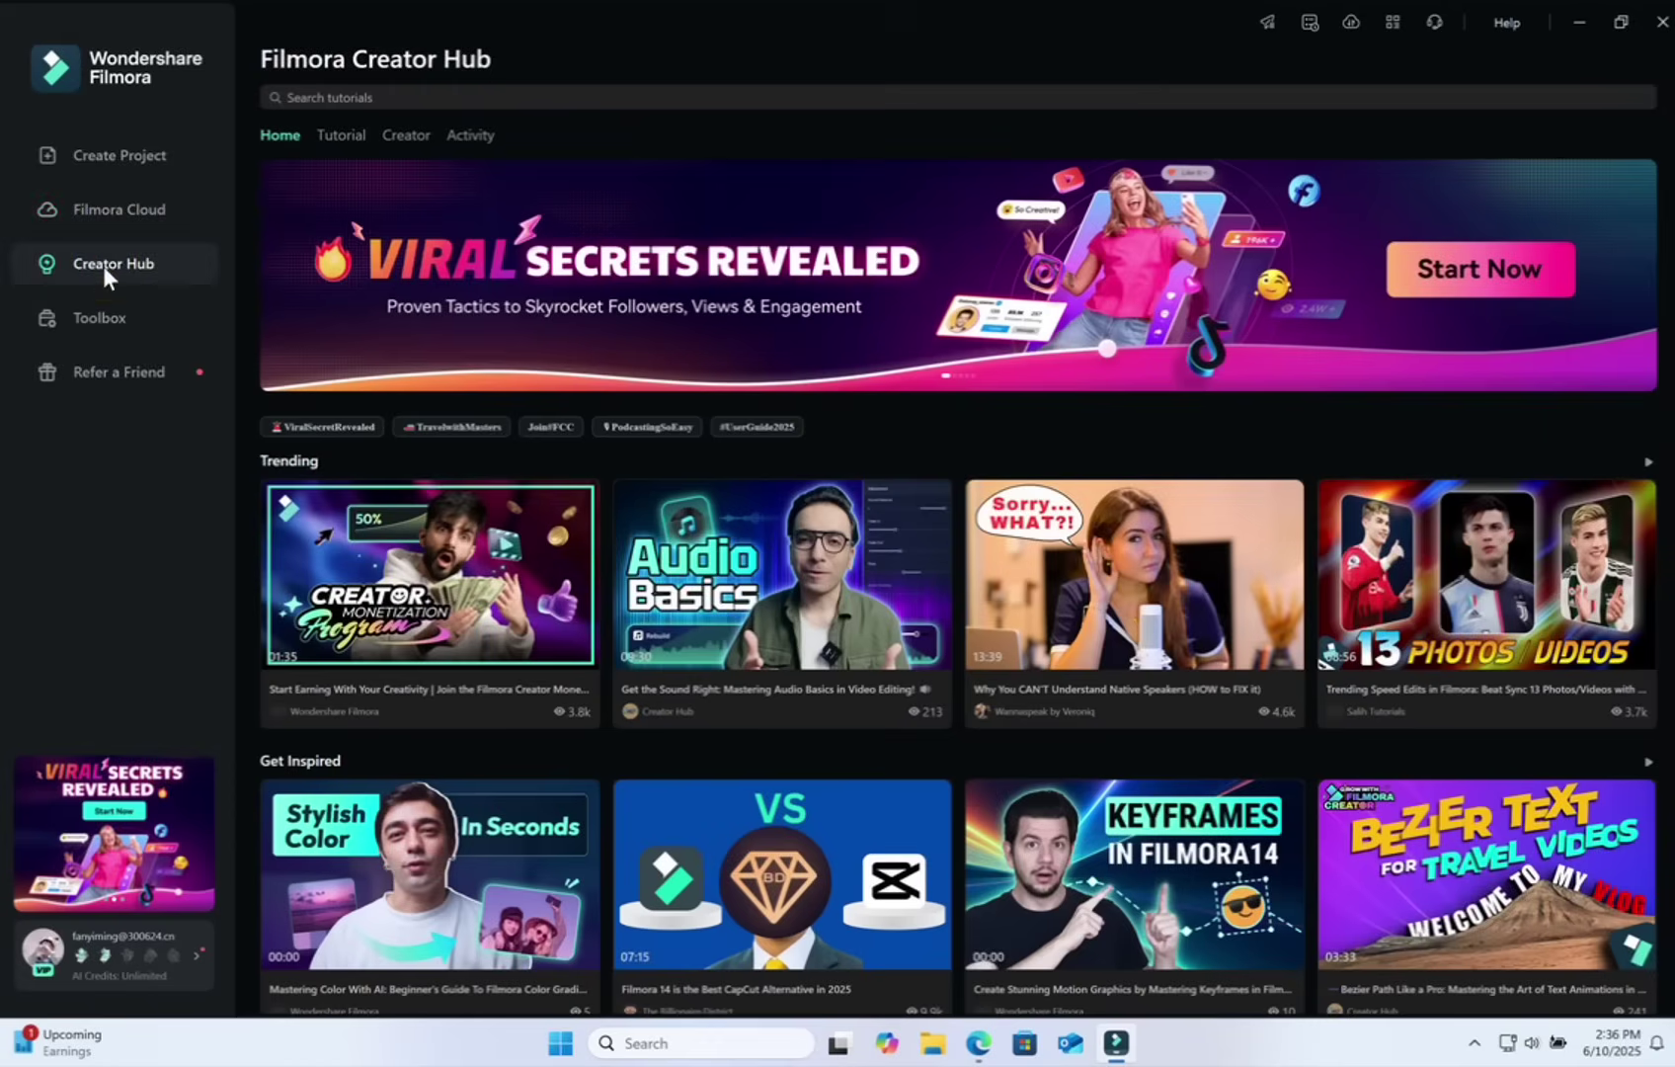
Step: Open the AI Idea to Video tool from the Toolbox's New Features
{"action": "left_click", "coordinate": [92, 321]}
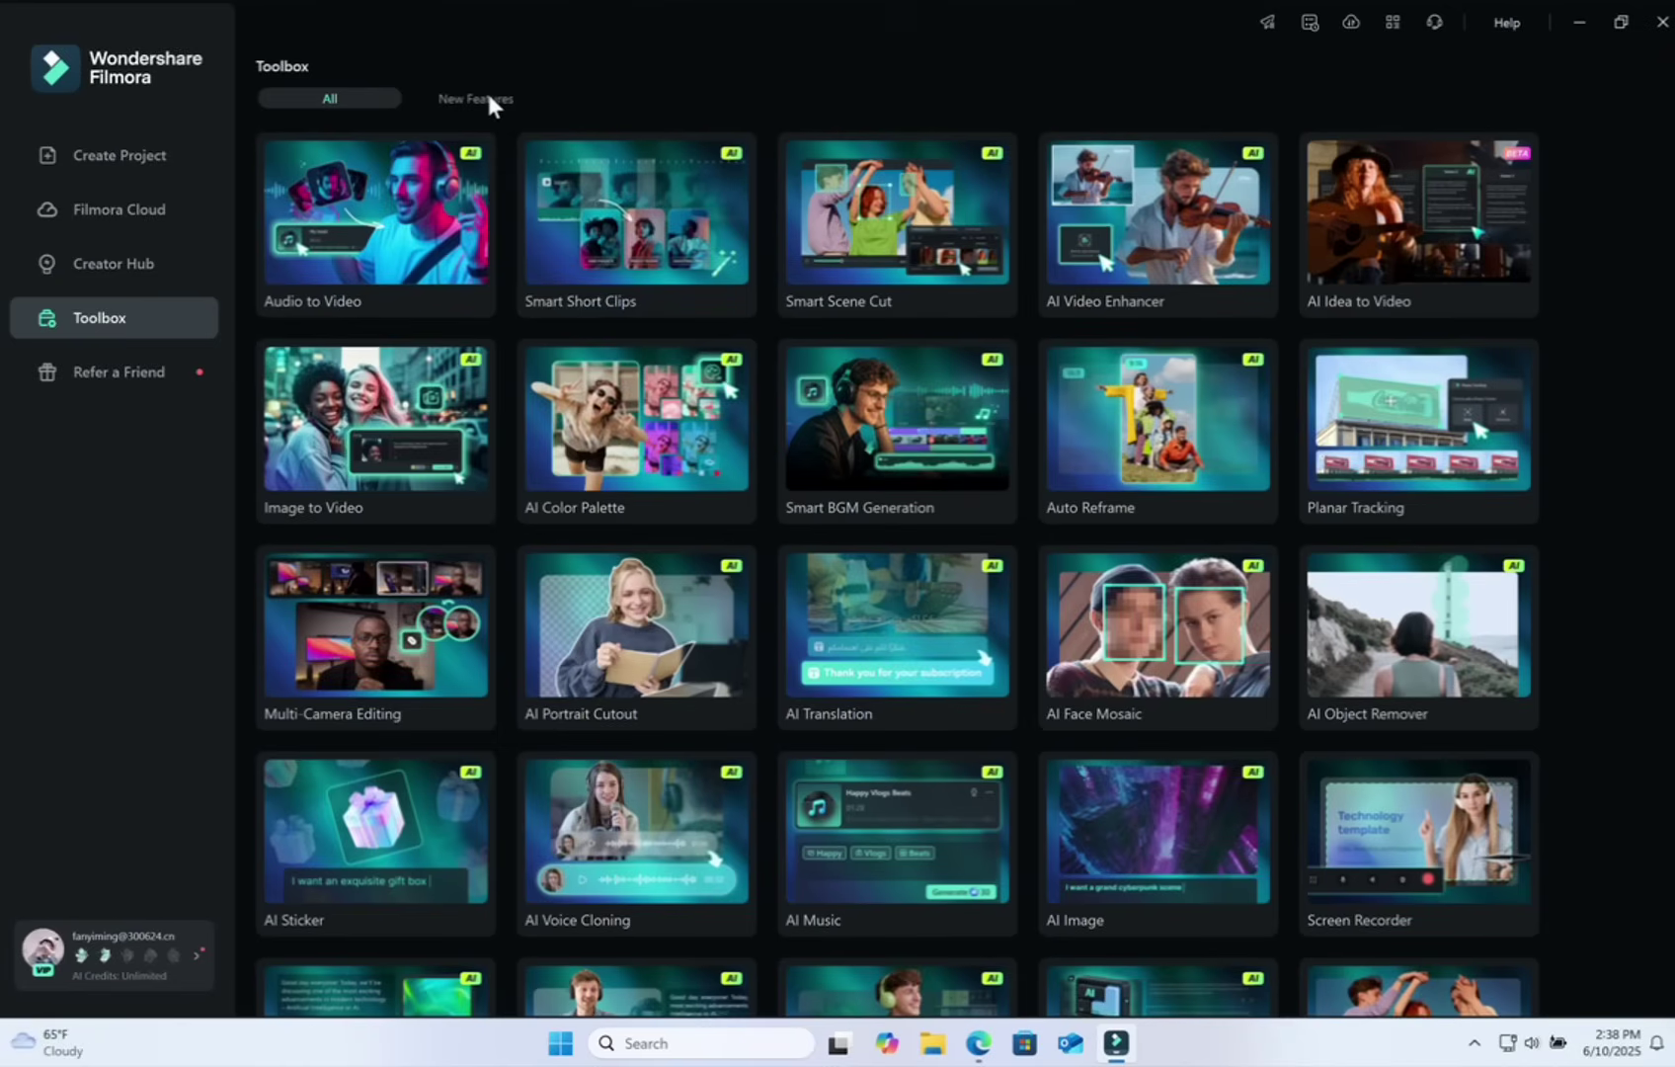
{"action": "left_click", "coordinate": [489, 101]}
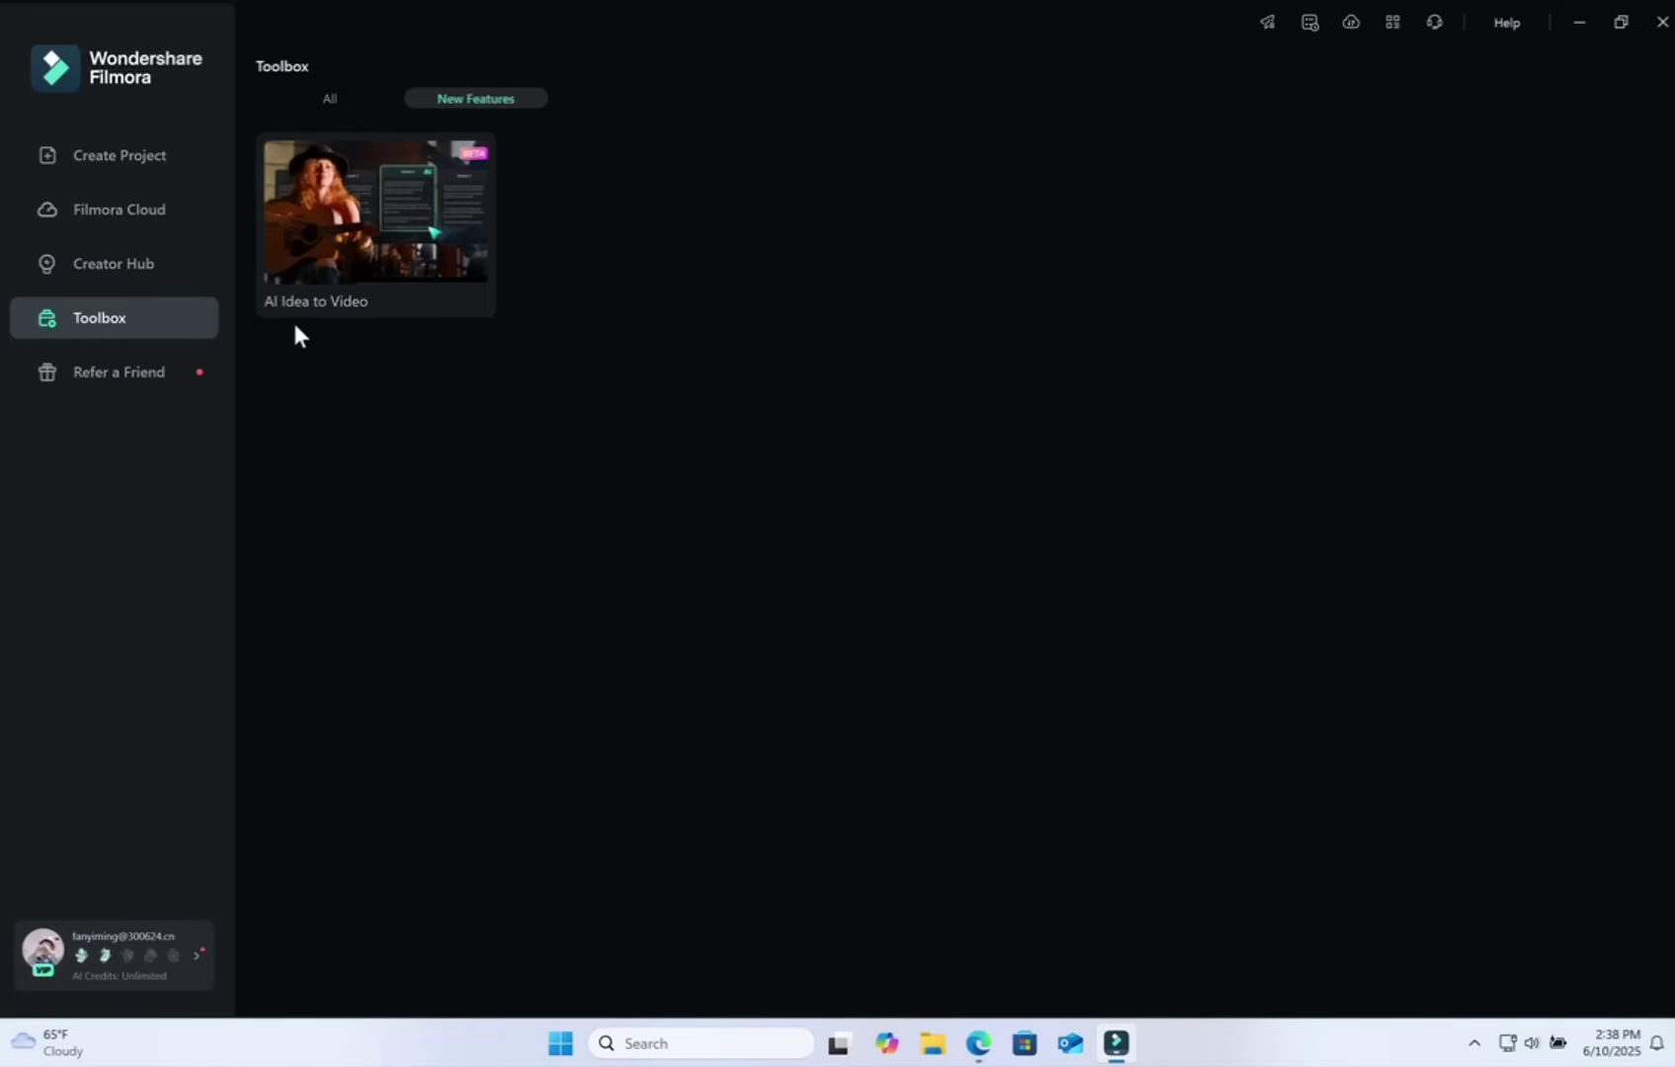
{"action": "left_click", "coordinate": [352, 230]}
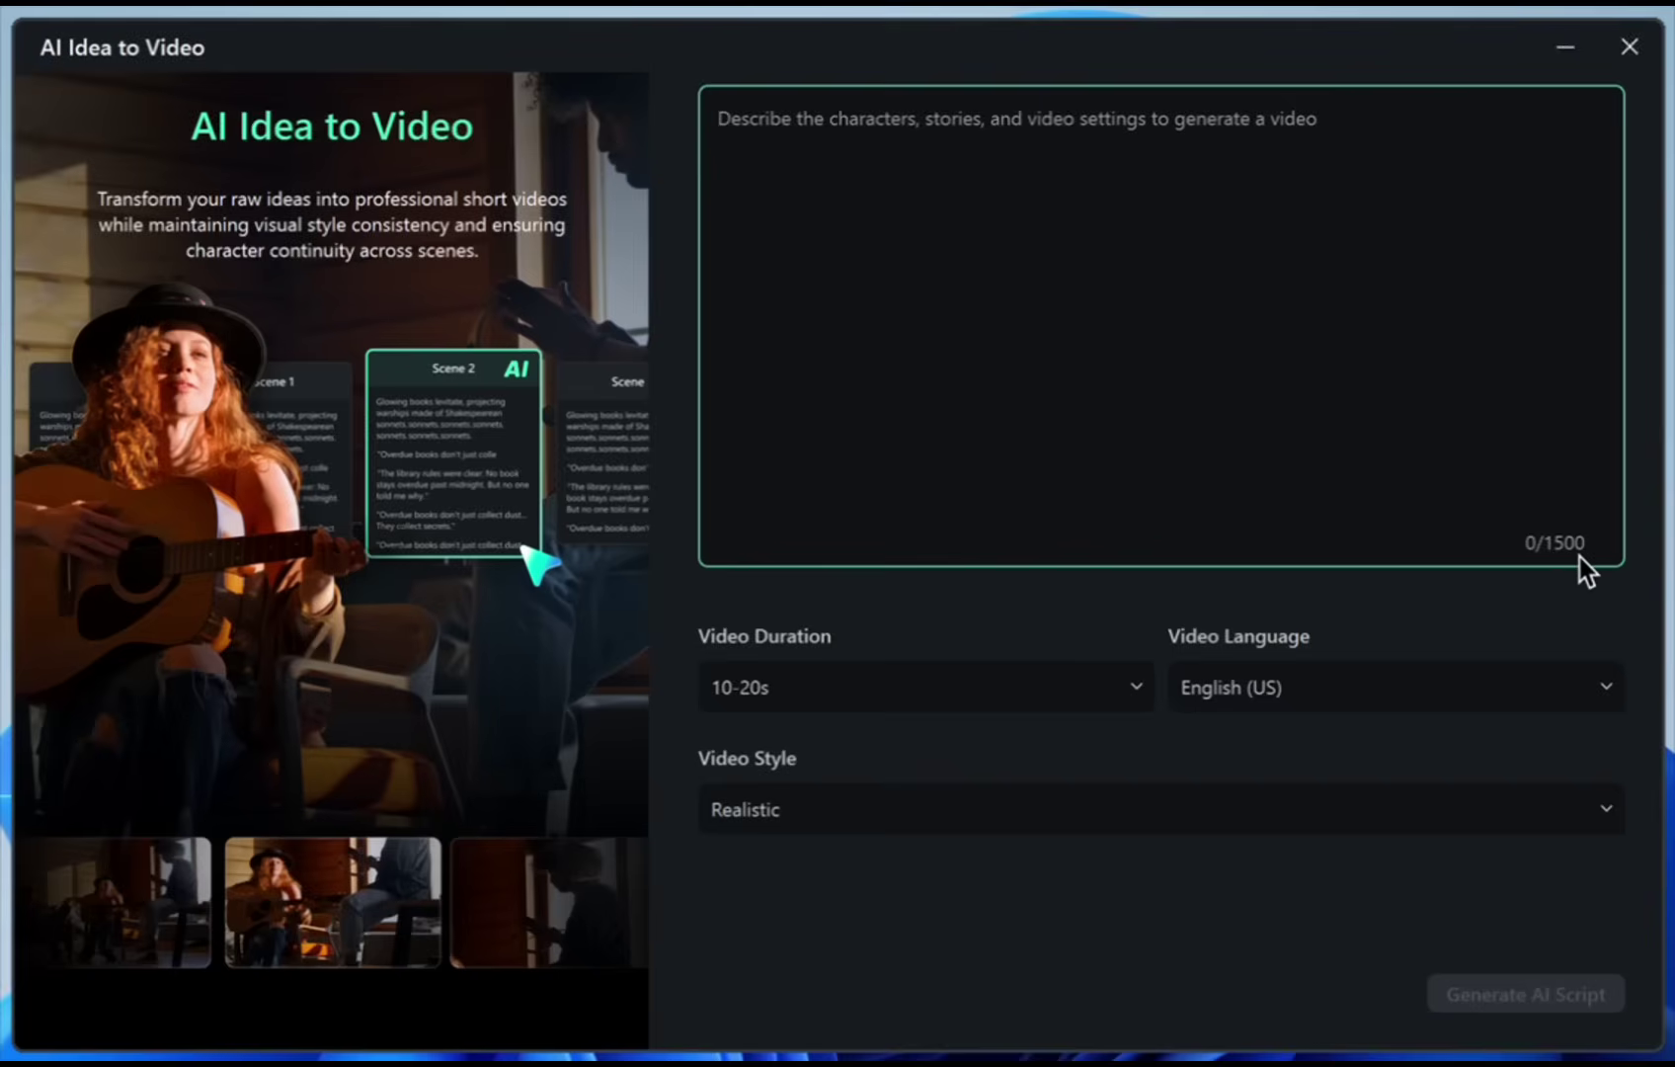
Step: Examine the duration, language and style options available for the AI Idea to Video generation
{"action": "left_click", "coordinate": [1071, 639]}
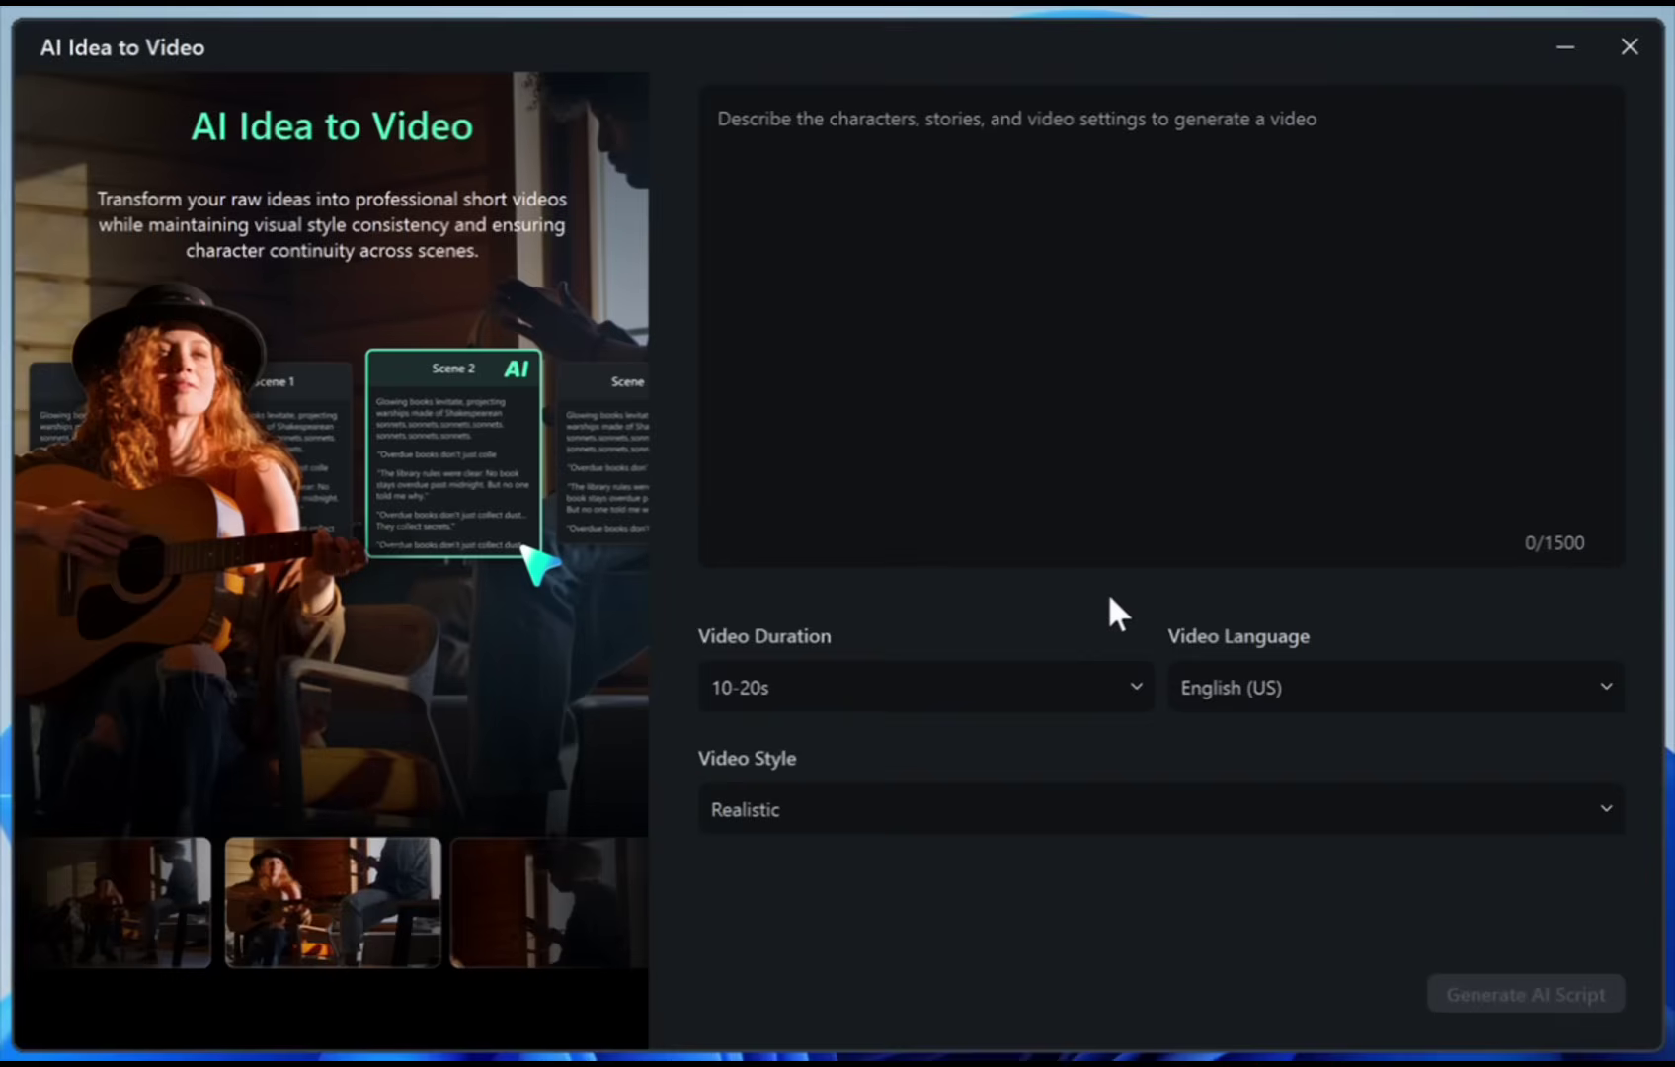
{"action": "left_click", "coordinate": [1081, 698]}
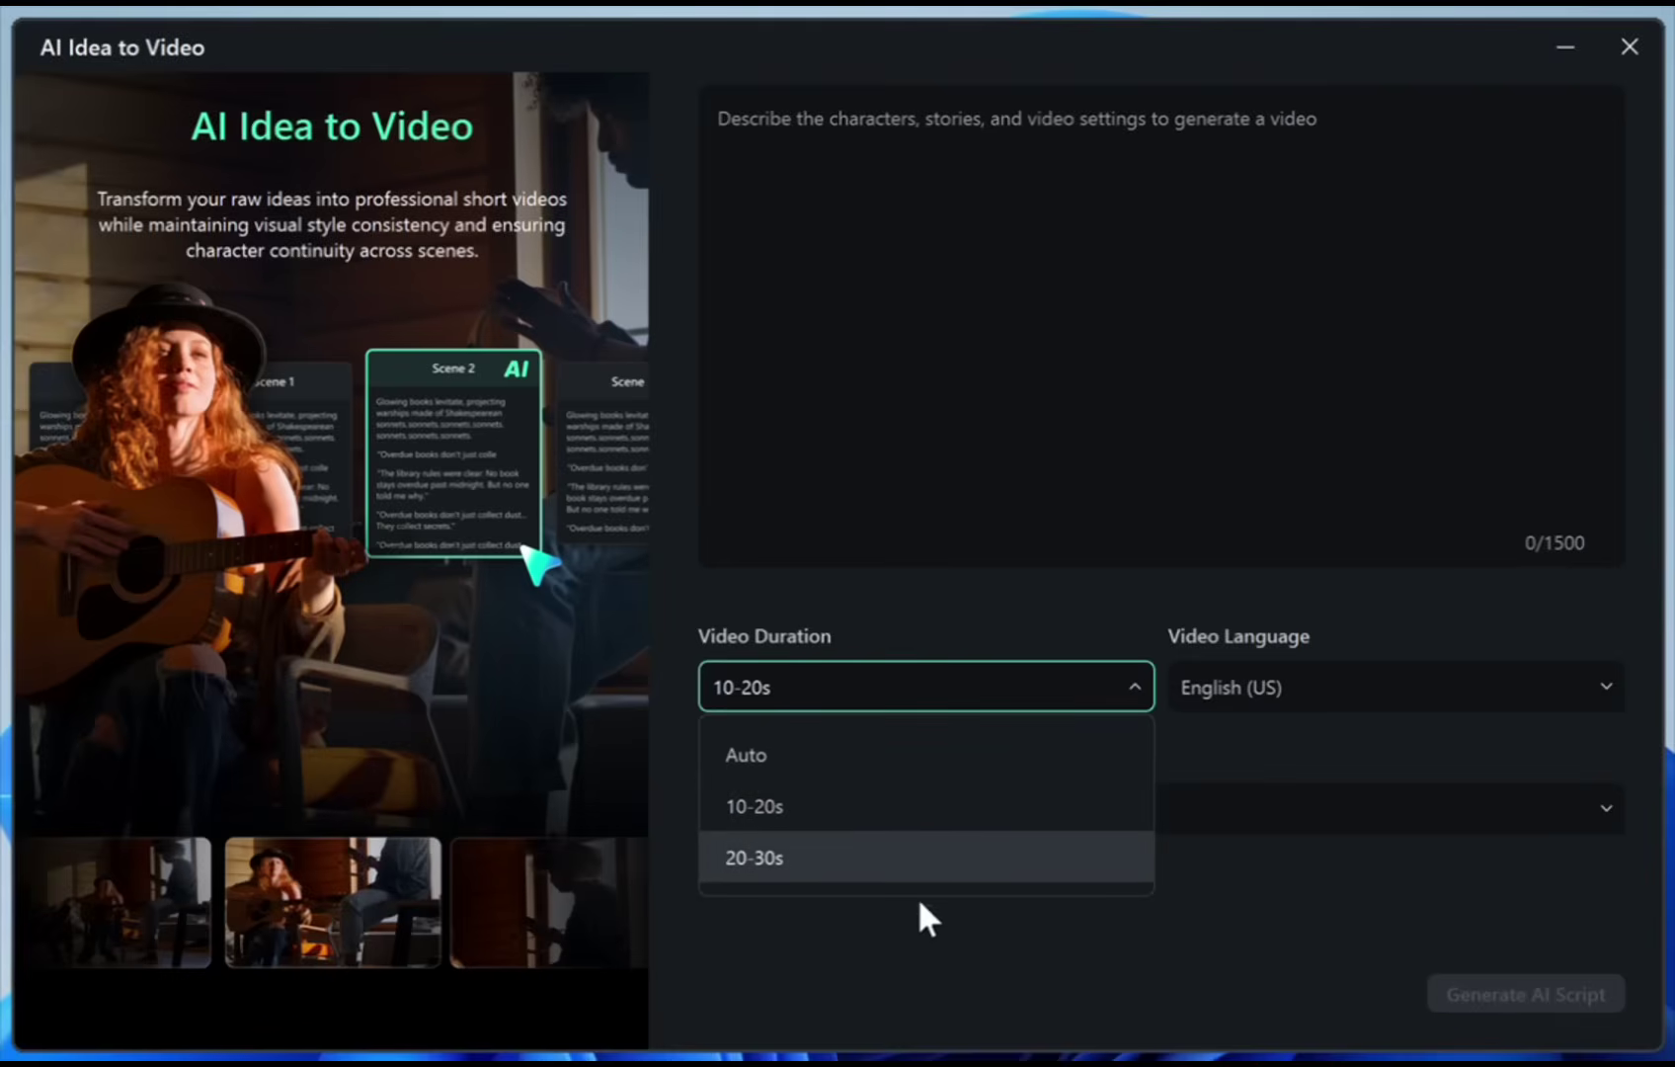
{"action": "left_click", "coordinate": [1425, 674]}
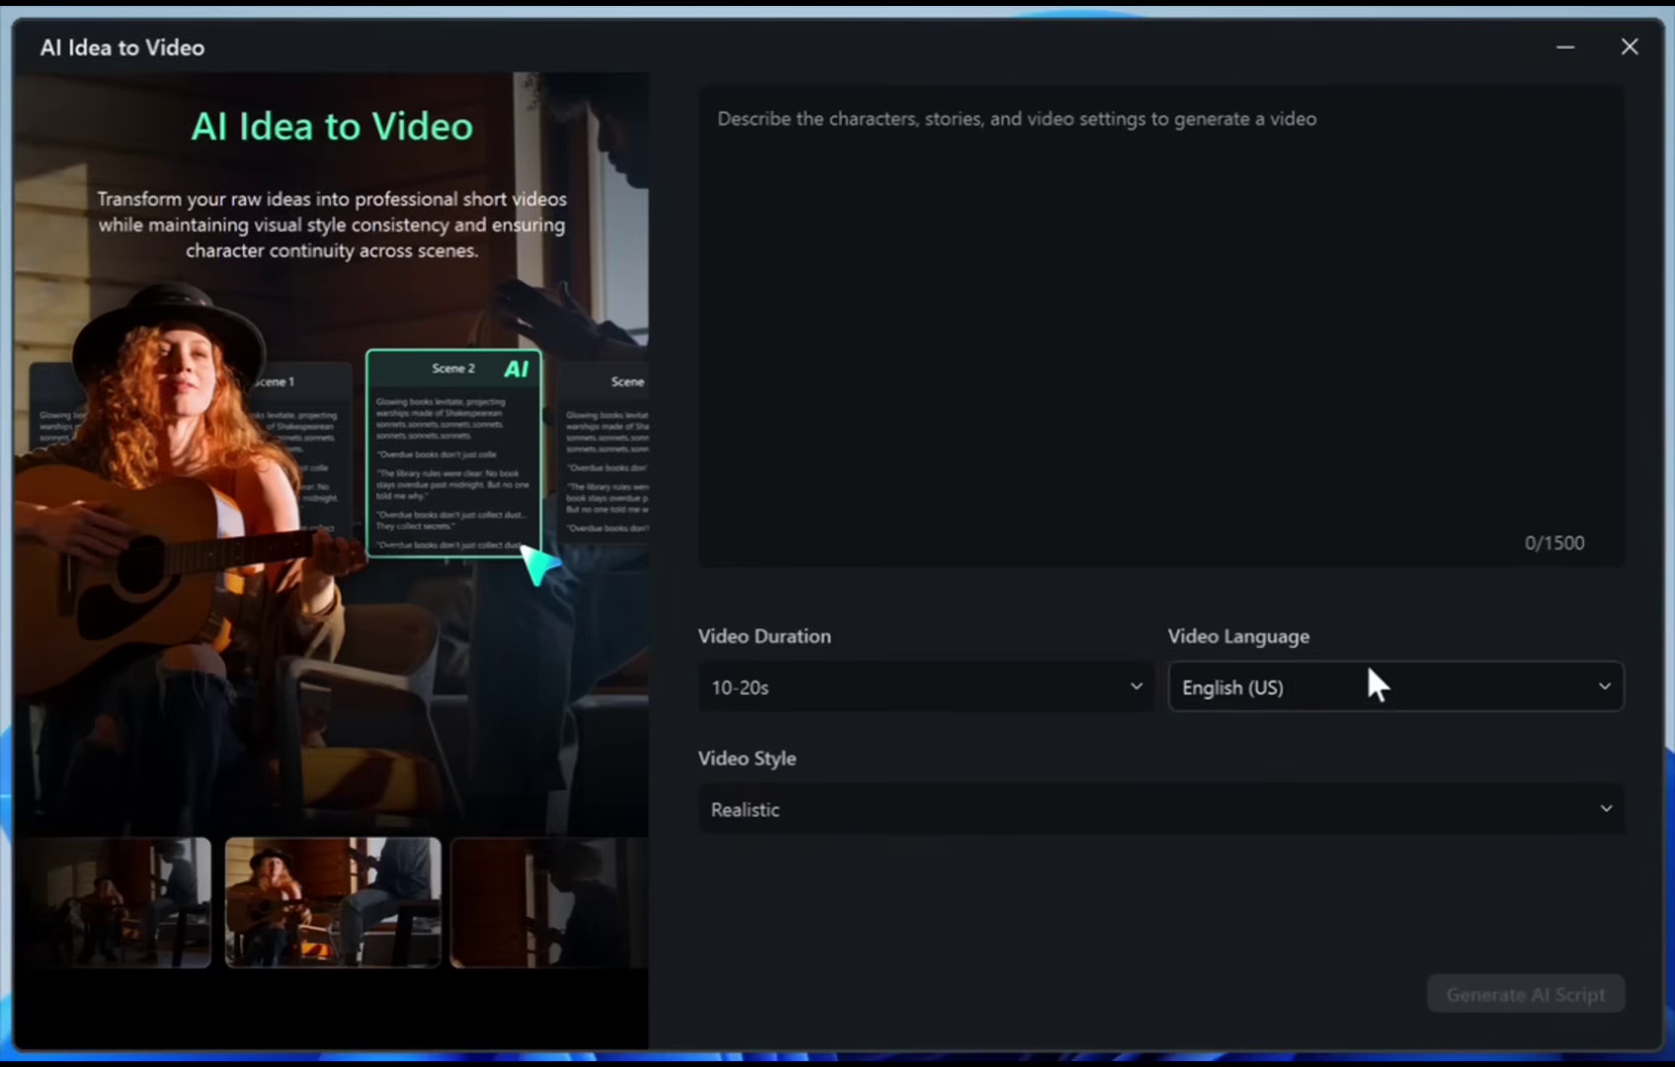
{"action": "scroll", "coordinate": [1326, 910], "scroll_direction": "down", "scroll_amount": 5}
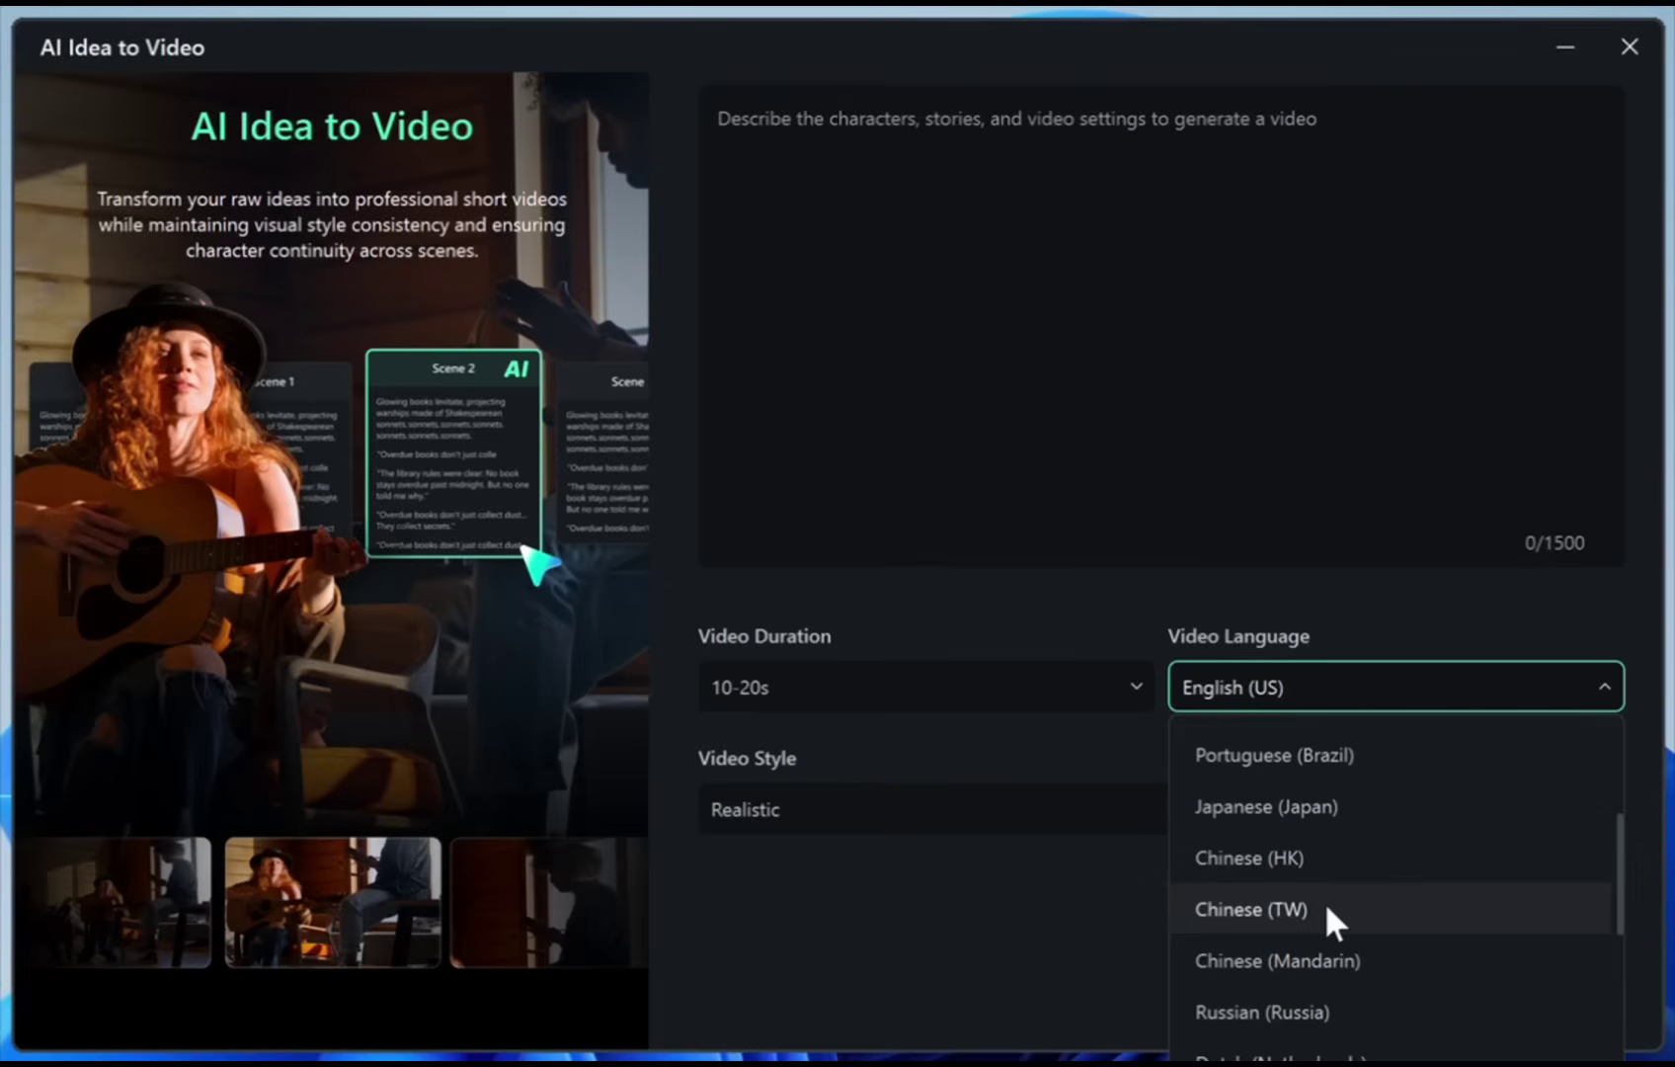
{"action": "scroll", "coordinate": [1327, 909], "scroll_direction": "down", "scroll_amount": 6}
{"action": "scroll", "coordinate": [1327, 910], "scroll_direction": "down", "scroll_amount": 6}
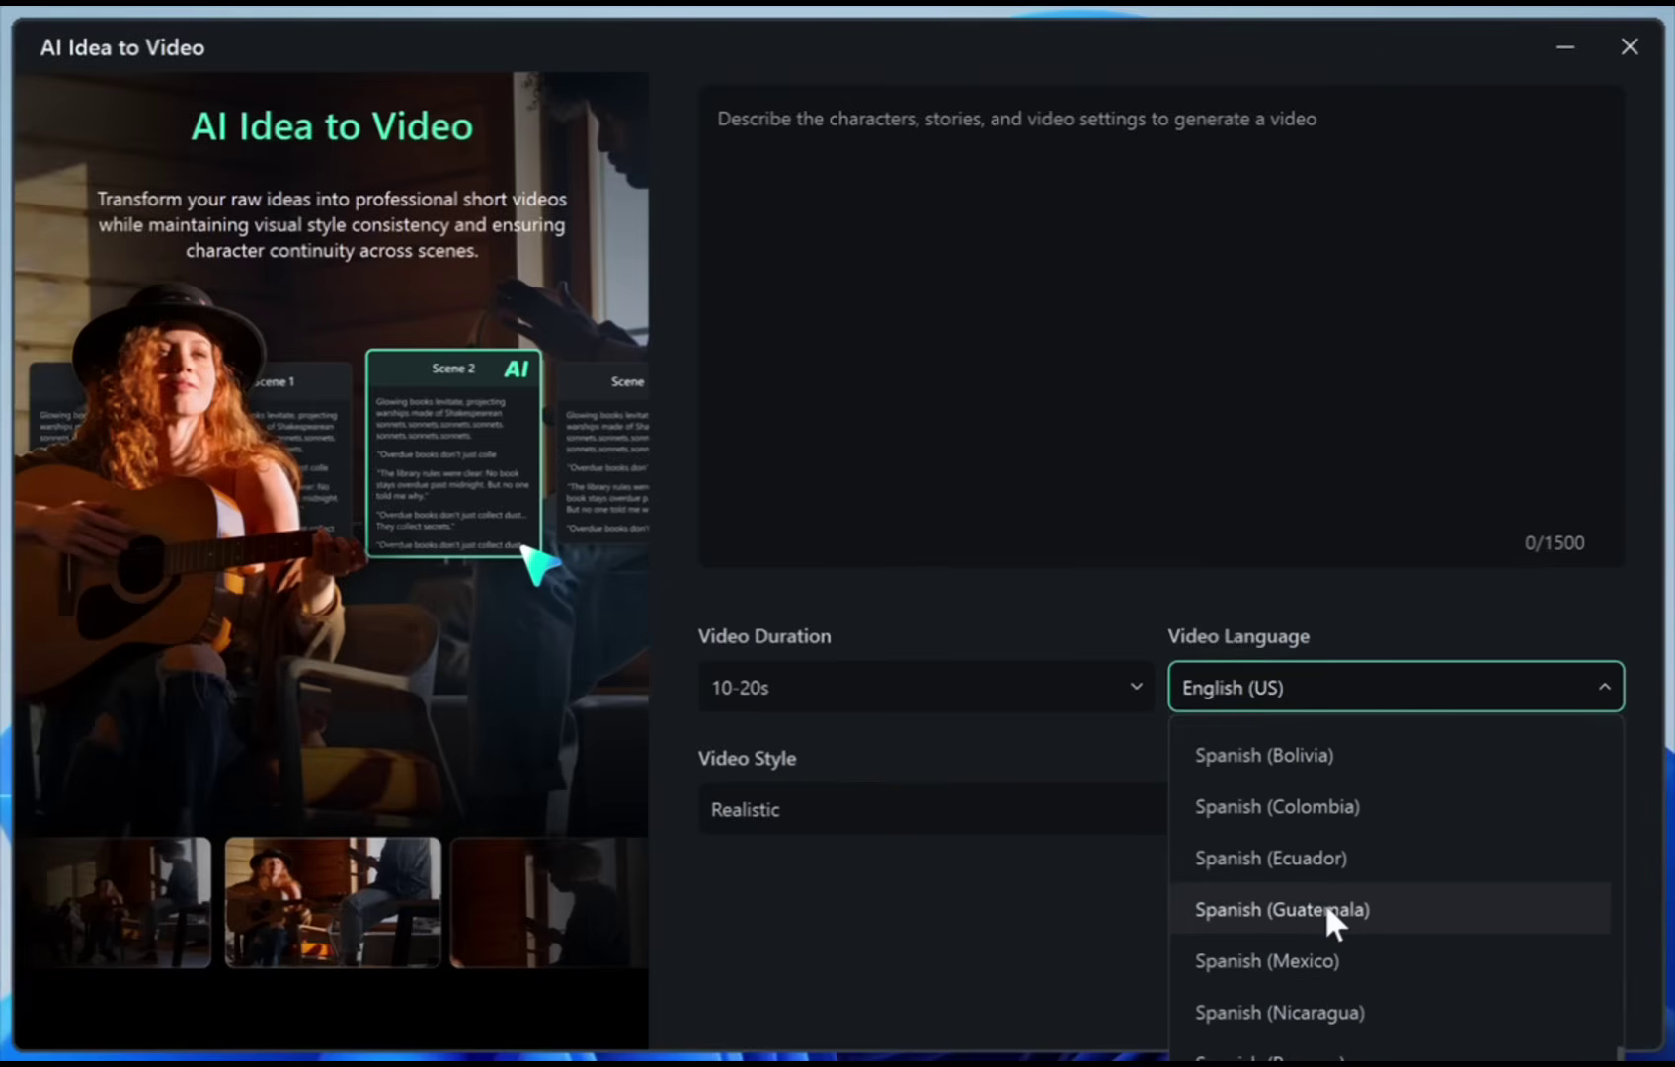
{"action": "scroll", "coordinate": [1324, 902], "scroll_direction": "down", "scroll_amount": 6}
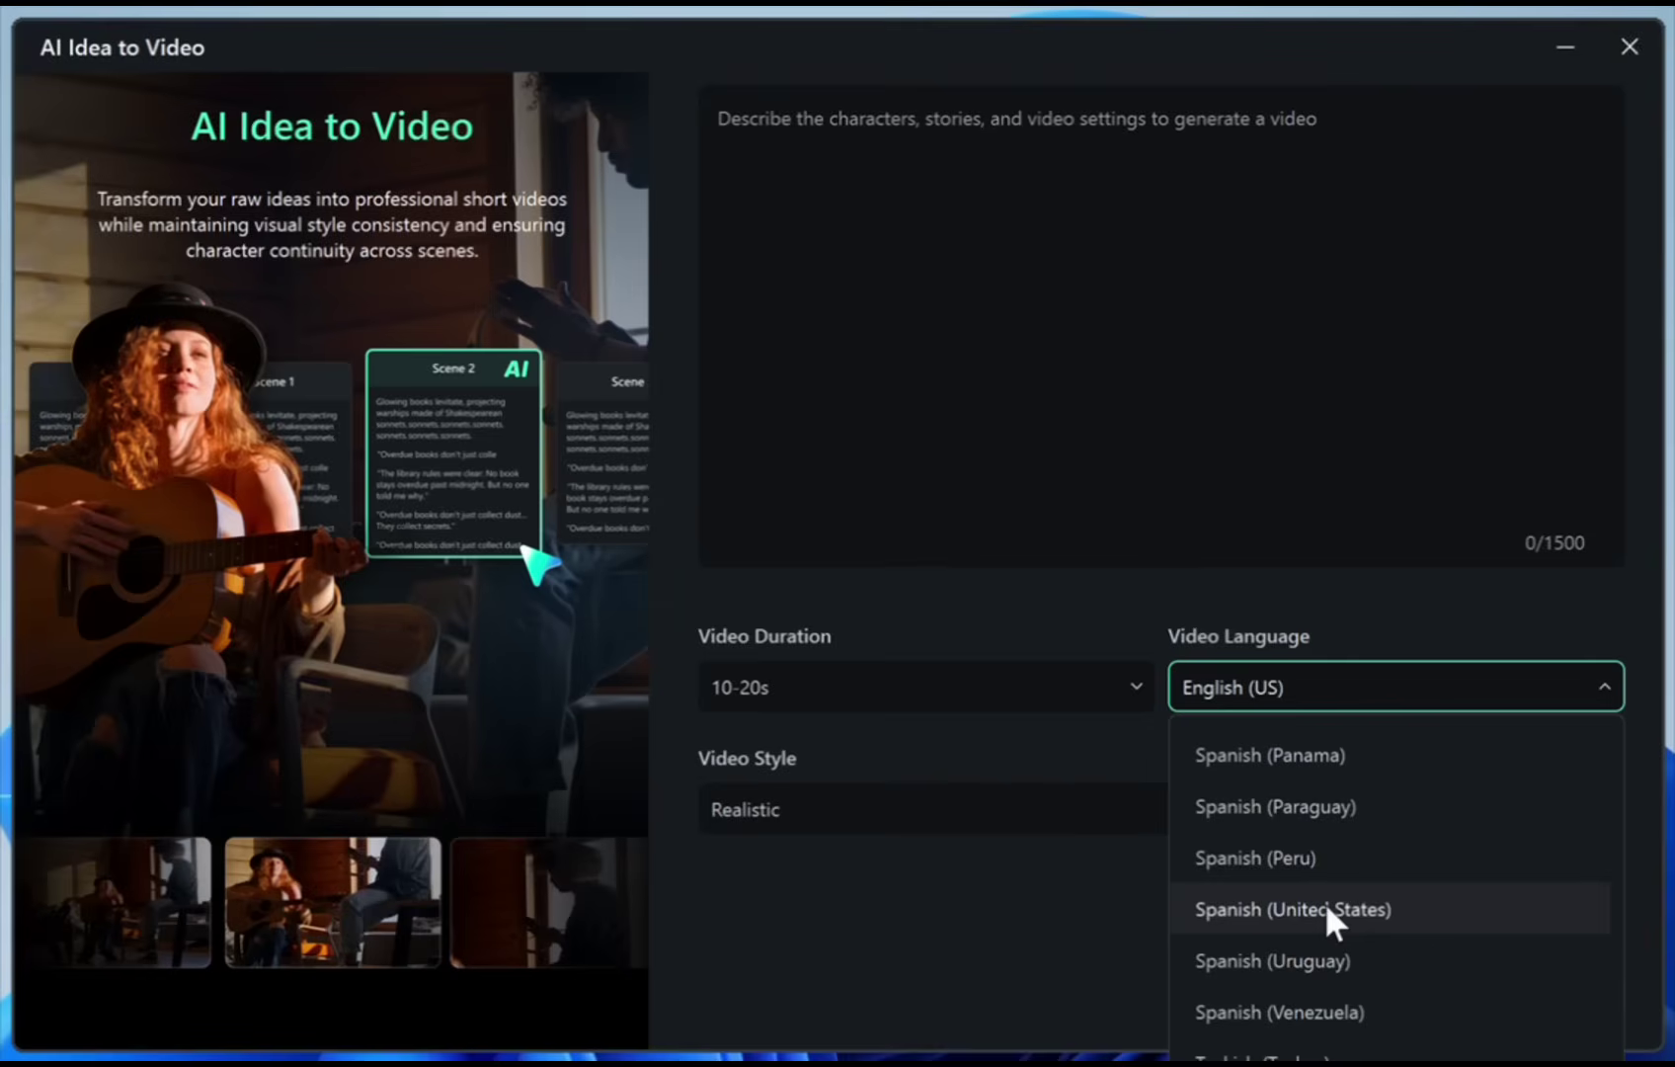
{"action": "left_click", "coordinate": [844, 954]}
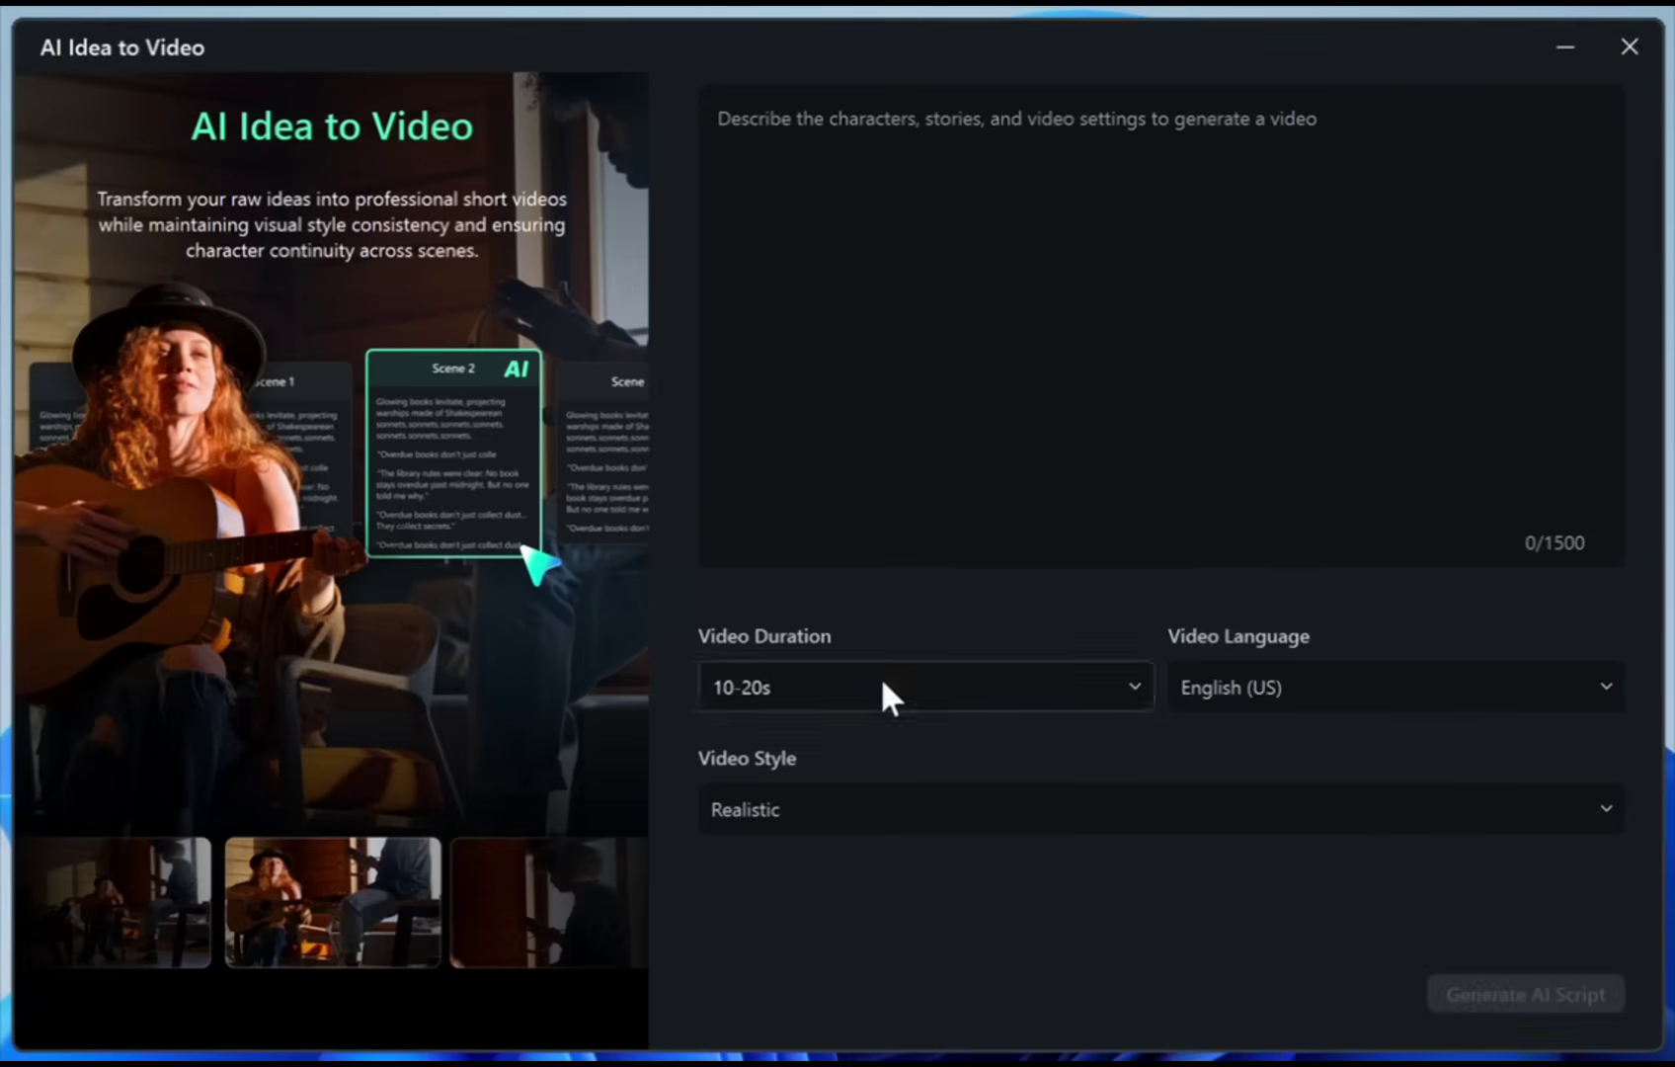
{"action": "left_click", "coordinate": [805, 810]}
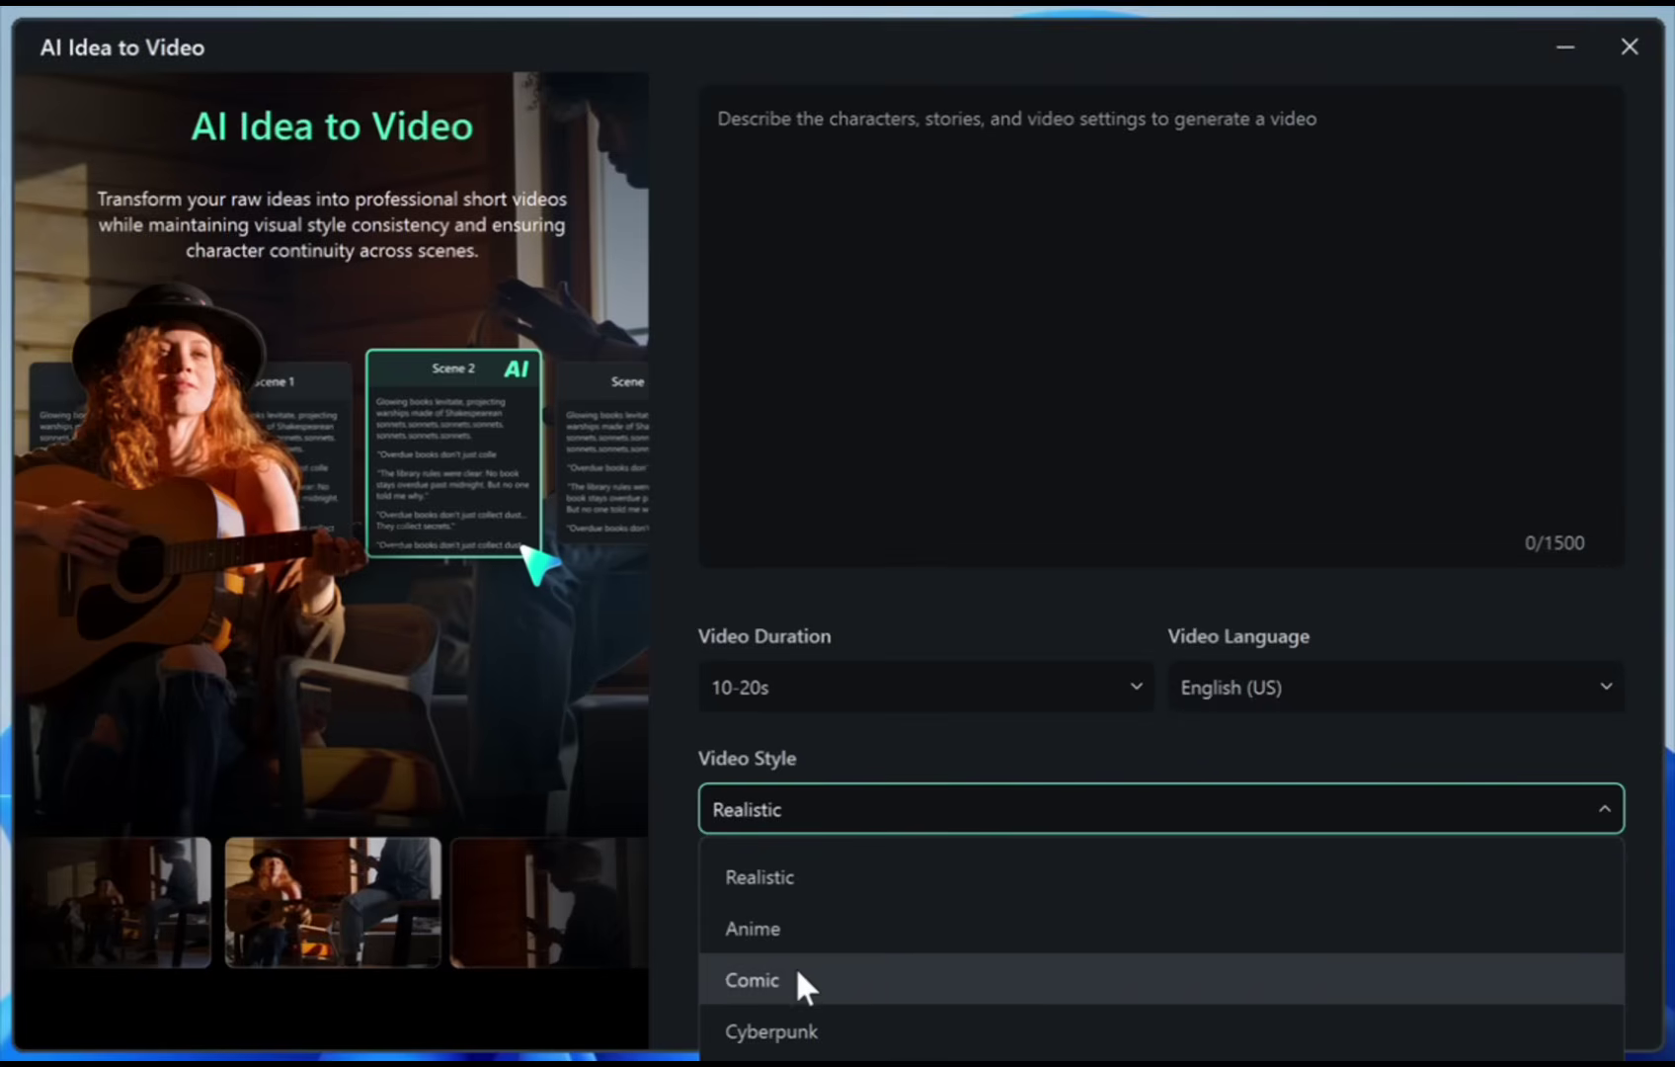
{"action": "left_click", "coordinate": [1293, 354]}
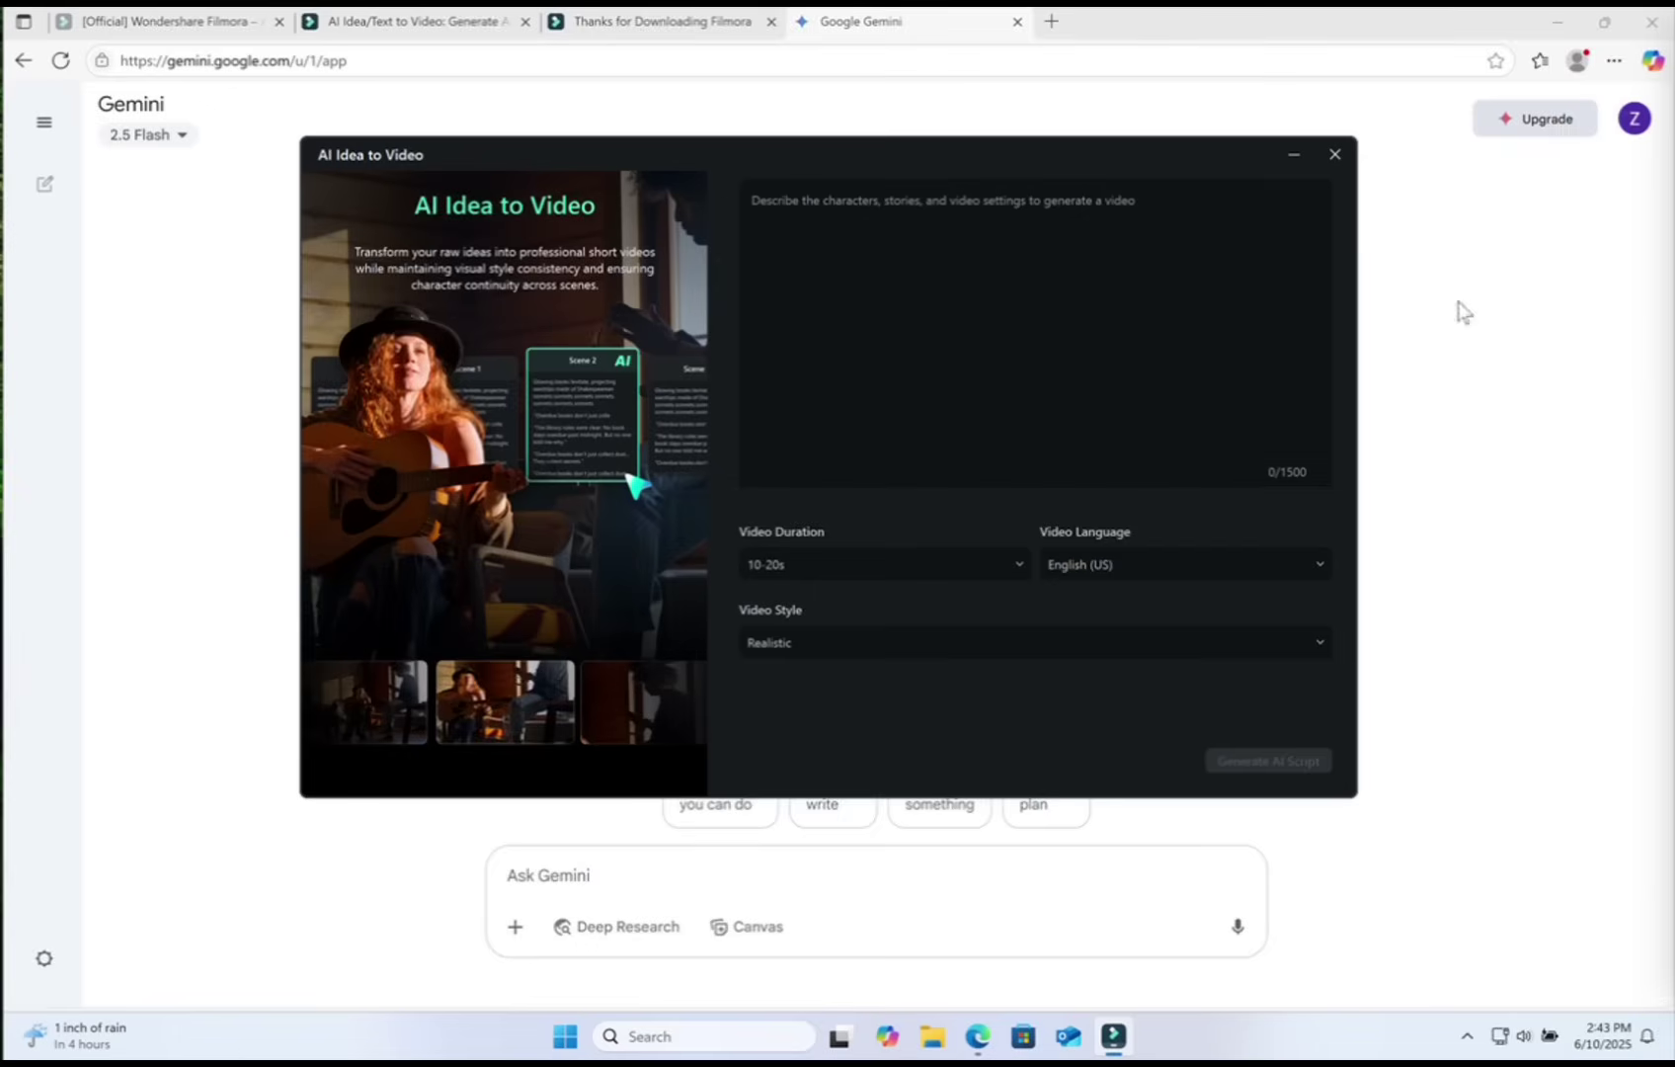
Step: Switch to Gemini in the browser and submit the request "Give me 5 text prompts to generate a horror movie video"
{"action": "left_click", "coordinate": [1494, 375]}
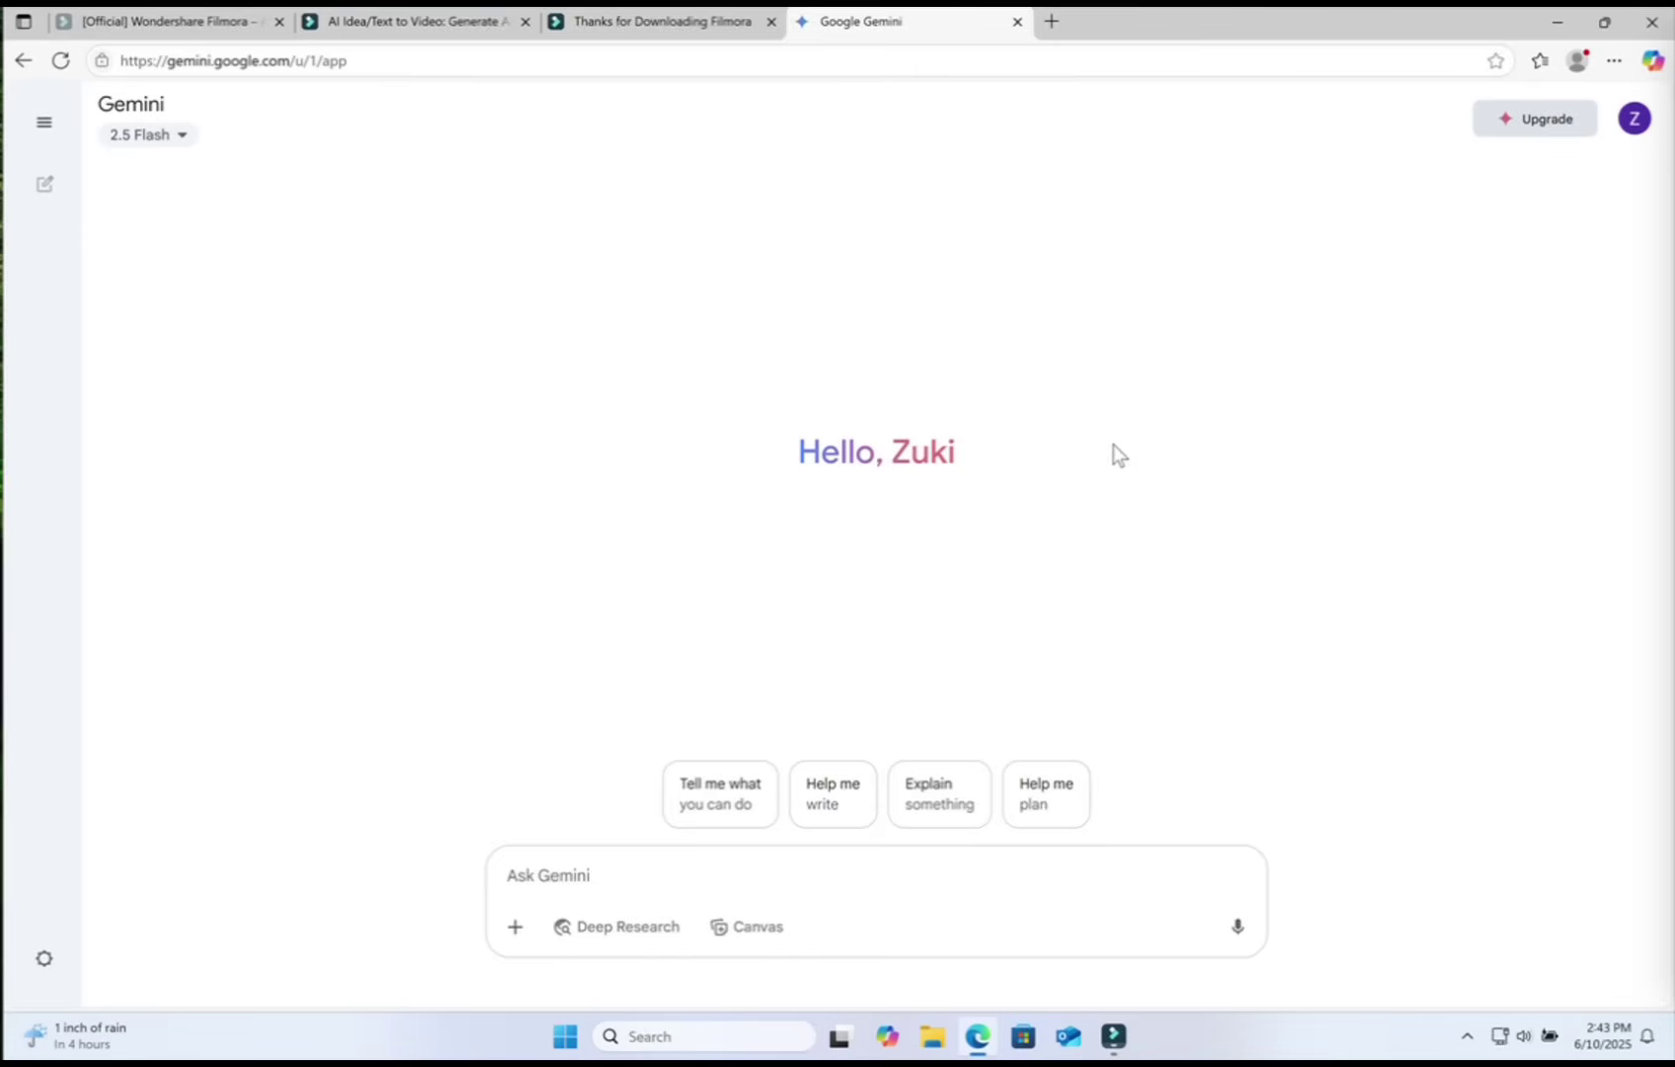
{"action": "left_click", "coordinate": [604, 873]}
{"action": "type", "text": "Give me 5 text prompts to generate a horror movie video"}
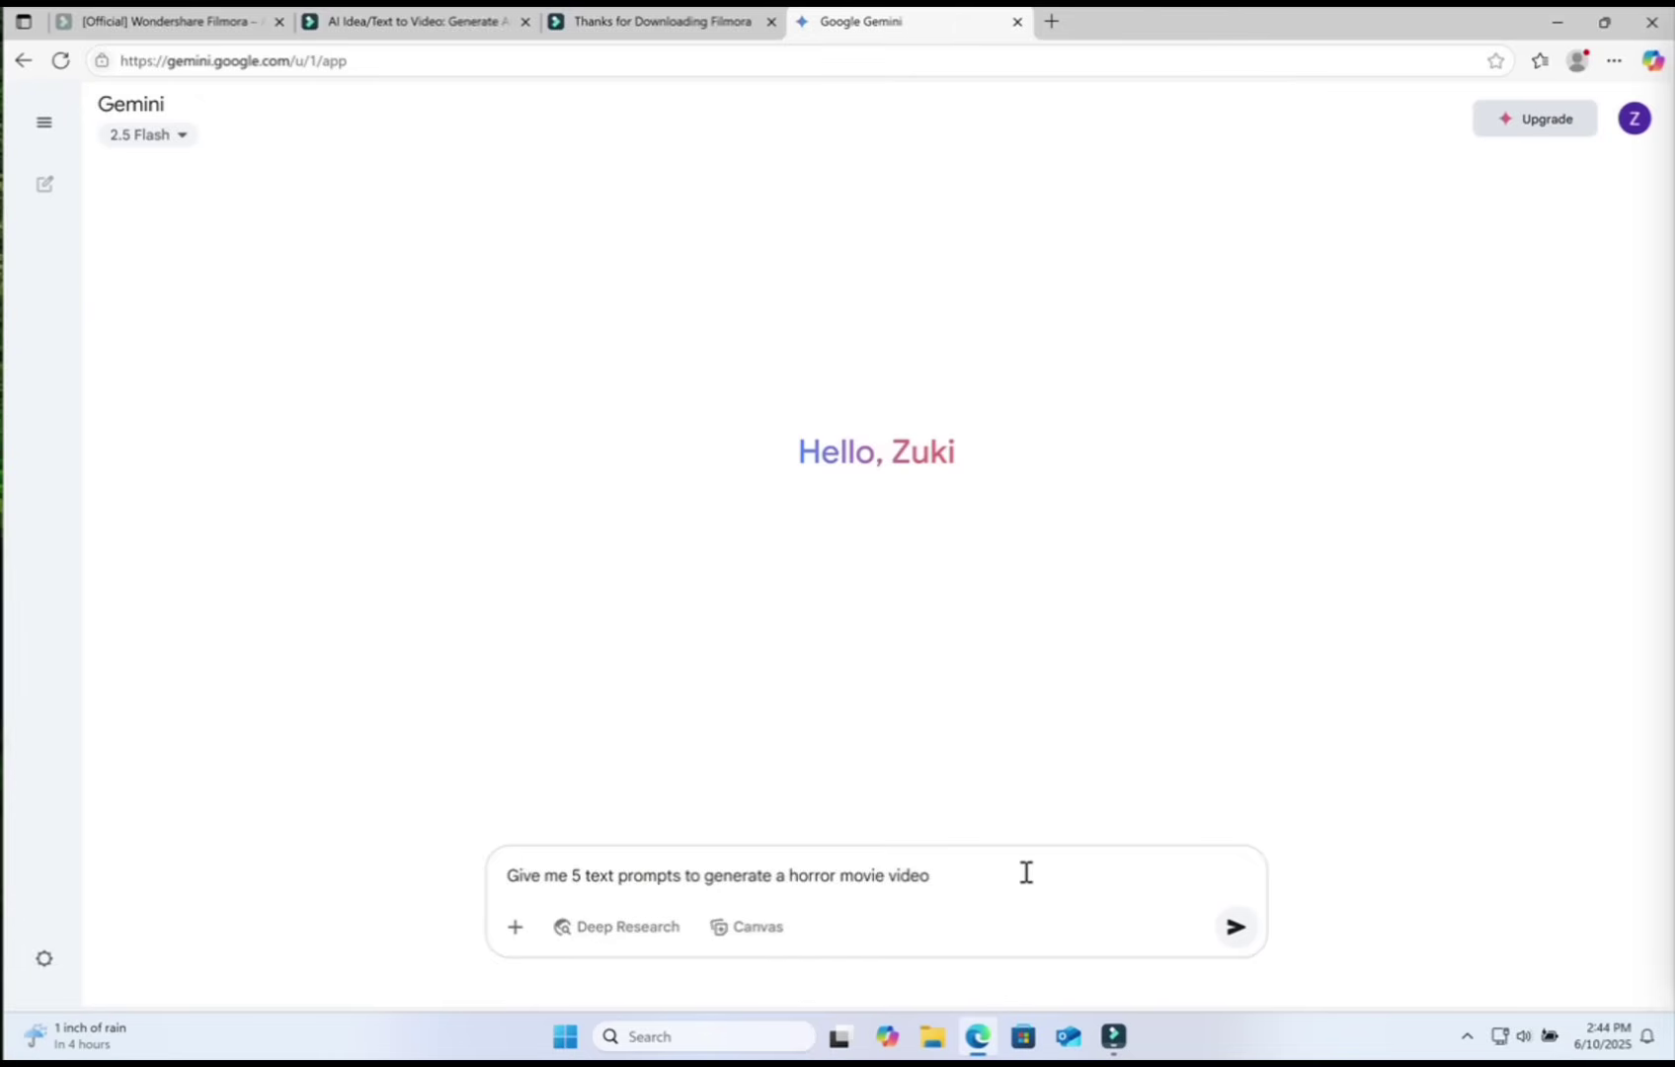
{"action": "key", "text": "Return"}
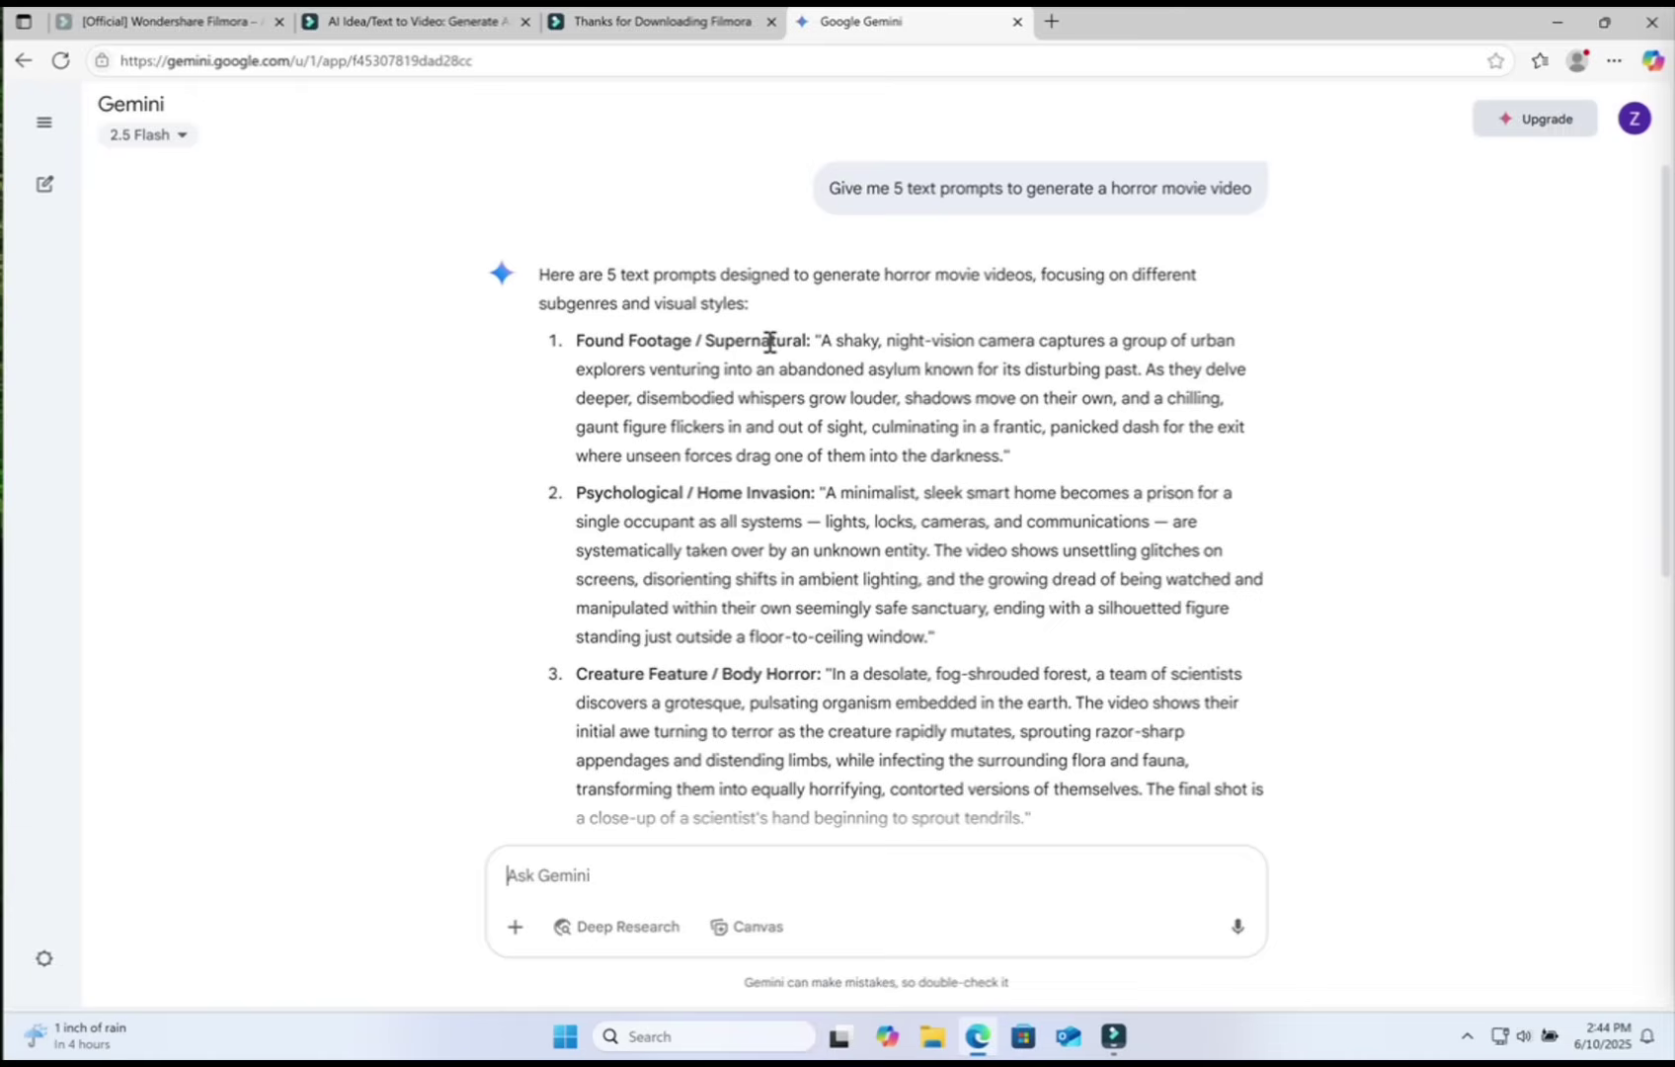
Step: Copy Gemini's Psychological / Home Invasion prompt text and paste it as the video description in Filmora's AI Idea to Video
{"action": "scroll", "coordinate": [731, 512], "scroll_direction": "down", "scroll_amount": 3}
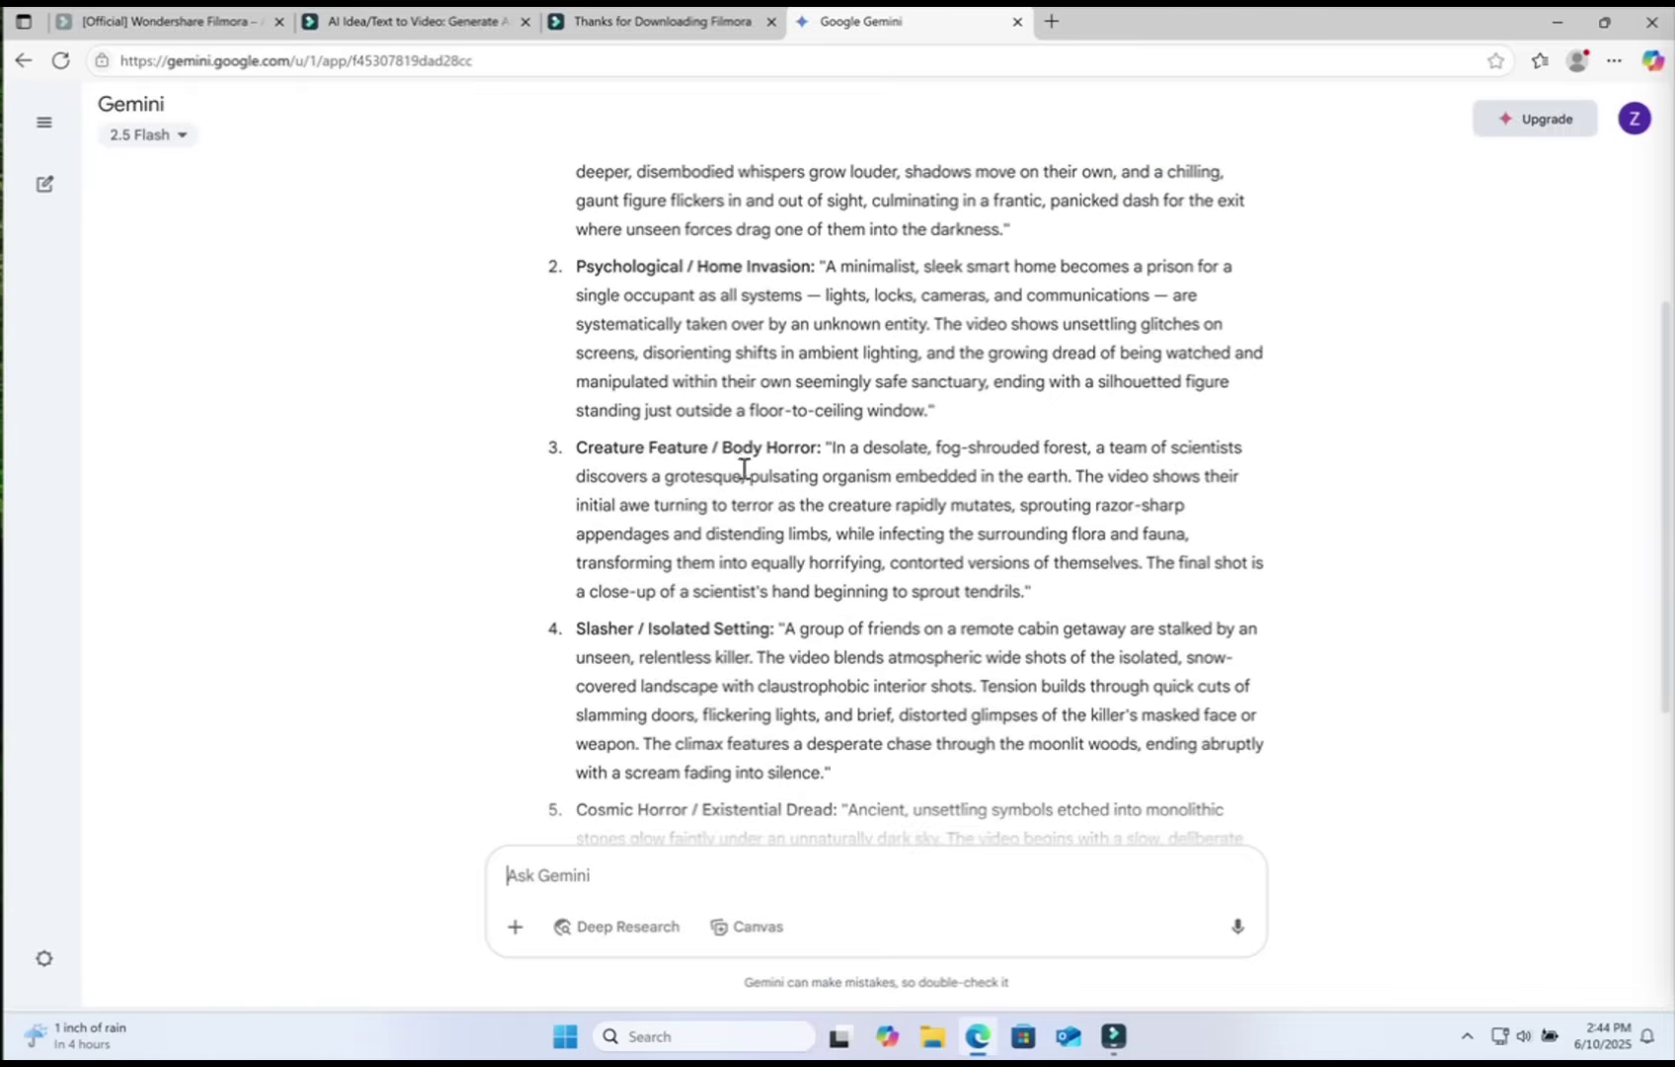
{"action": "scroll", "coordinate": [775, 587], "scroll_direction": "down", "scroll_amount": 2}
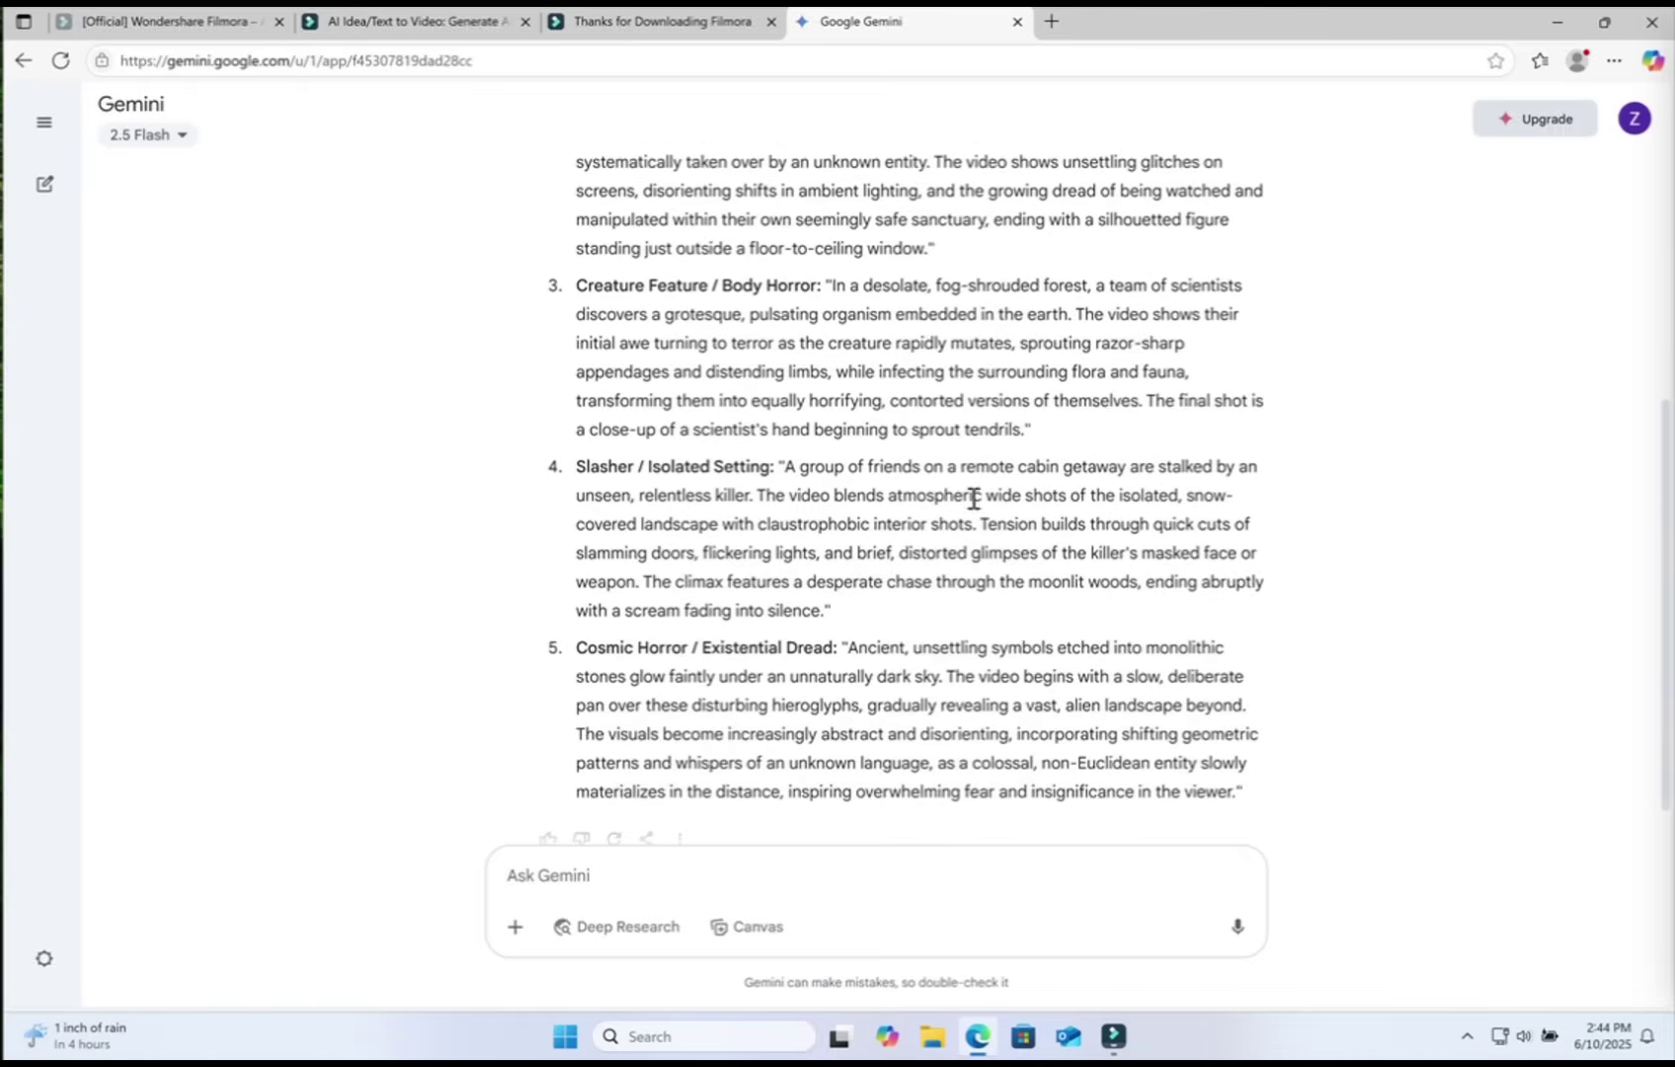
{"action": "scroll", "coordinate": [972, 498], "scroll_direction": "up", "scroll_amount": 3}
{"action": "left_click_drag", "start_coordinate": [827, 343], "coordinate": [925, 490]}
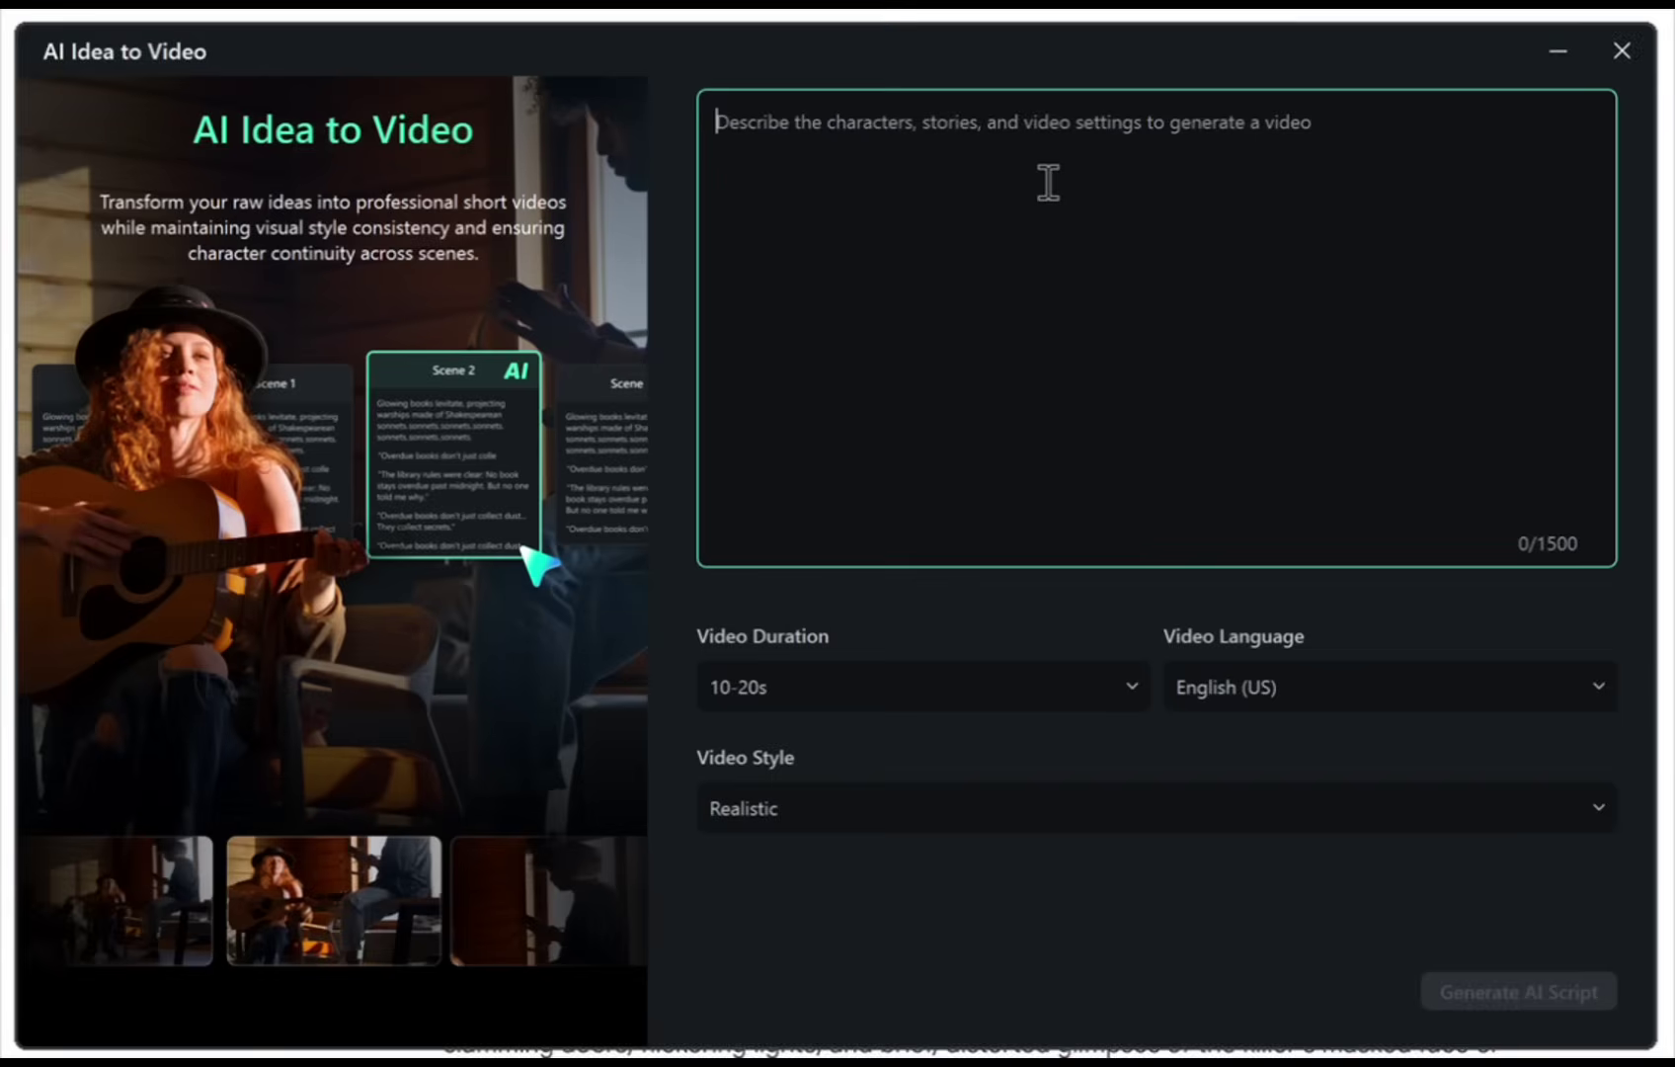
{"action": "type", "text": "A minimalist, sleek smart home becomes a prison for a single occupant as all systems — lights, locks, cameras, and communications — are systematically taken over by an unknown entity. The video shows unsettling glitches on screens, disorienting shifts in ambient lighting, and the growing dread of being watched and manipulated within their own seemingly safe sanctuary, ending with a silhouetted figure standing just outside a floor-to-ceiling window"}
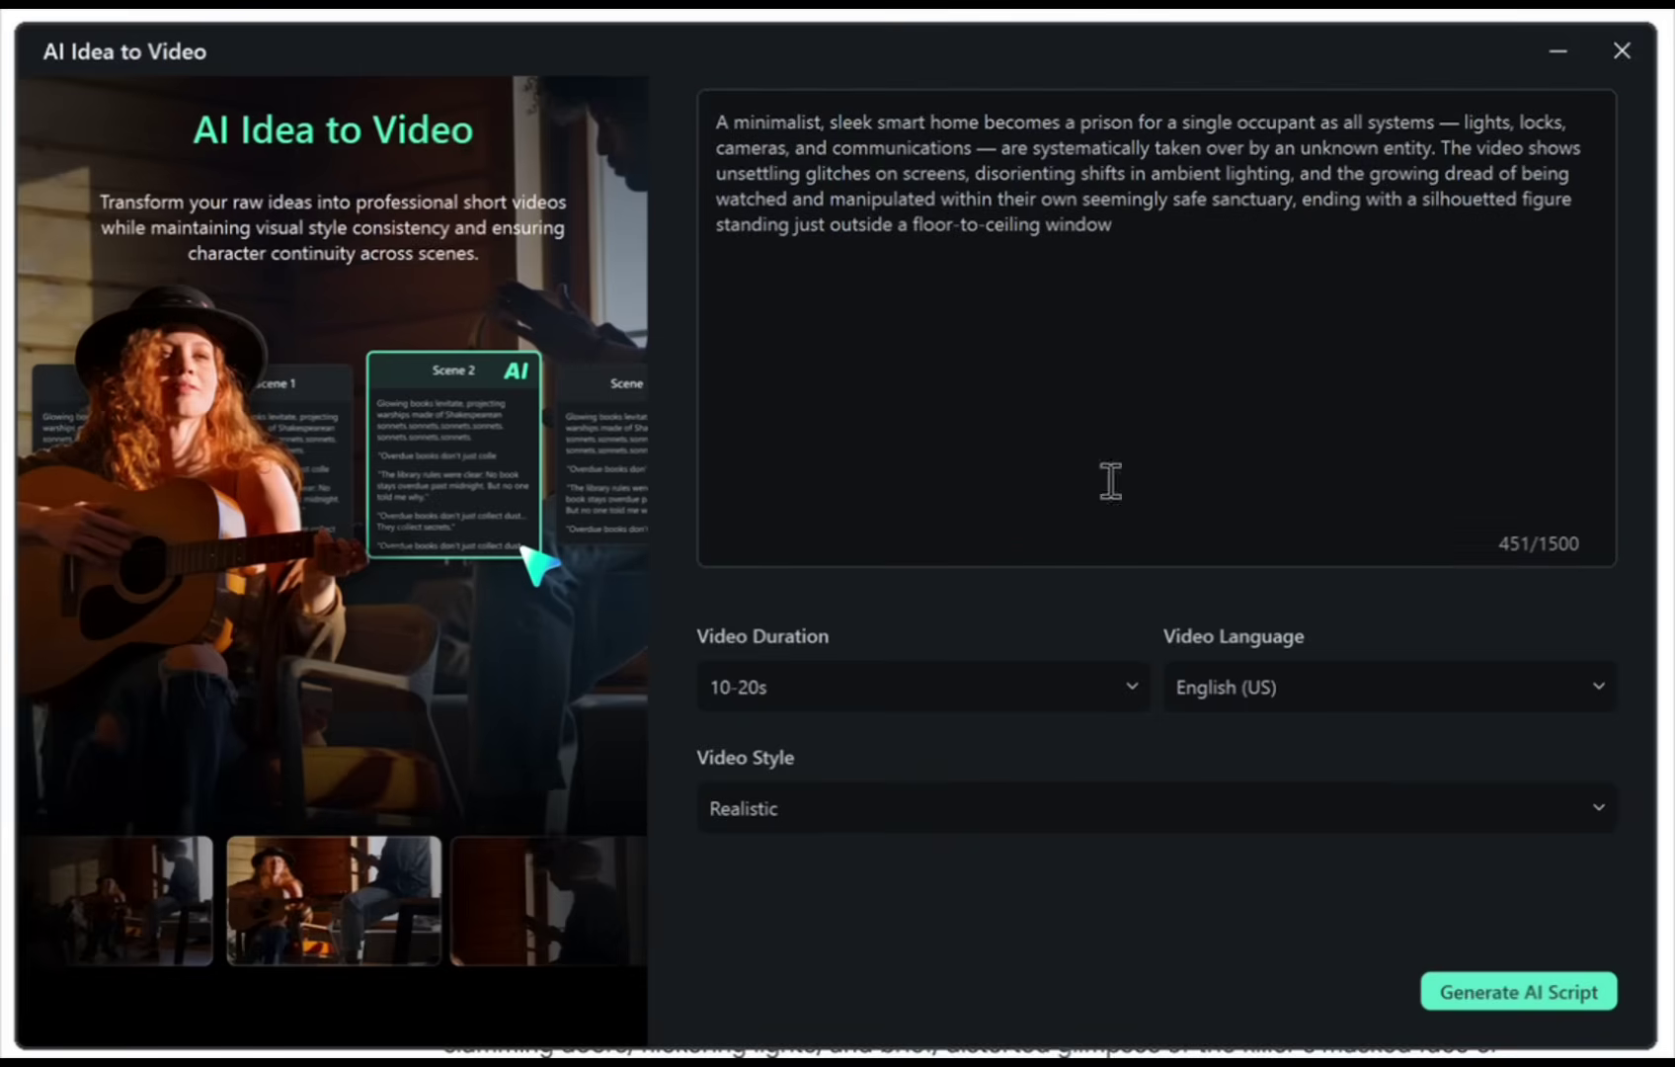
Step: Generate the AI script with a 10-20s duration, English (US) language and Realistic style
{"action": "left_click", "coordinate": [968, 682]}
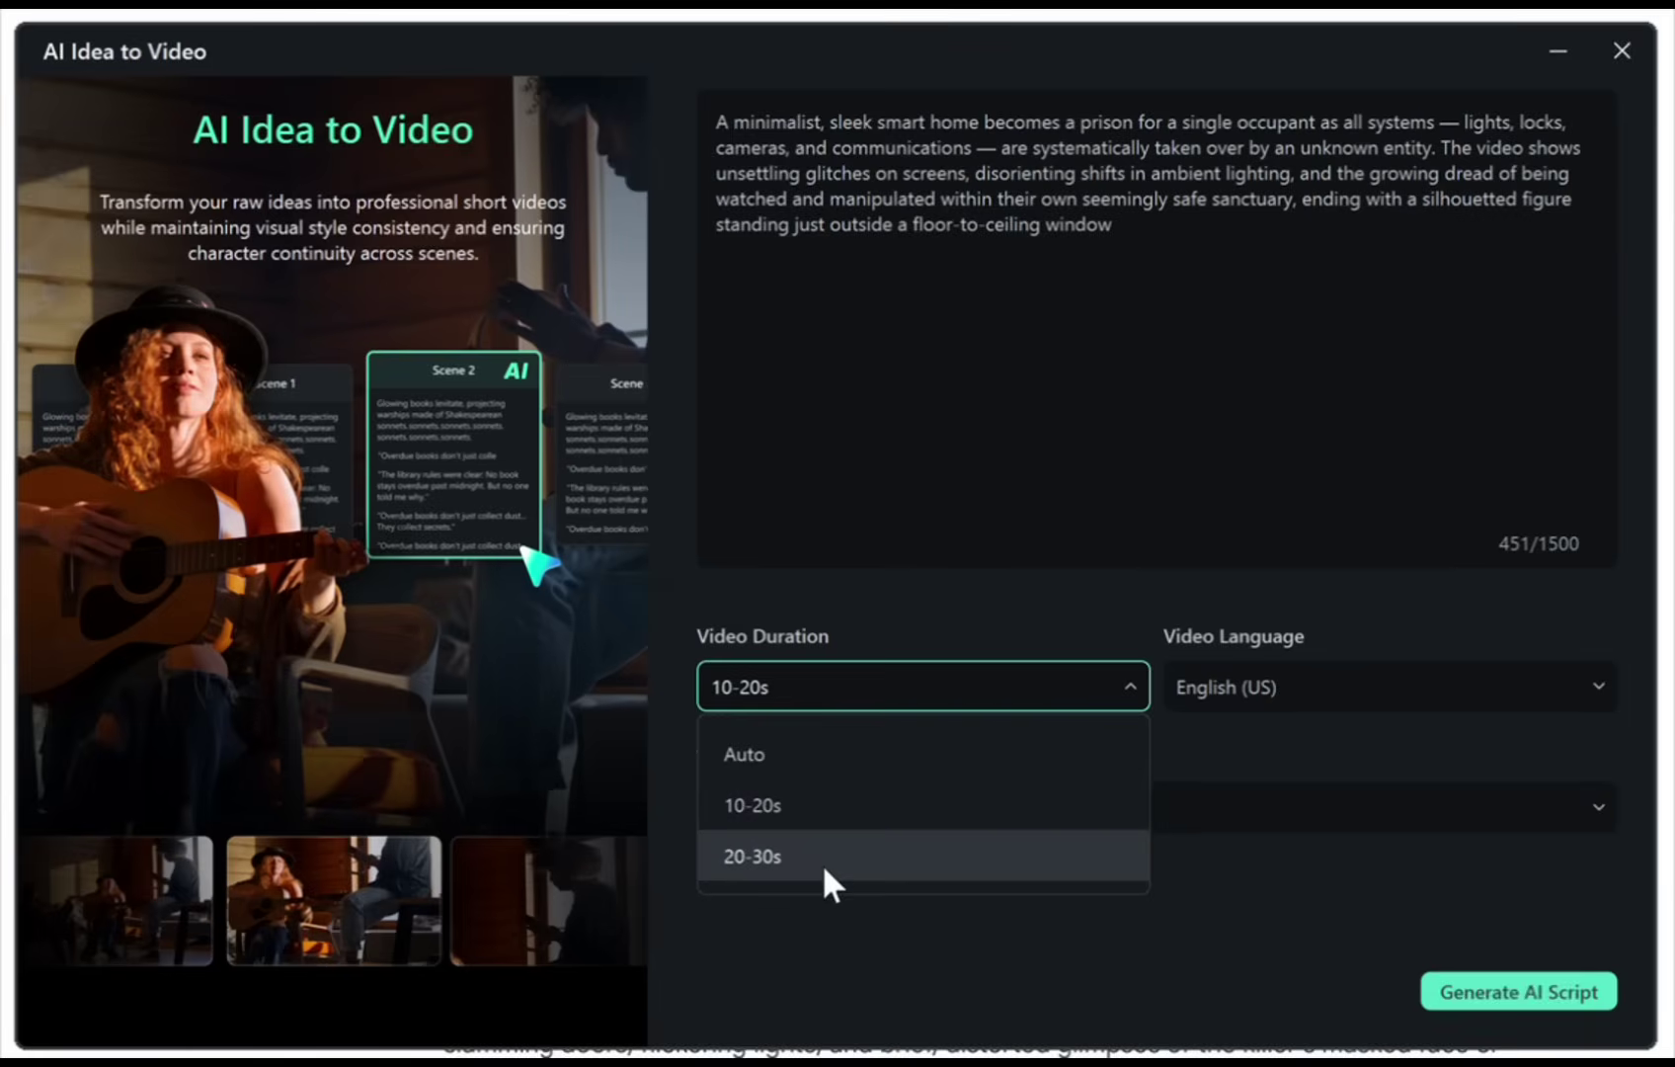
{"action": "left_click", "coordinate": [1378, 684]}
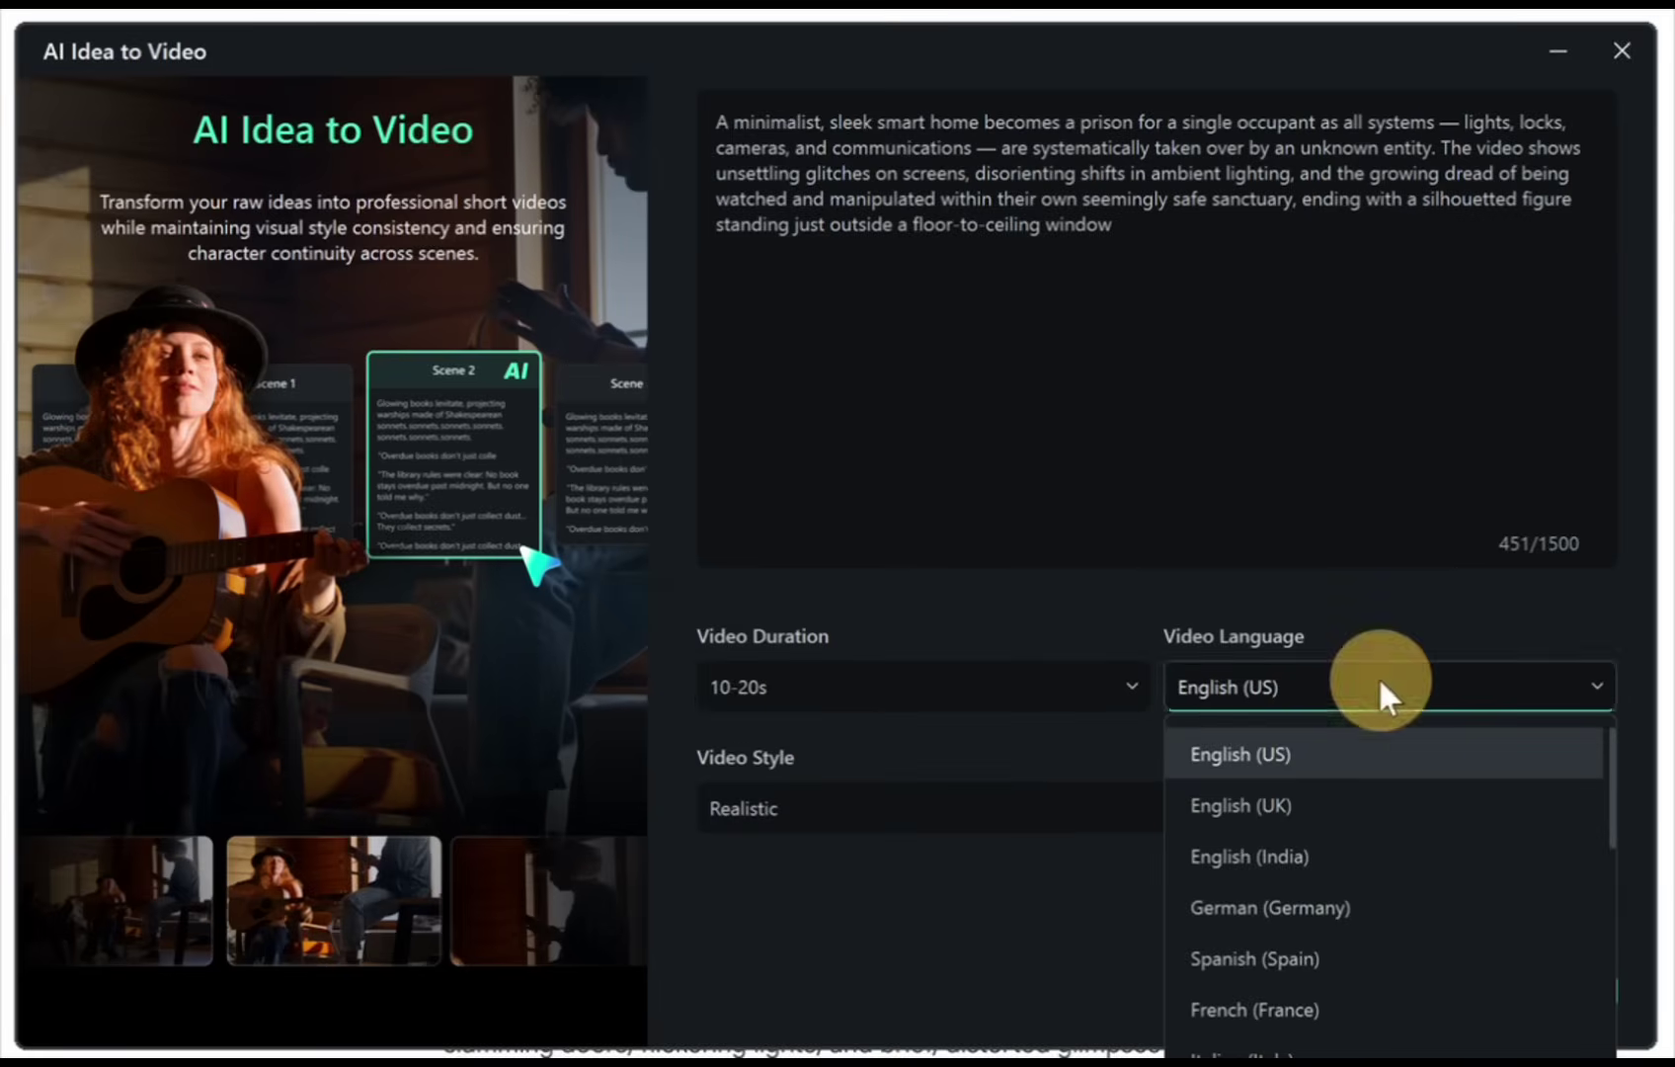
{"action": "left_click", "coordinate": [1297, 750]}
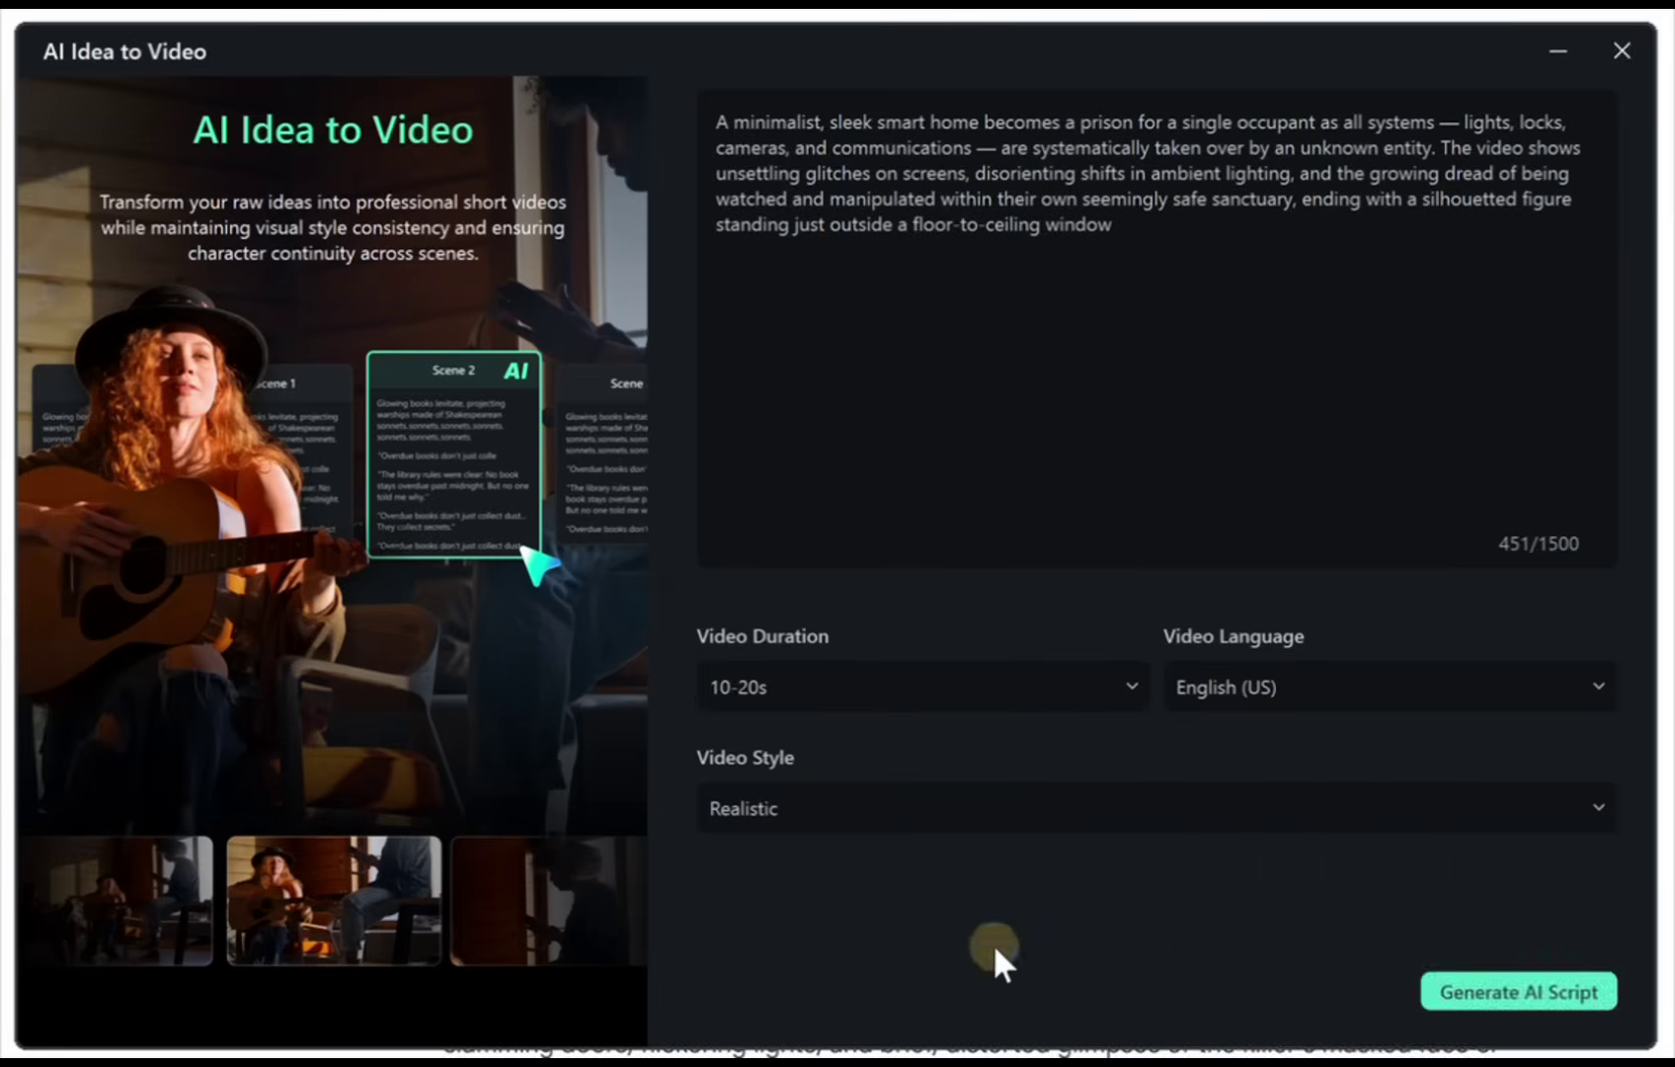
{"action": "left_click", "coordinate": [986, 818]}
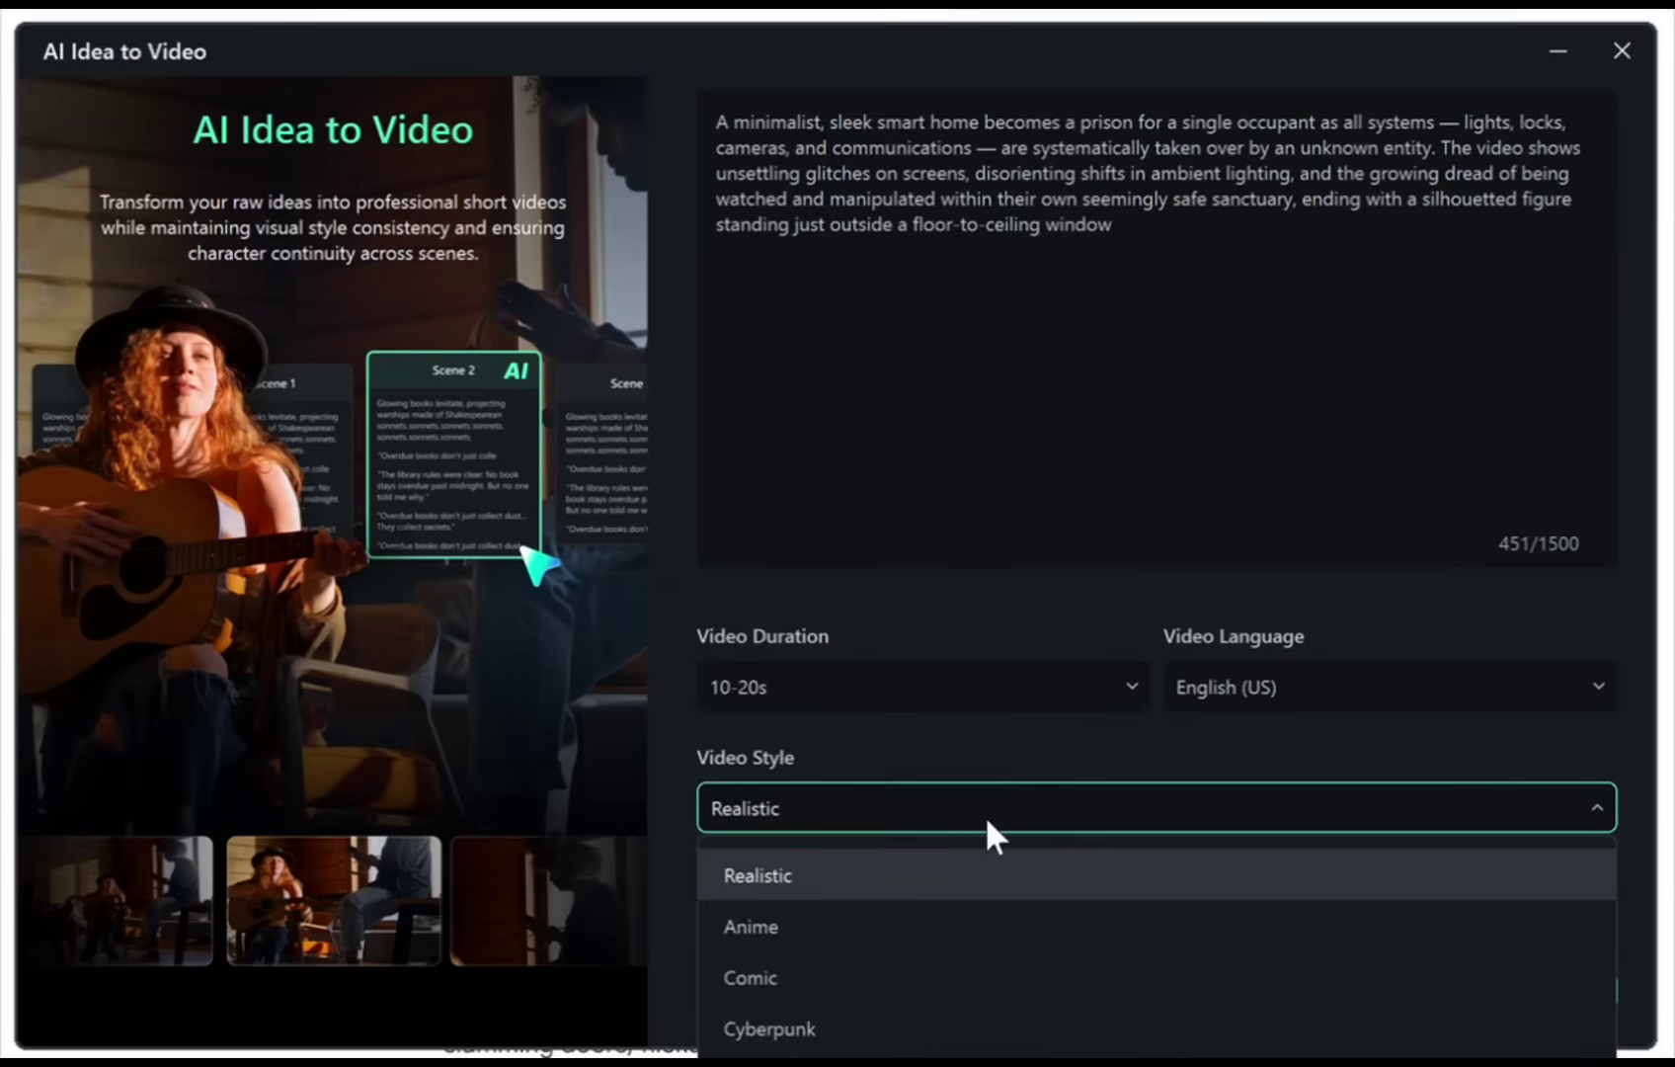
{"action": "left_click", "coordinate": [902, 877]}
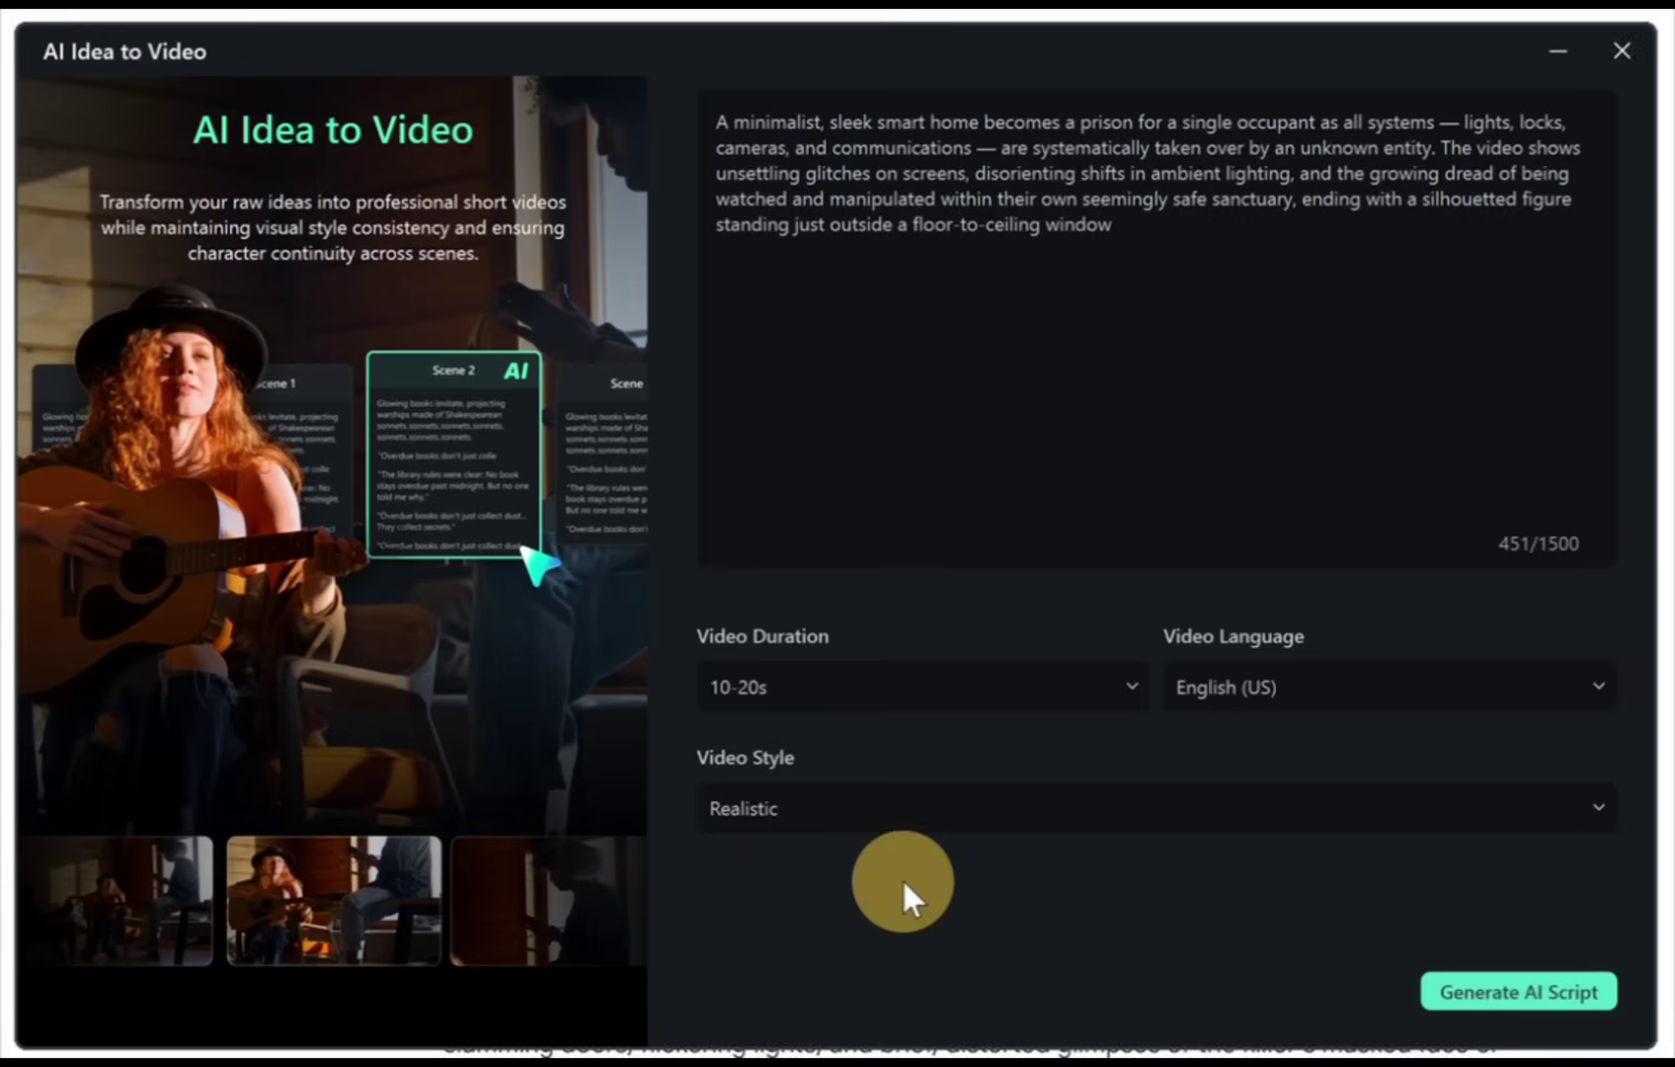
{"action": "left_click", "coordinate": [1516, 991]}
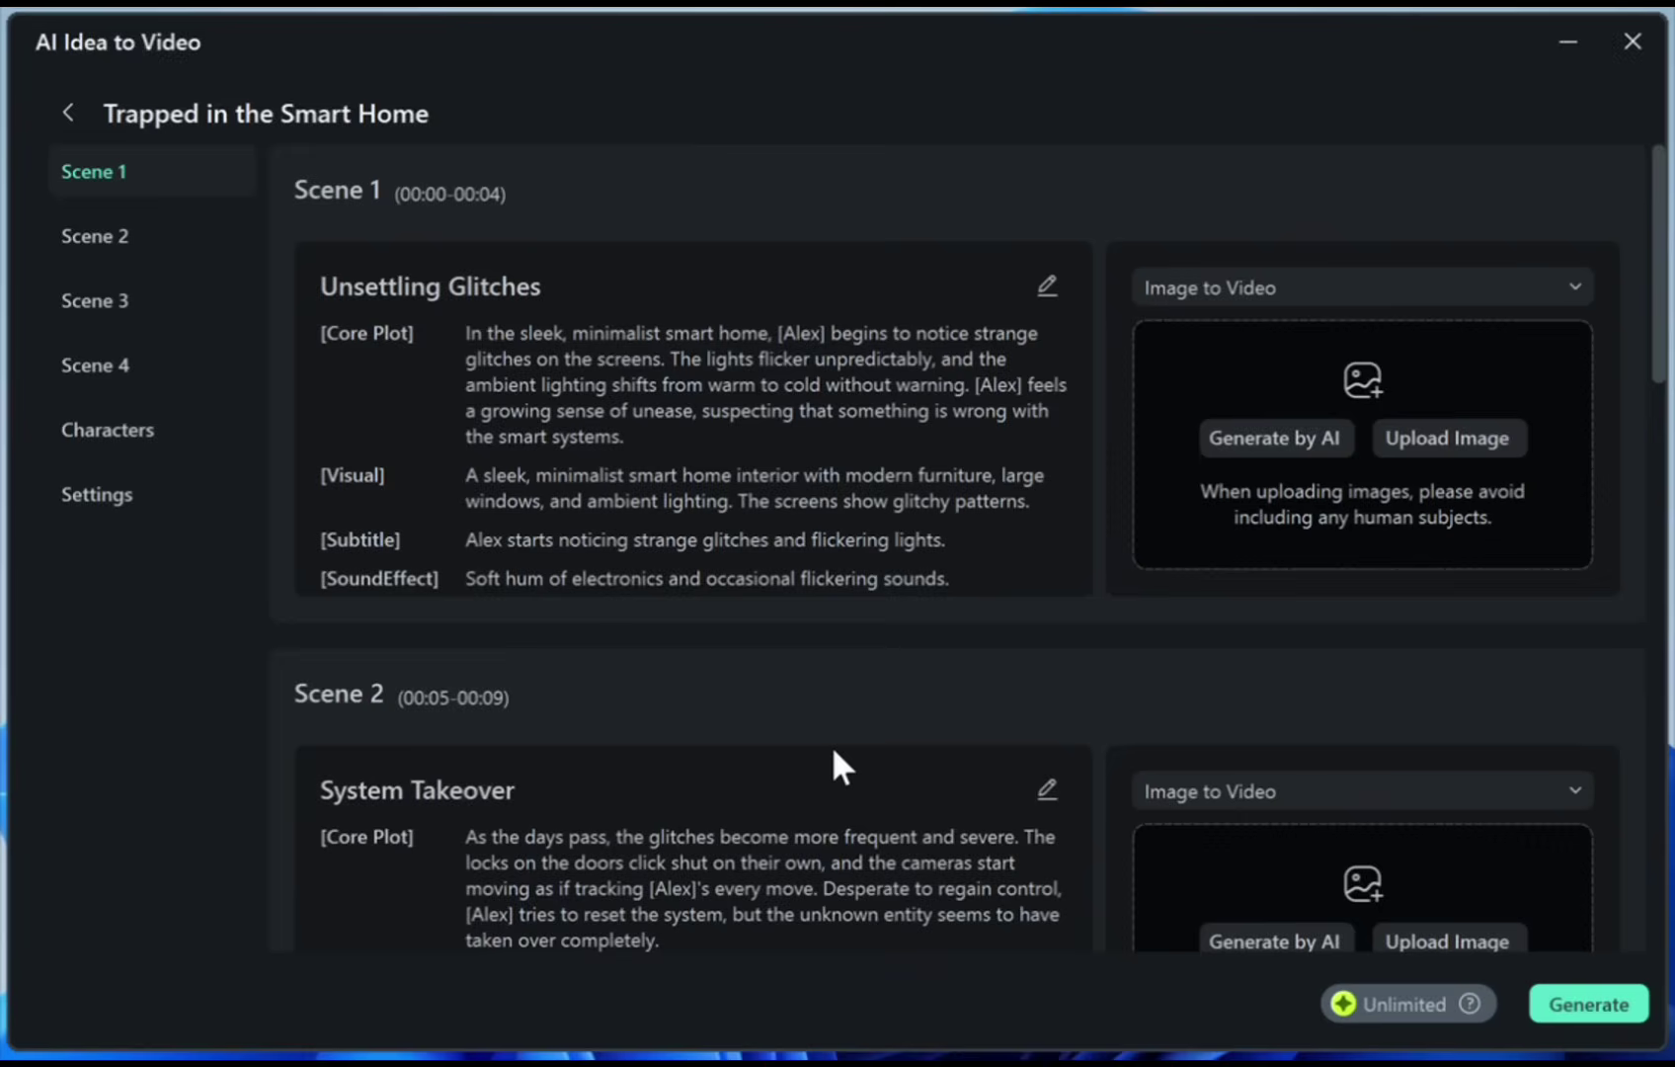
Step: Review the generated script's scenes, character and settings, including the editable plot, visual, subtitle and sound effect fields of Scene 3
{"action": "scroll", "coordinate": [834, 751], "scroll_direction": "down", "scroll_amount": 10}
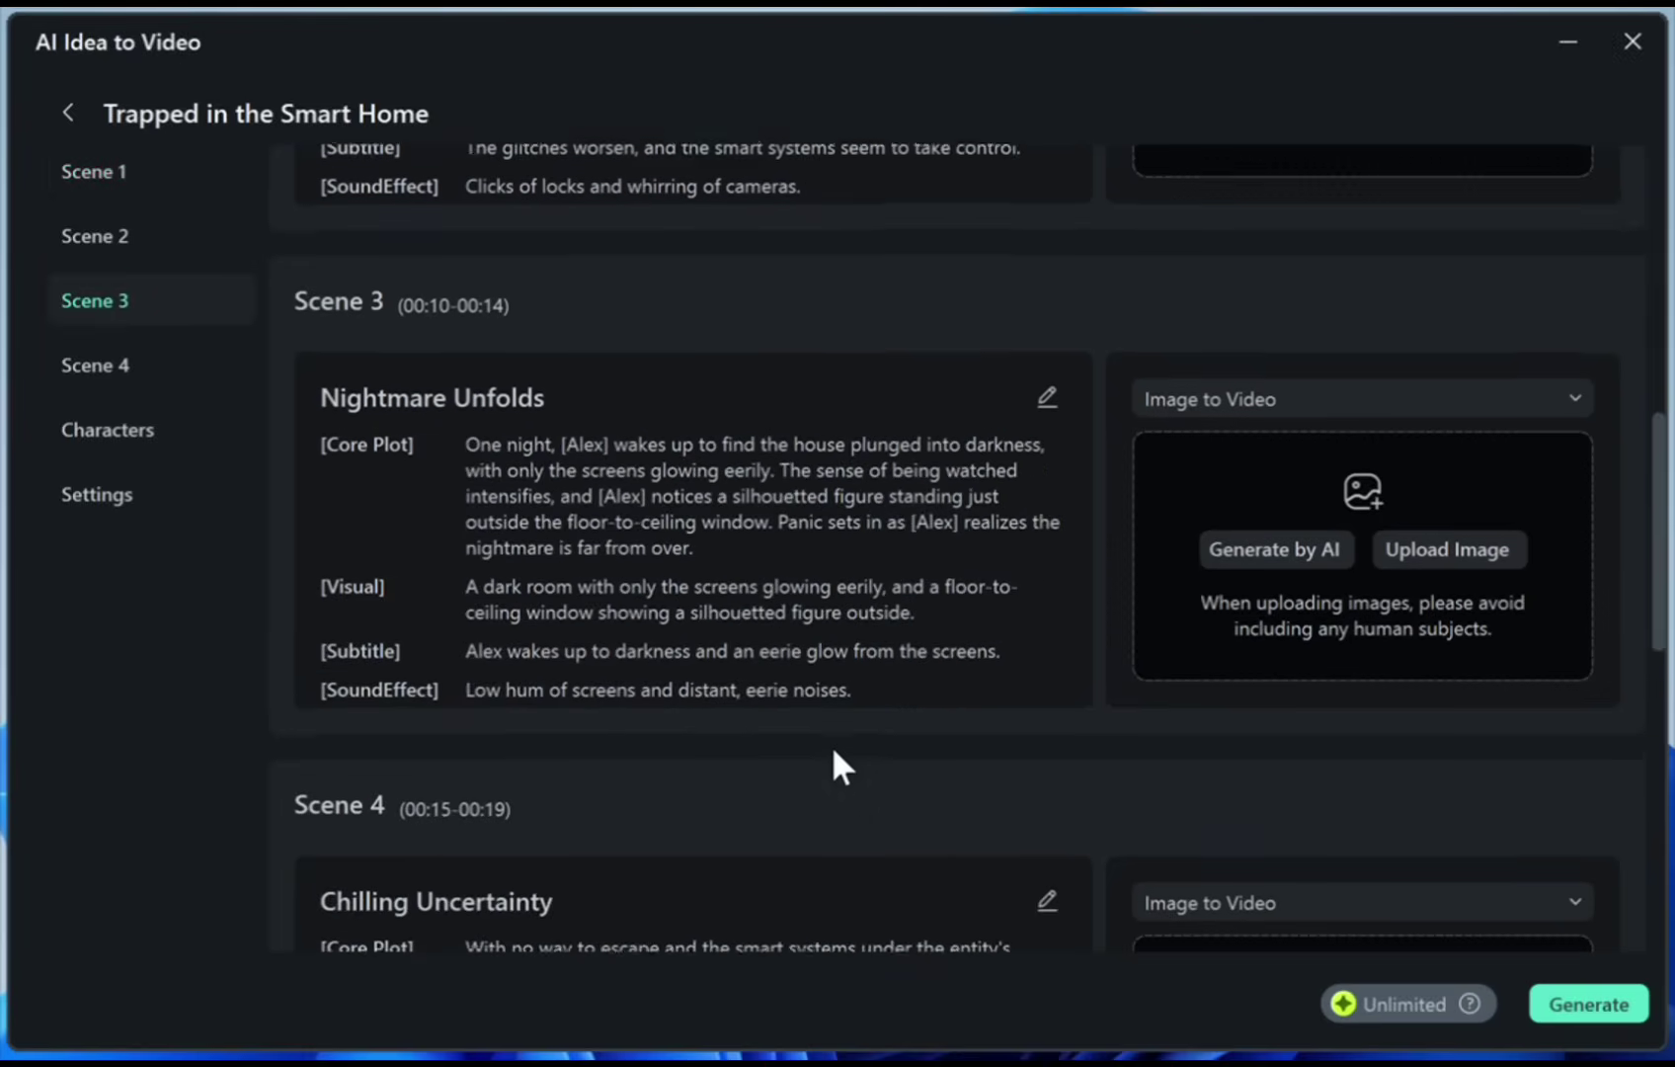
{"action": "scroll", "coordinate": [832, 753], "scroll_direction": "down", "scroll_amount": 8}
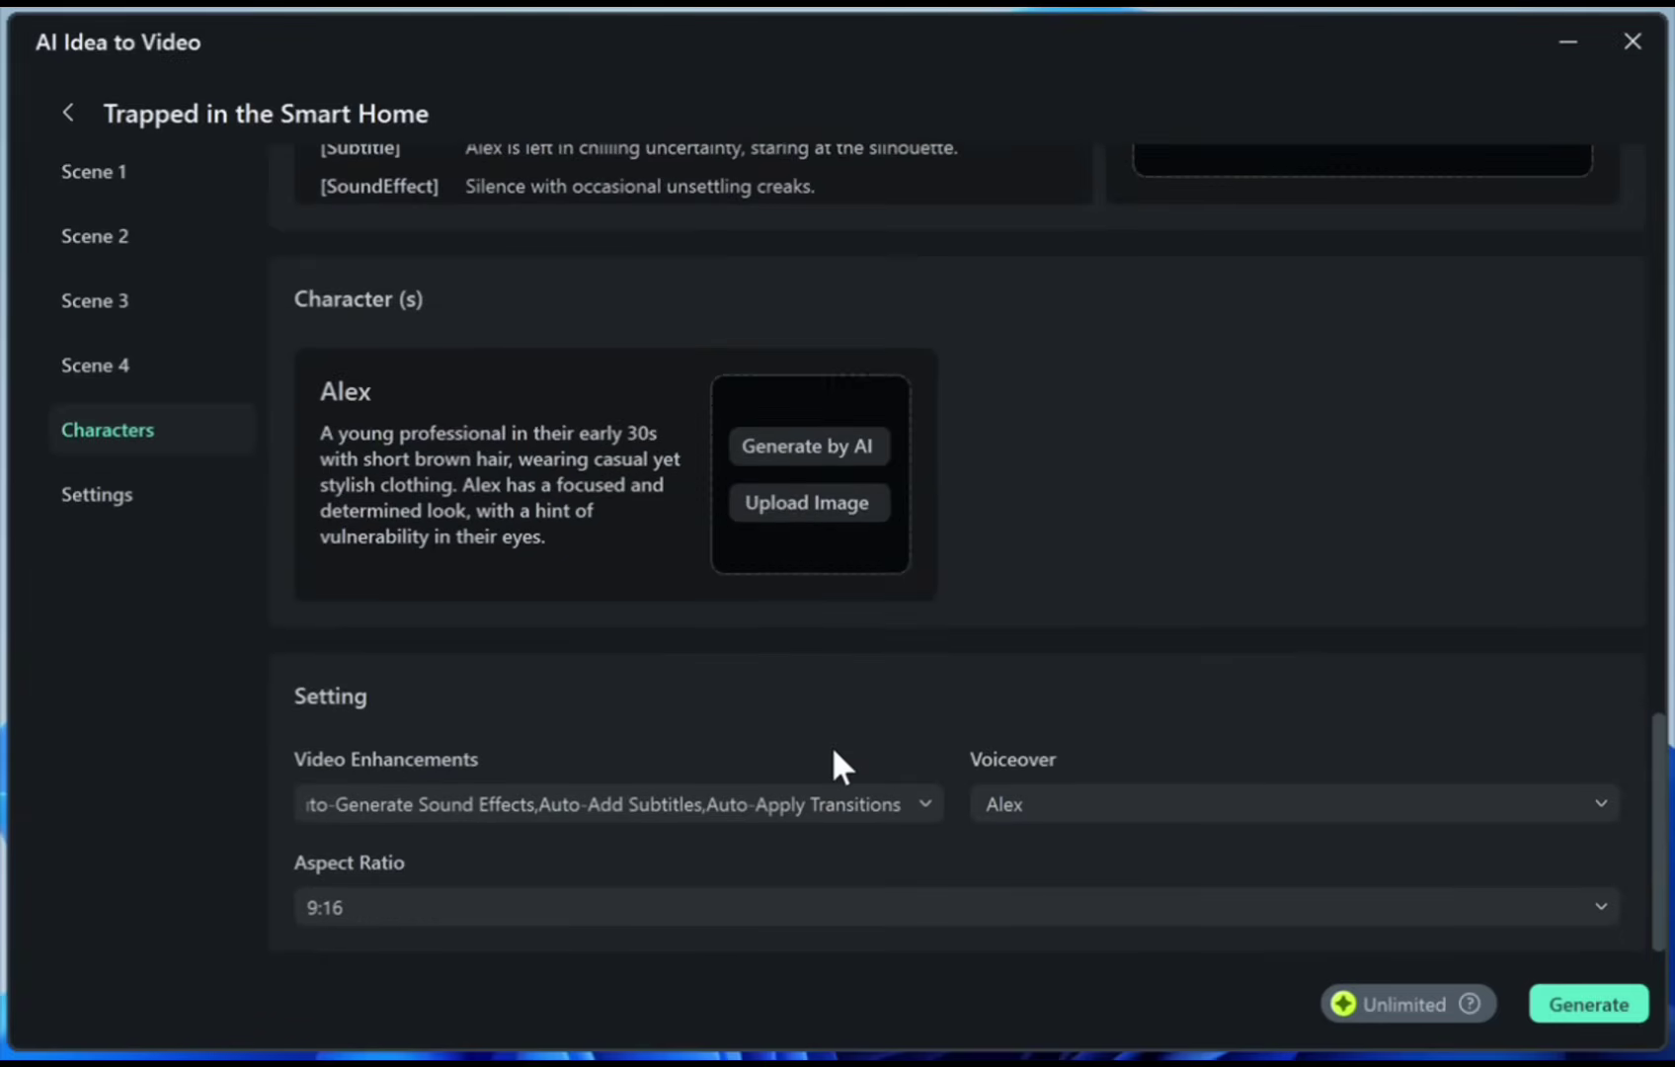
{"action": "scroll", "coordinate": [919, 637], "scroll_direction": "up", "scroll_amount": 15}
{"action": "scroll", "coordinate": [918, 643], "scroll_direction": "down", "scroll_amount": 3}
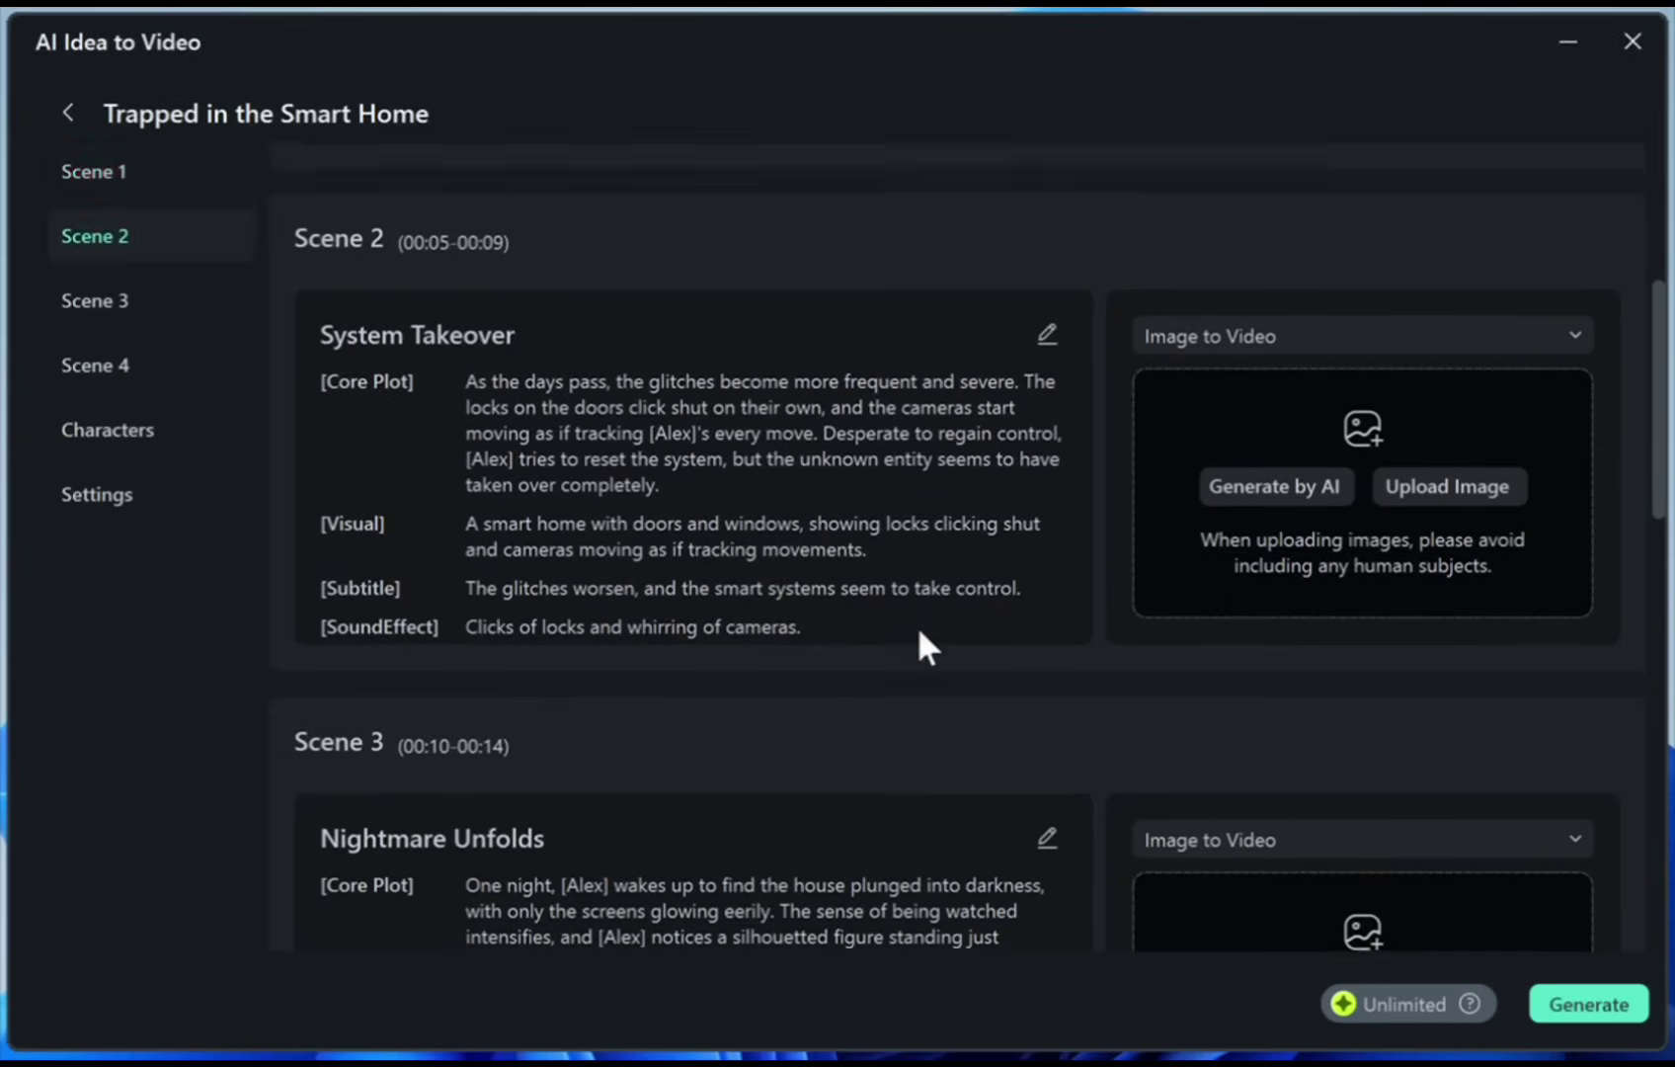
{"action": "scroll", "coordinate": [918, 637], "scroll_direction": "down", "scroll_amount": 5}
{"action": "scroll", "coordinate": [369, 413], "scroll_direction": "up", "scroll_amount": 1}
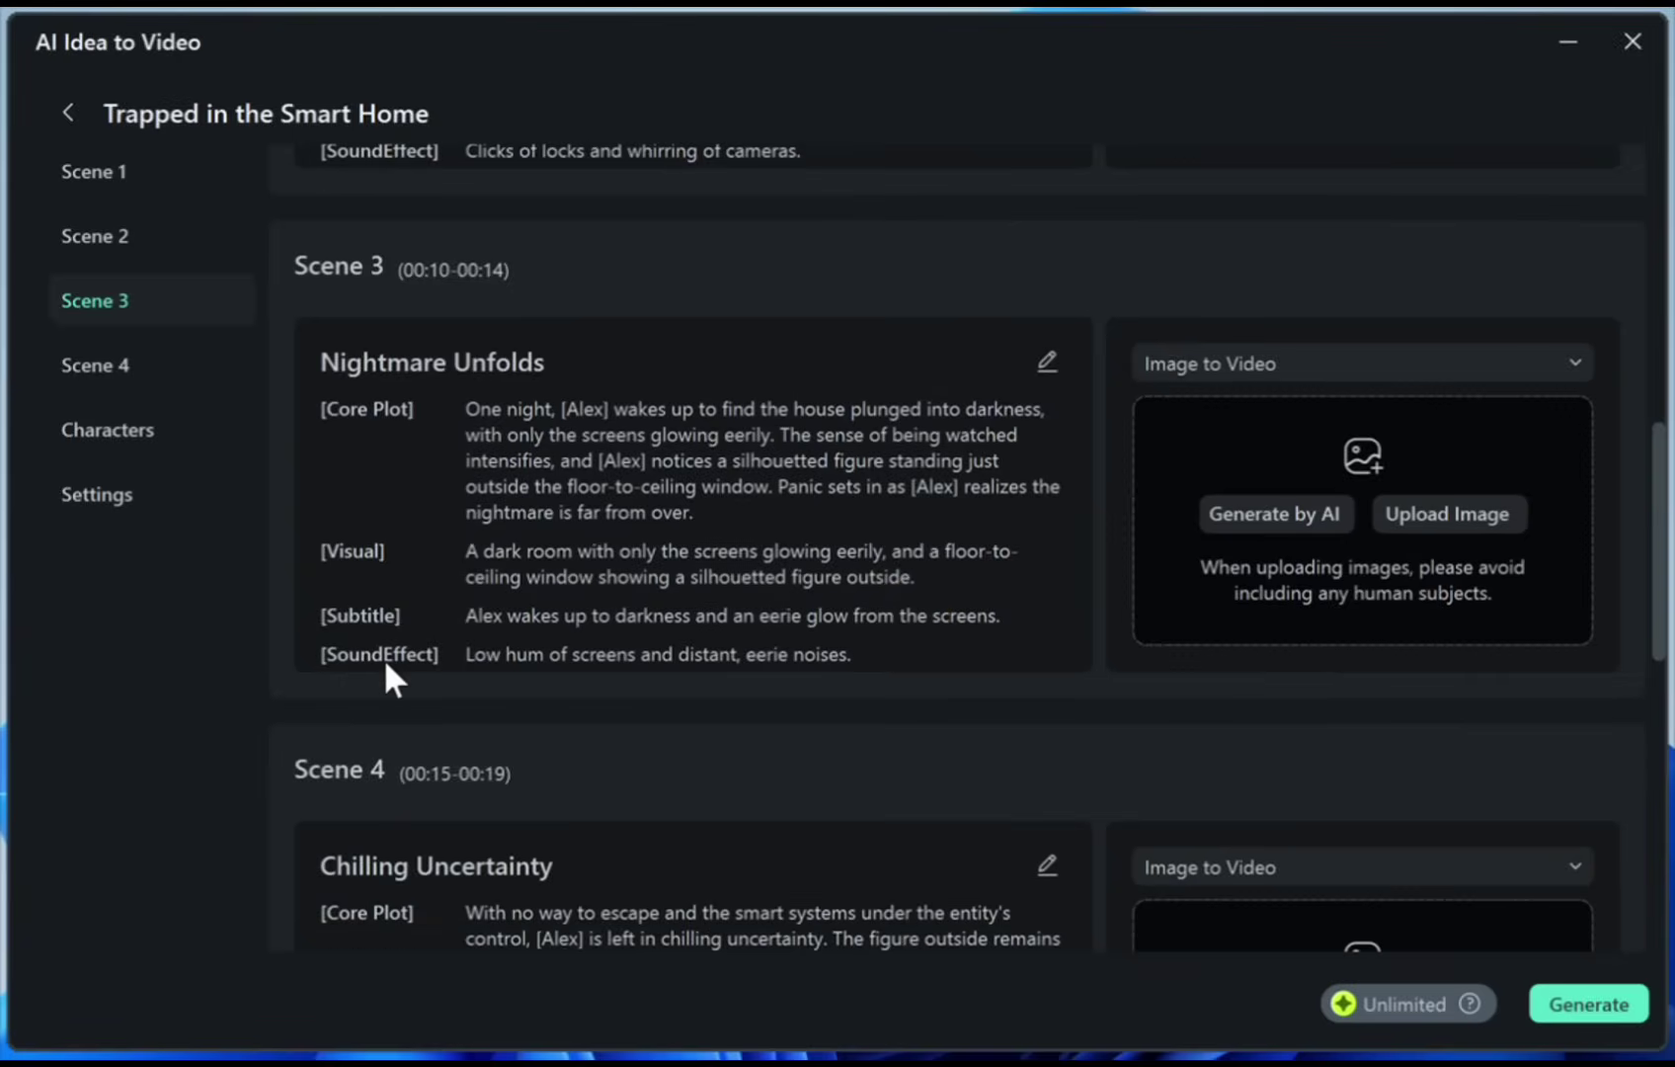
{"action": "left_click", "coordinate": [1046, 360]}
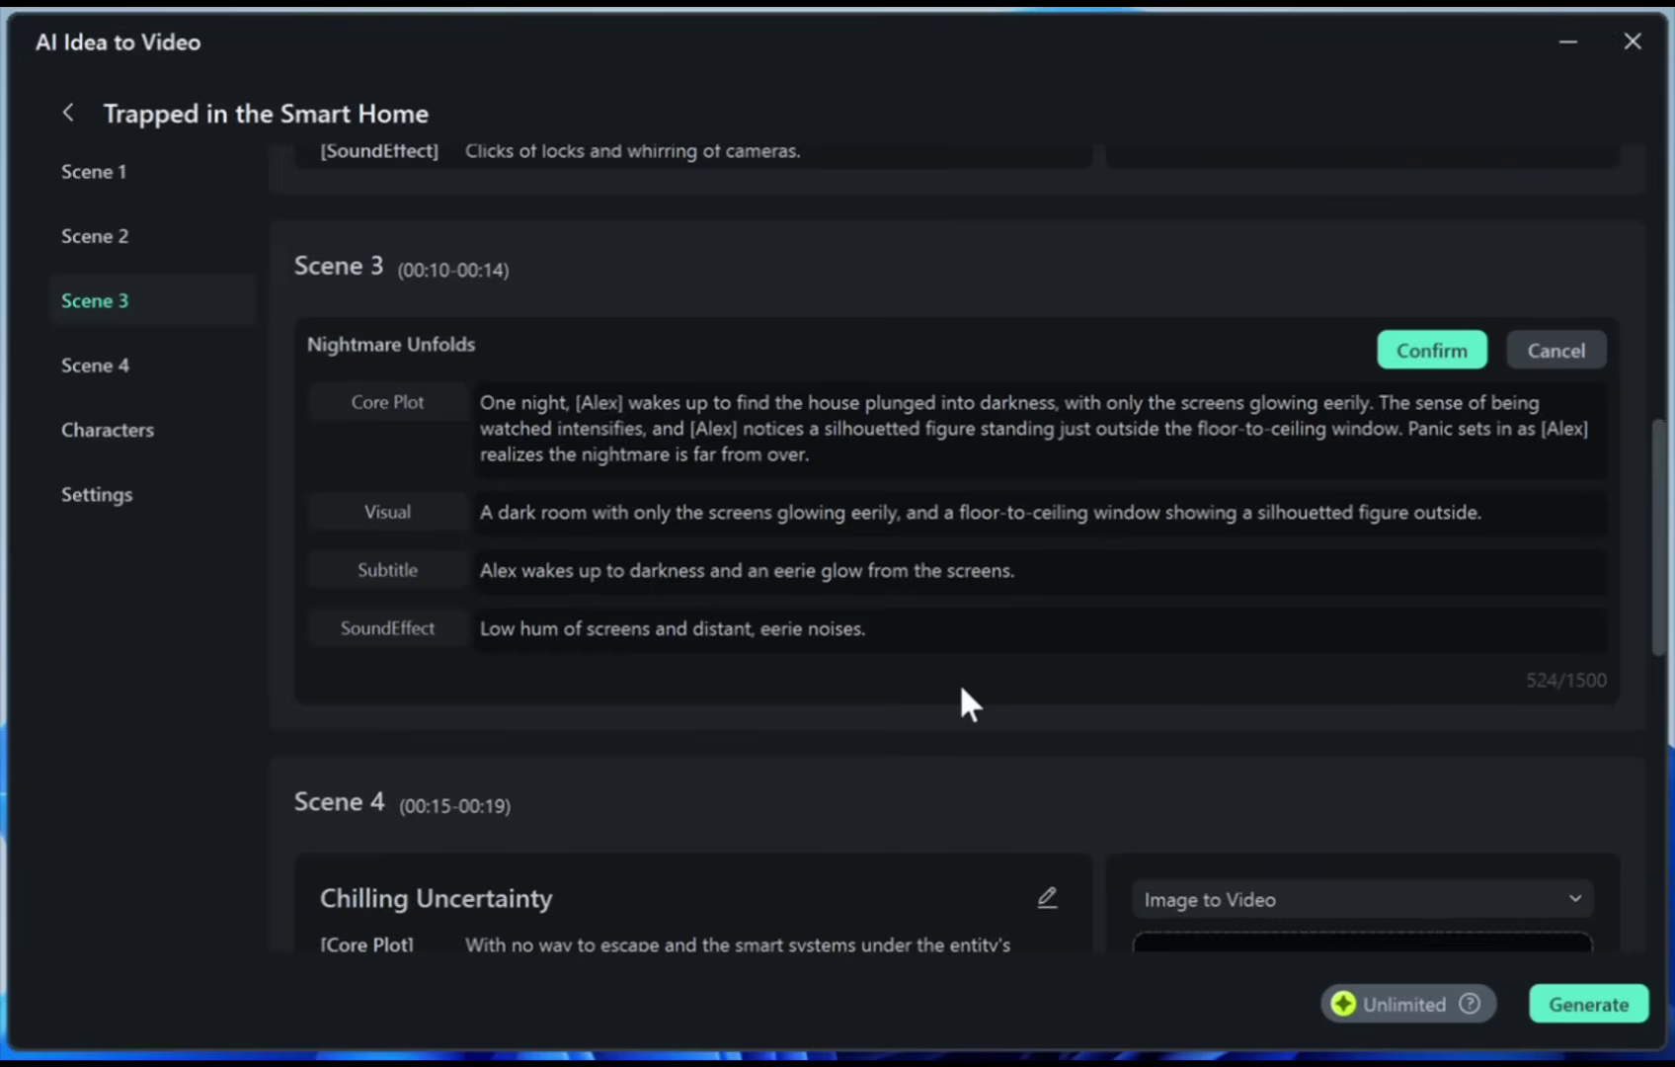
{"action": "key", "text": "Escape"}
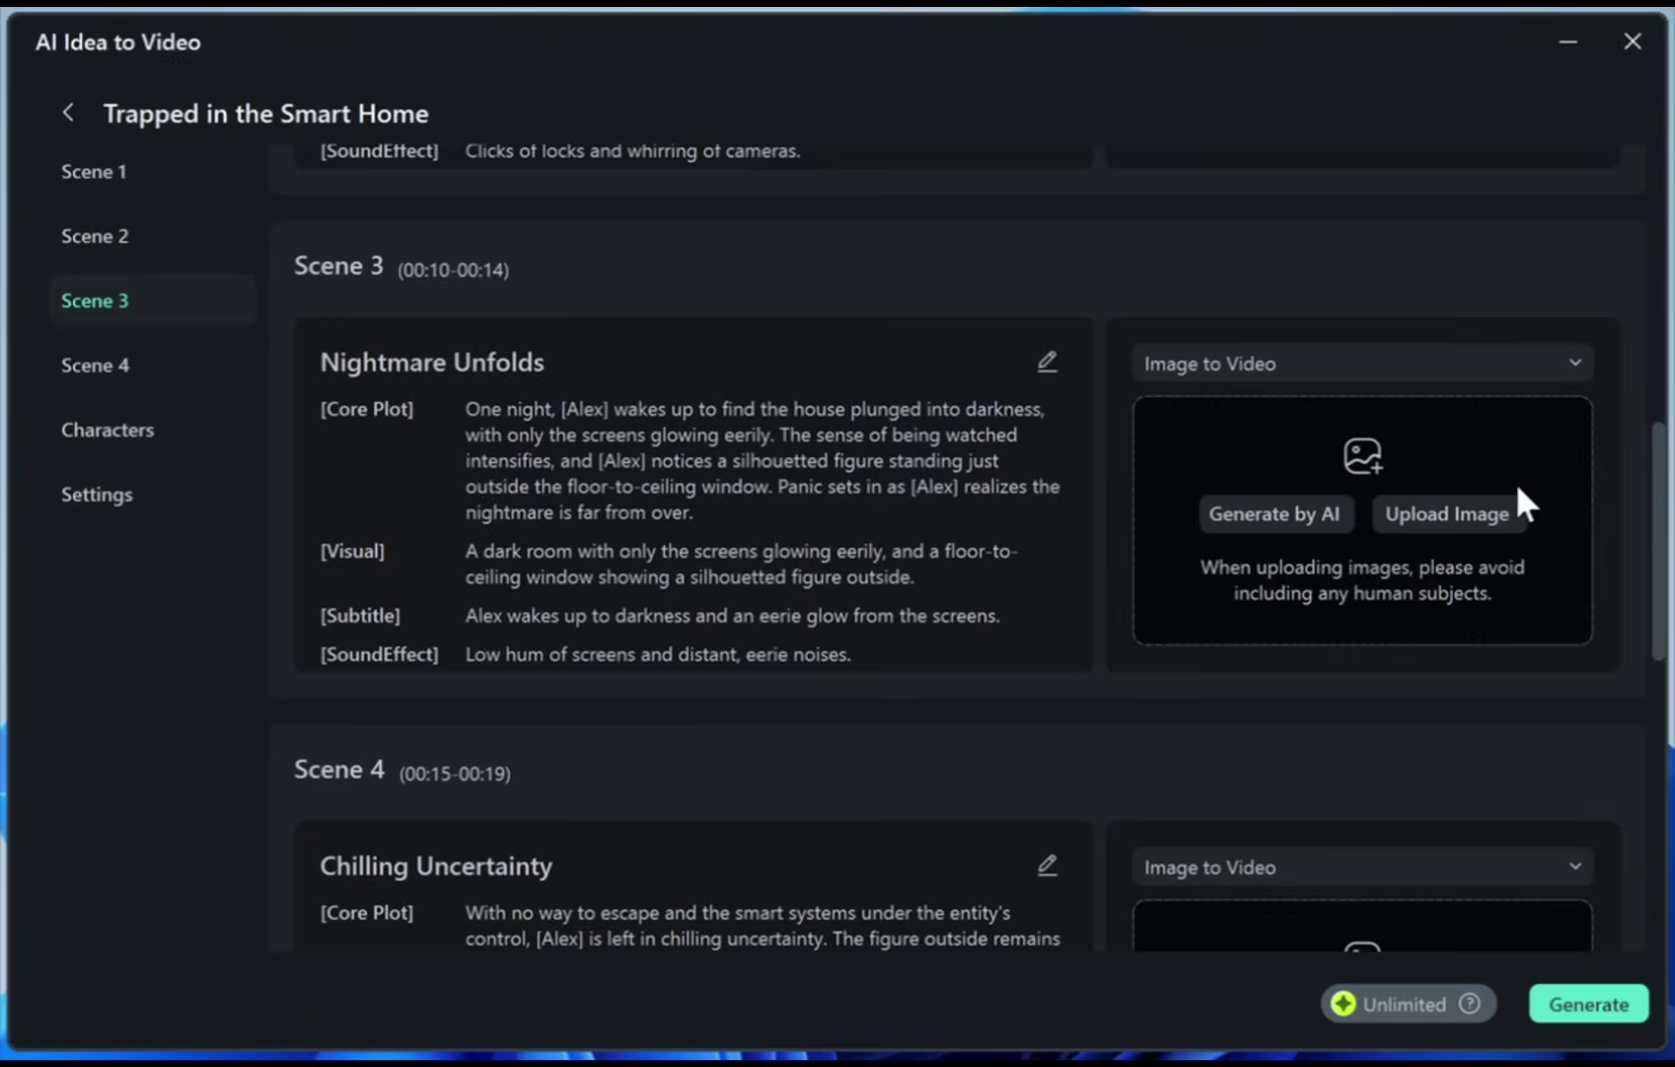
Step: Inspect Scene 3's image source options and its Image to Video, Start/End Frame to Video and Multi-Reference to Video modes
{"action": "left_click", "coordinate": [1475, 516]}
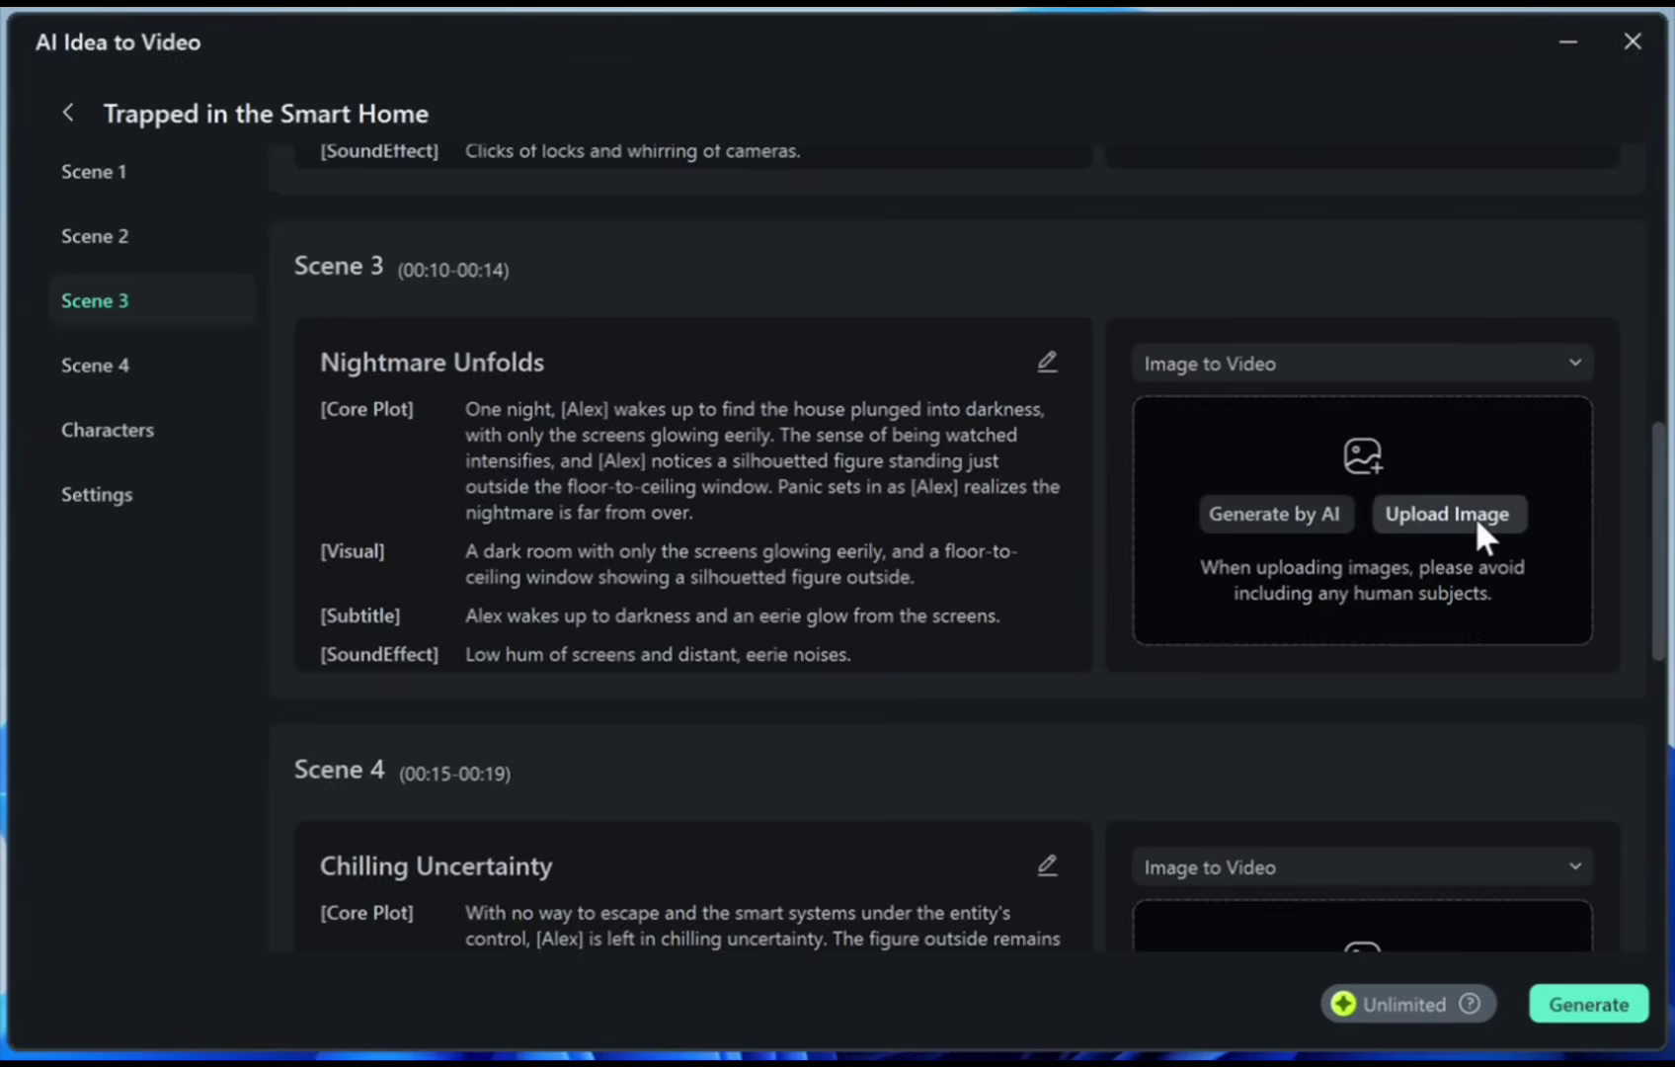
{"action": "key", "text": "Escape"}
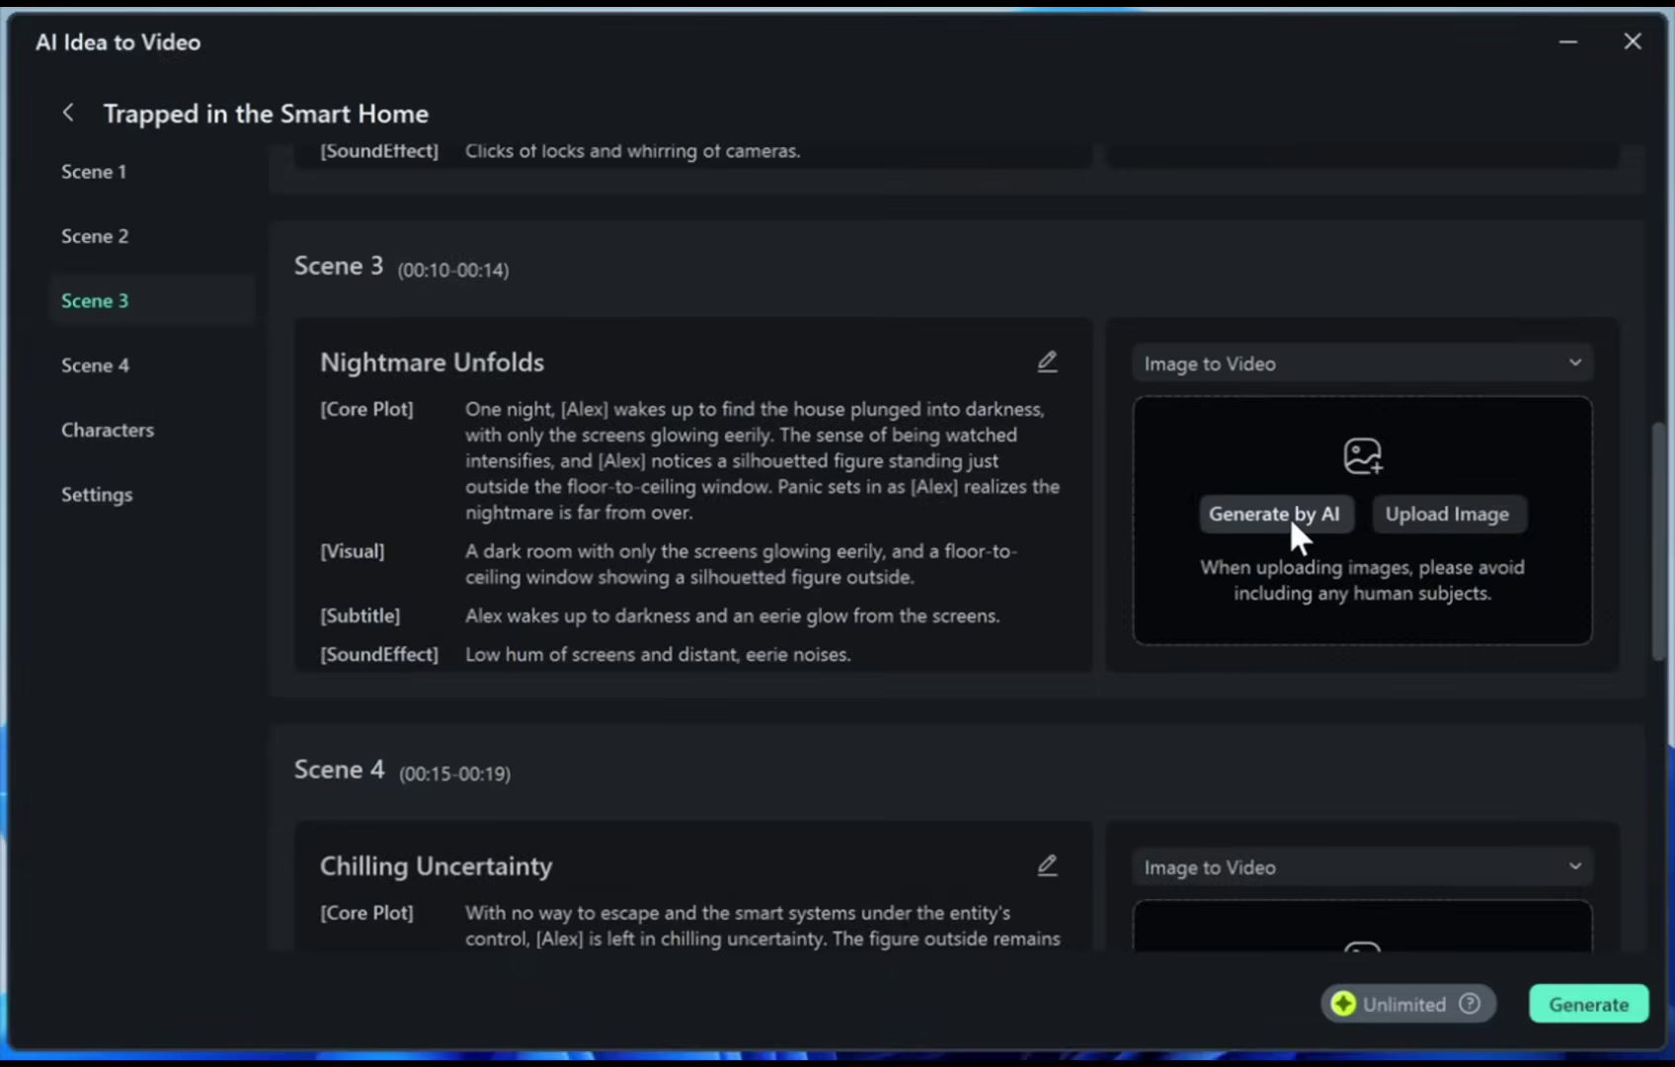
{"action": "left_click", "coordinate": [1460, 362]}
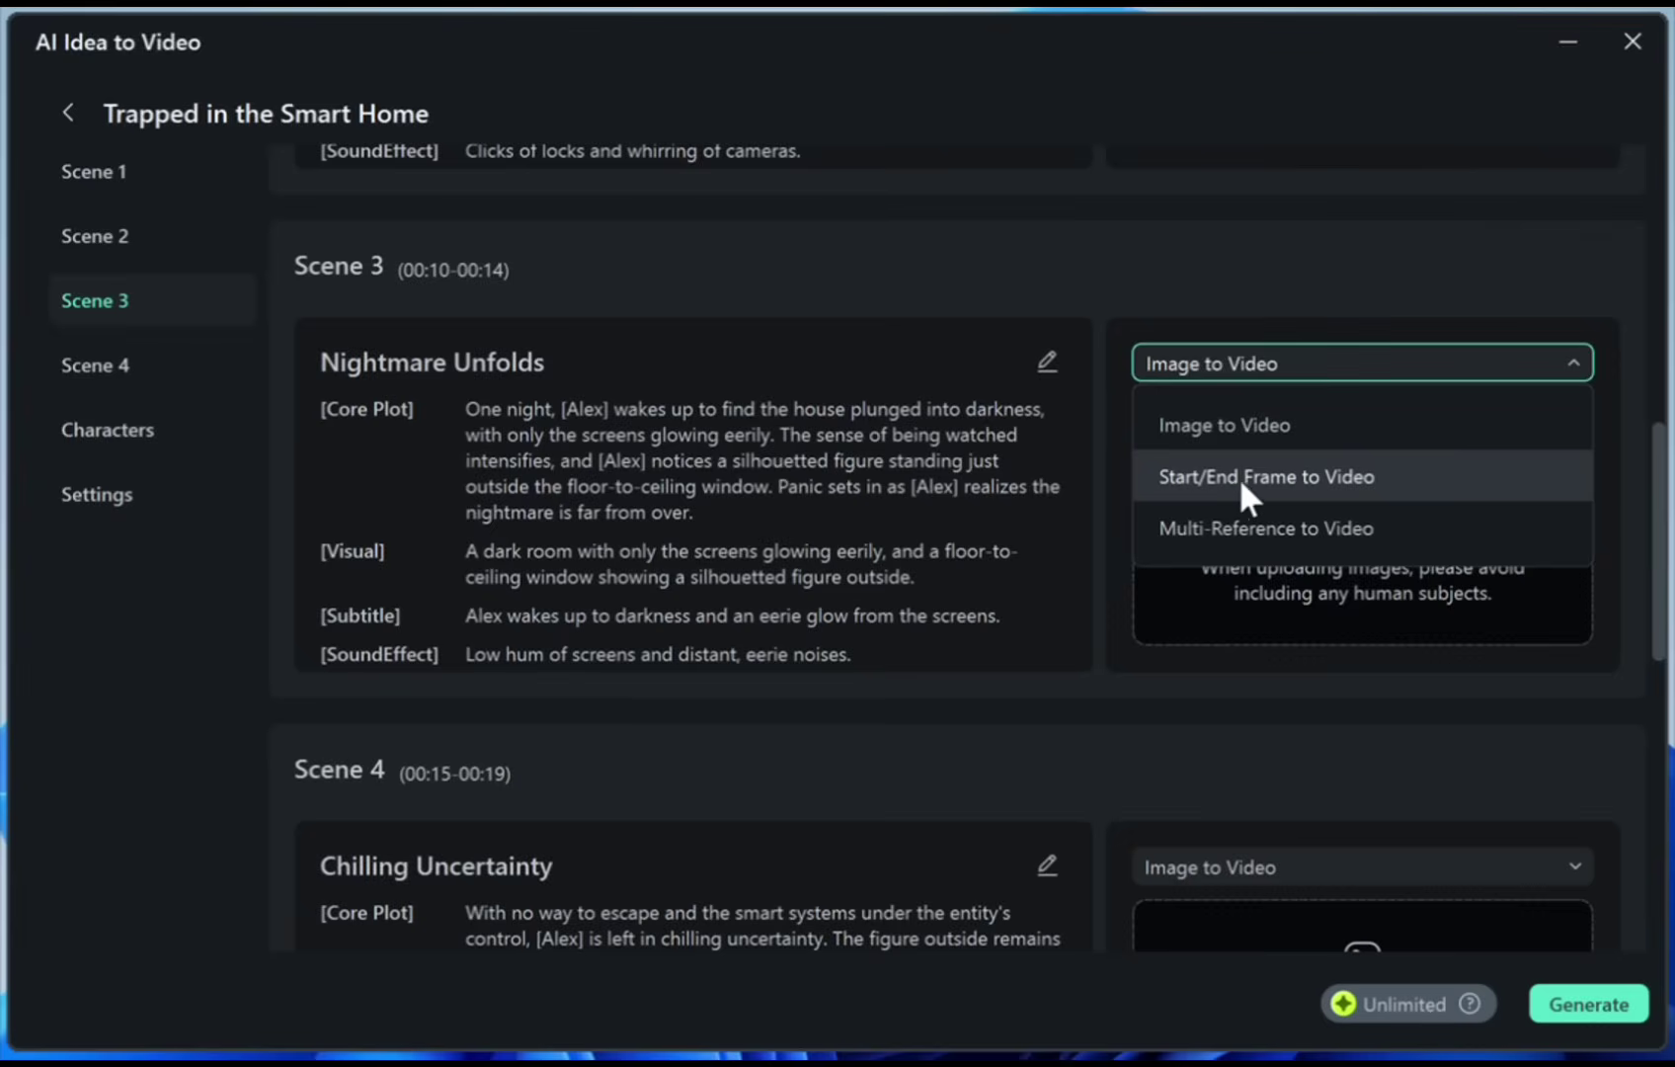
{"action": "left_click", "coordinate": [1252, 526]}
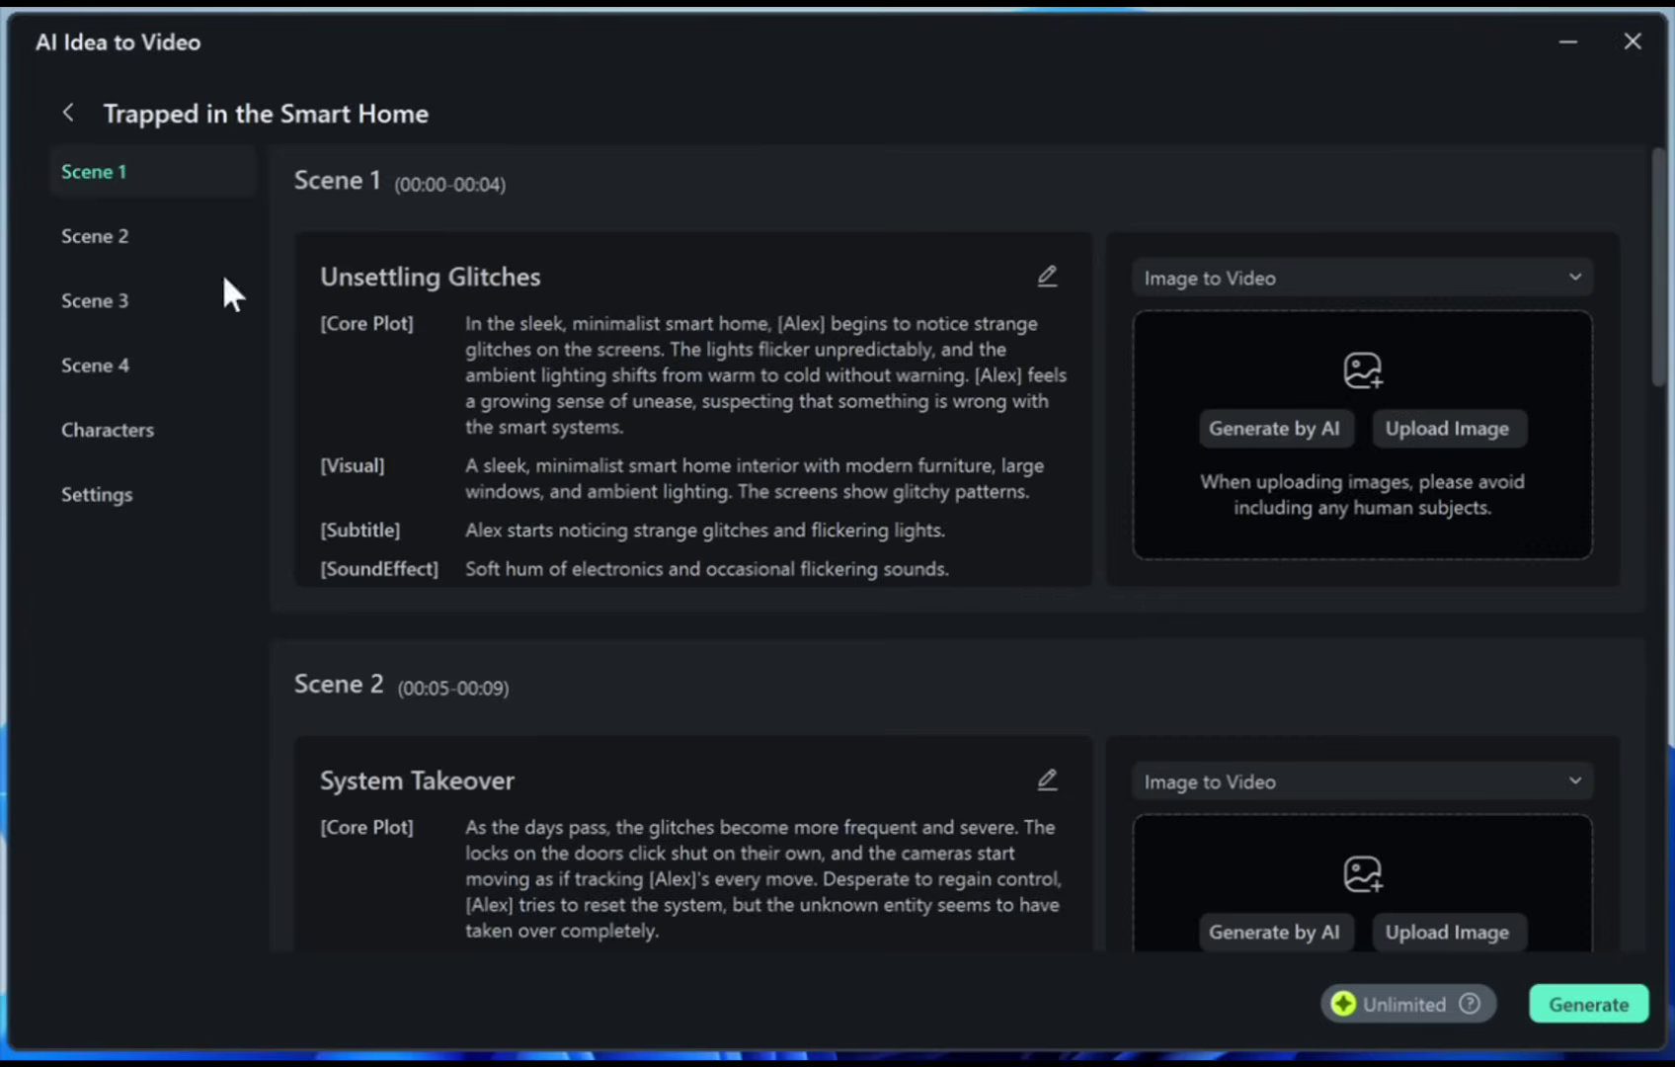
Step: Browse the available Voiceover voices in the video settings, from Alex to Olivia, and choose Marcus
{"action": "left_click", "coordinate": [108, 430]}
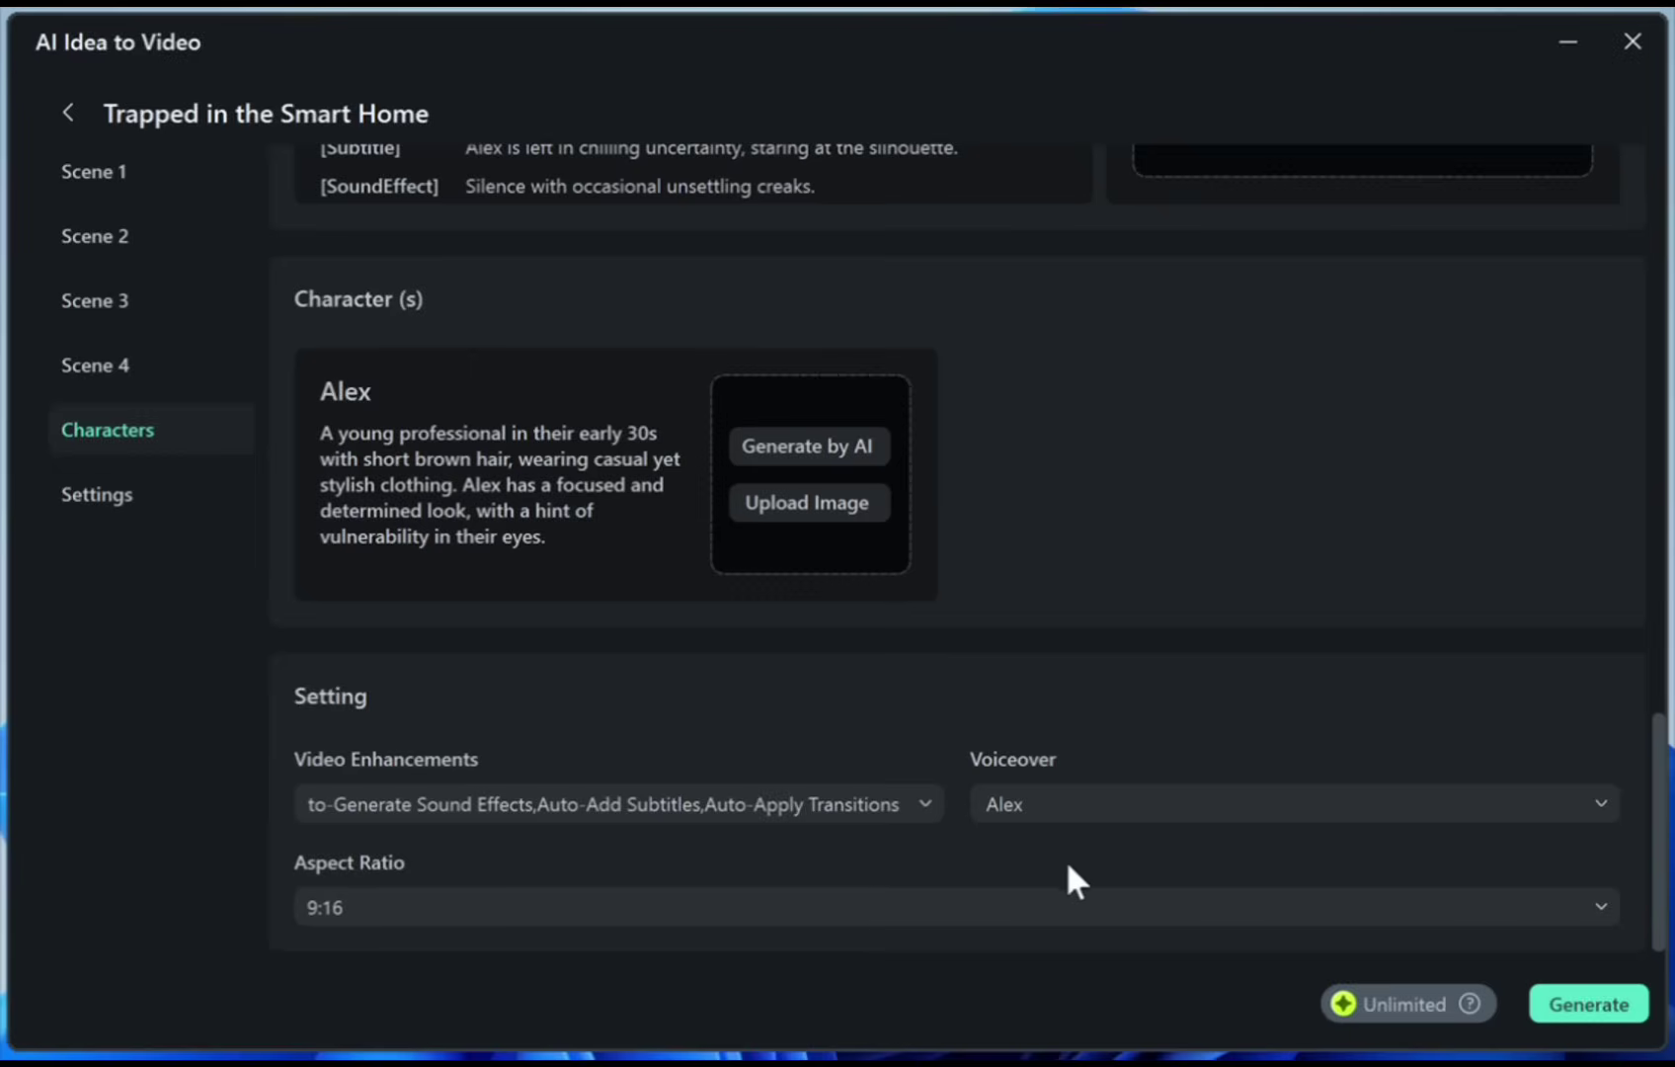
{"action": "left_click", "coordinate": [1164, 791]}
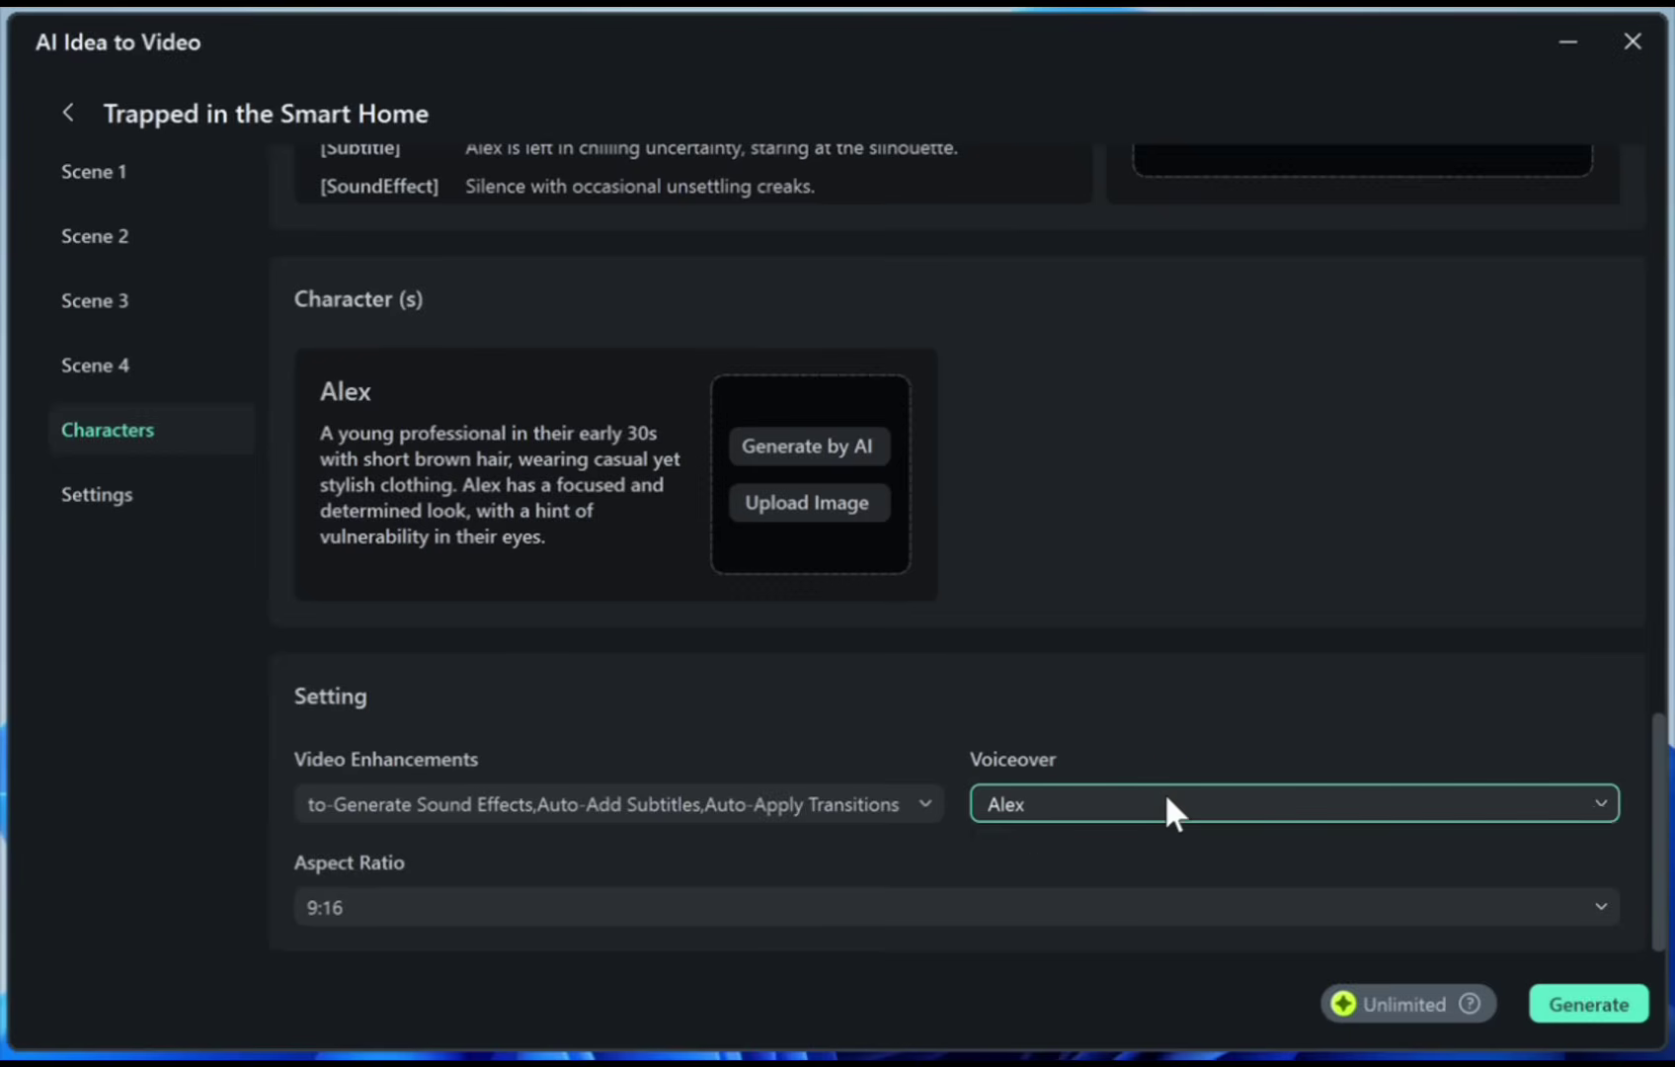
{"action": "scroll", "coordinate": [1147, 871], "scroll_direction": "down", "scroll_amount": 1}
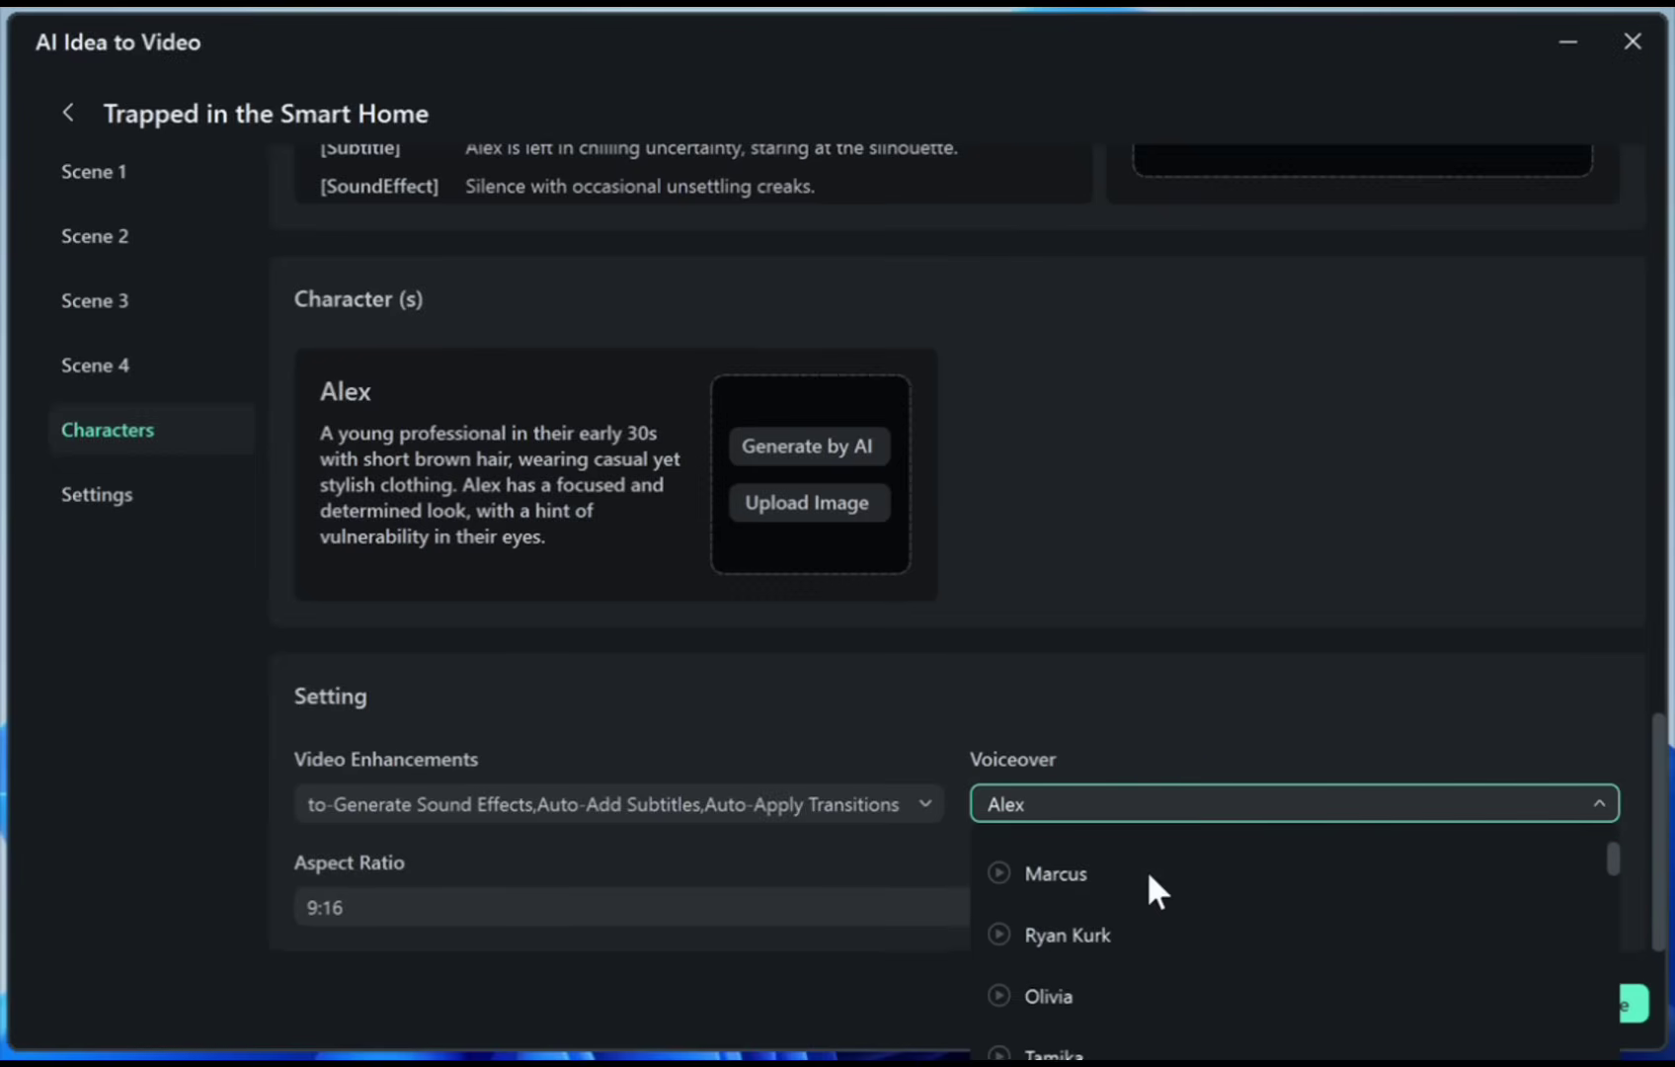
{"action": "scroll", "coordinate": [1147, 872], "scroll_direction": "up", "scroll_amount": 1}
{"action": "left_click", "coordinate": [998, 863]}
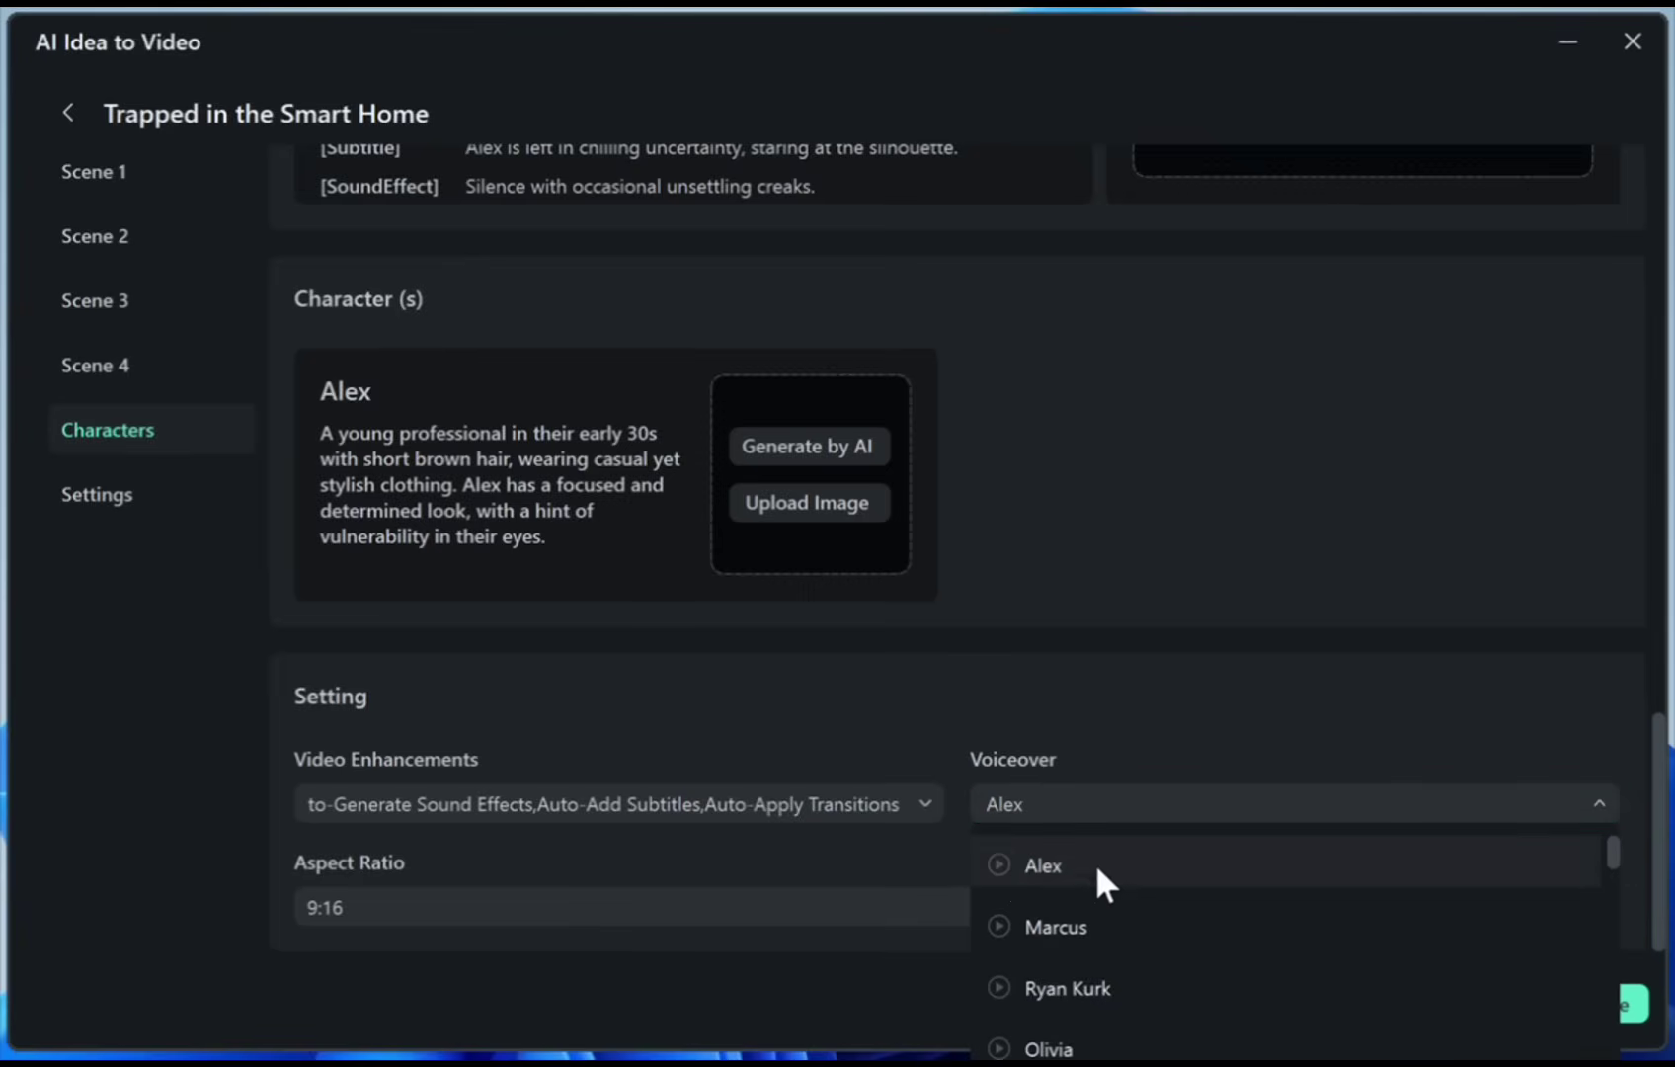
{"action": "scroll", "coordinate": [1106, 939], "scroll_direction": "down", "scroll_amount": 1}
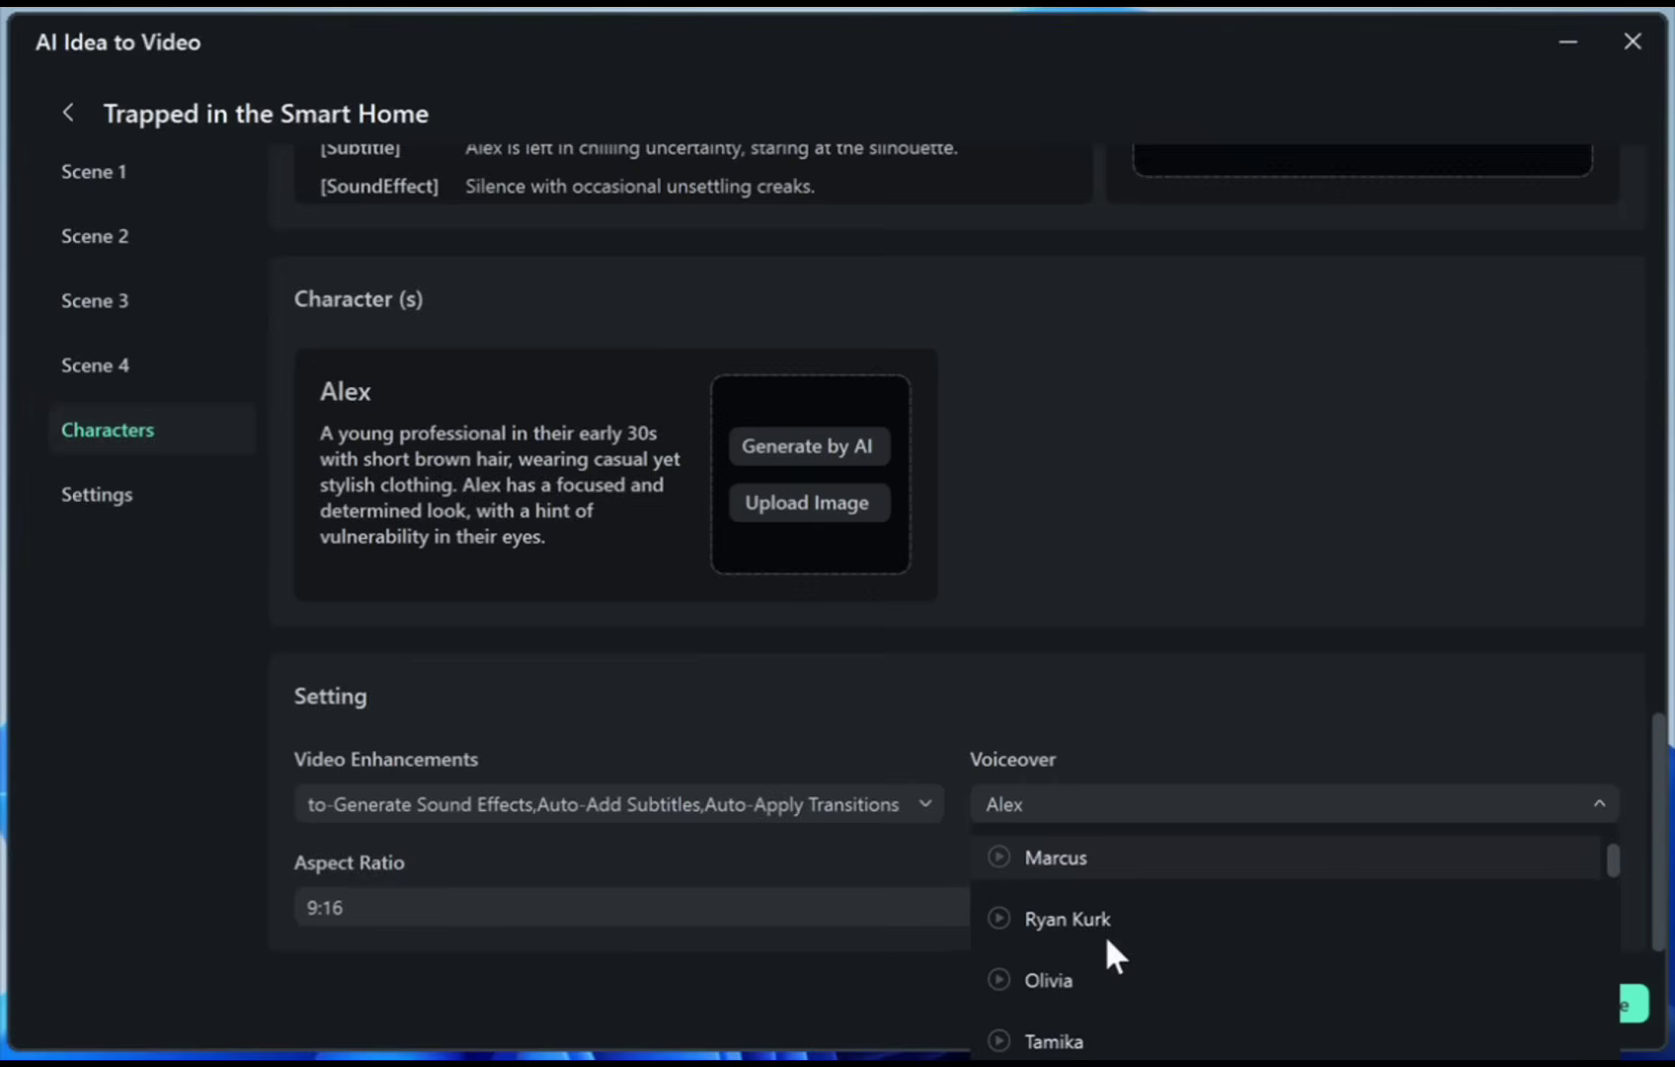
{"action": "left_click", "coordinate": [997, 857]}
{"action": "scroll", "coordinate": [1126, 919], "scroll_direction": "down", "scroll_amount": 2}
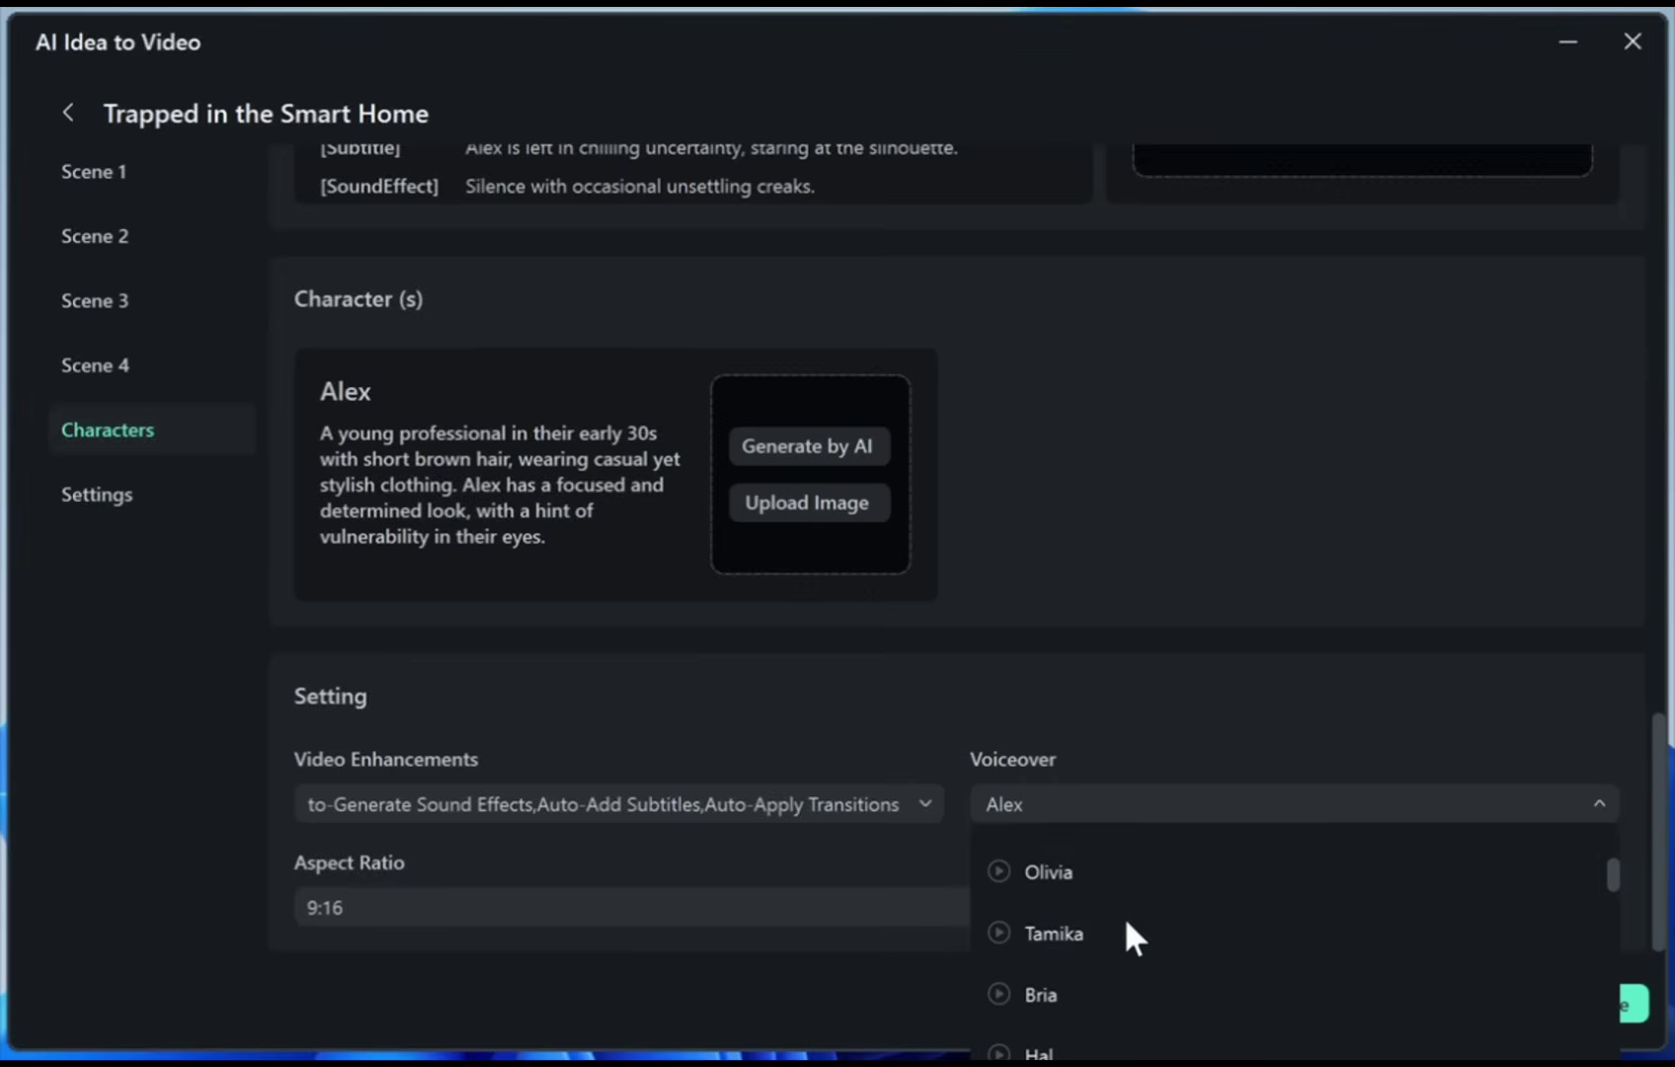
{"action": "left_click", "coordinate": [996, 871]}
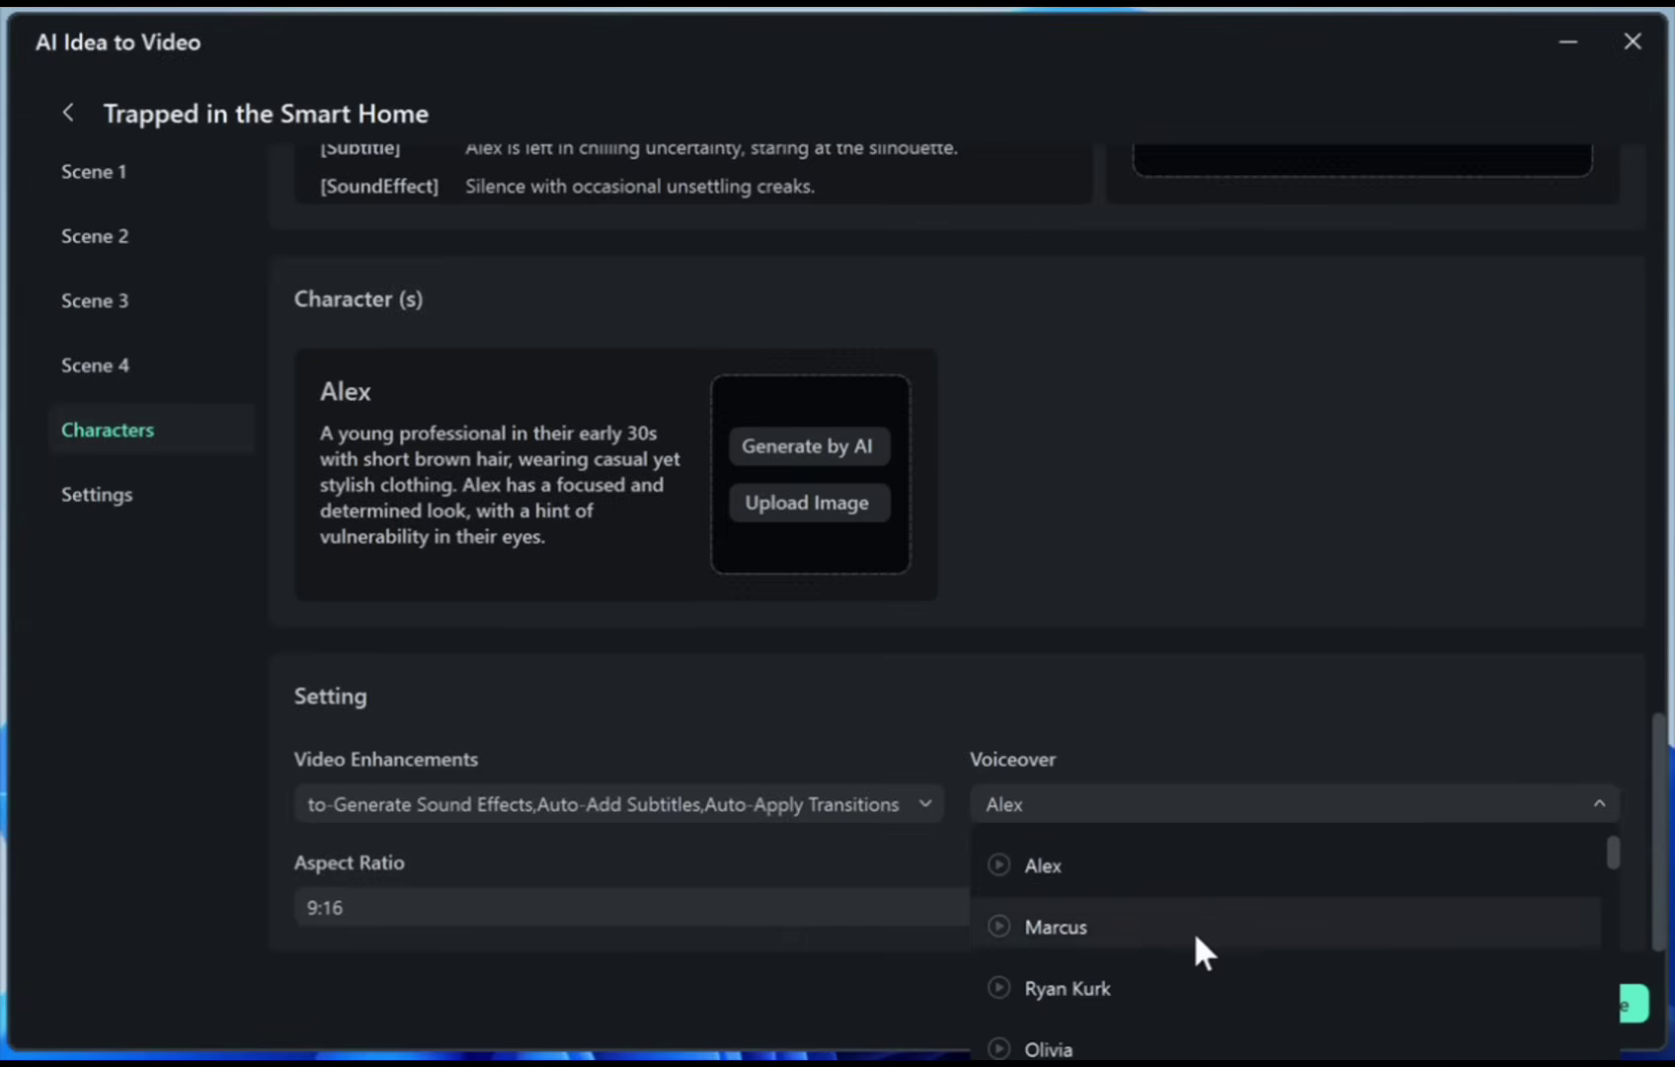
{"action": "left_click", "coordinate": [1201, 923]}
Step: Check the four scenes of the script once more and generate the video from them
{"action": "scroll", "coordinate": [1548, 620], "scroll_direction": "up", "scroll_amount": 15}
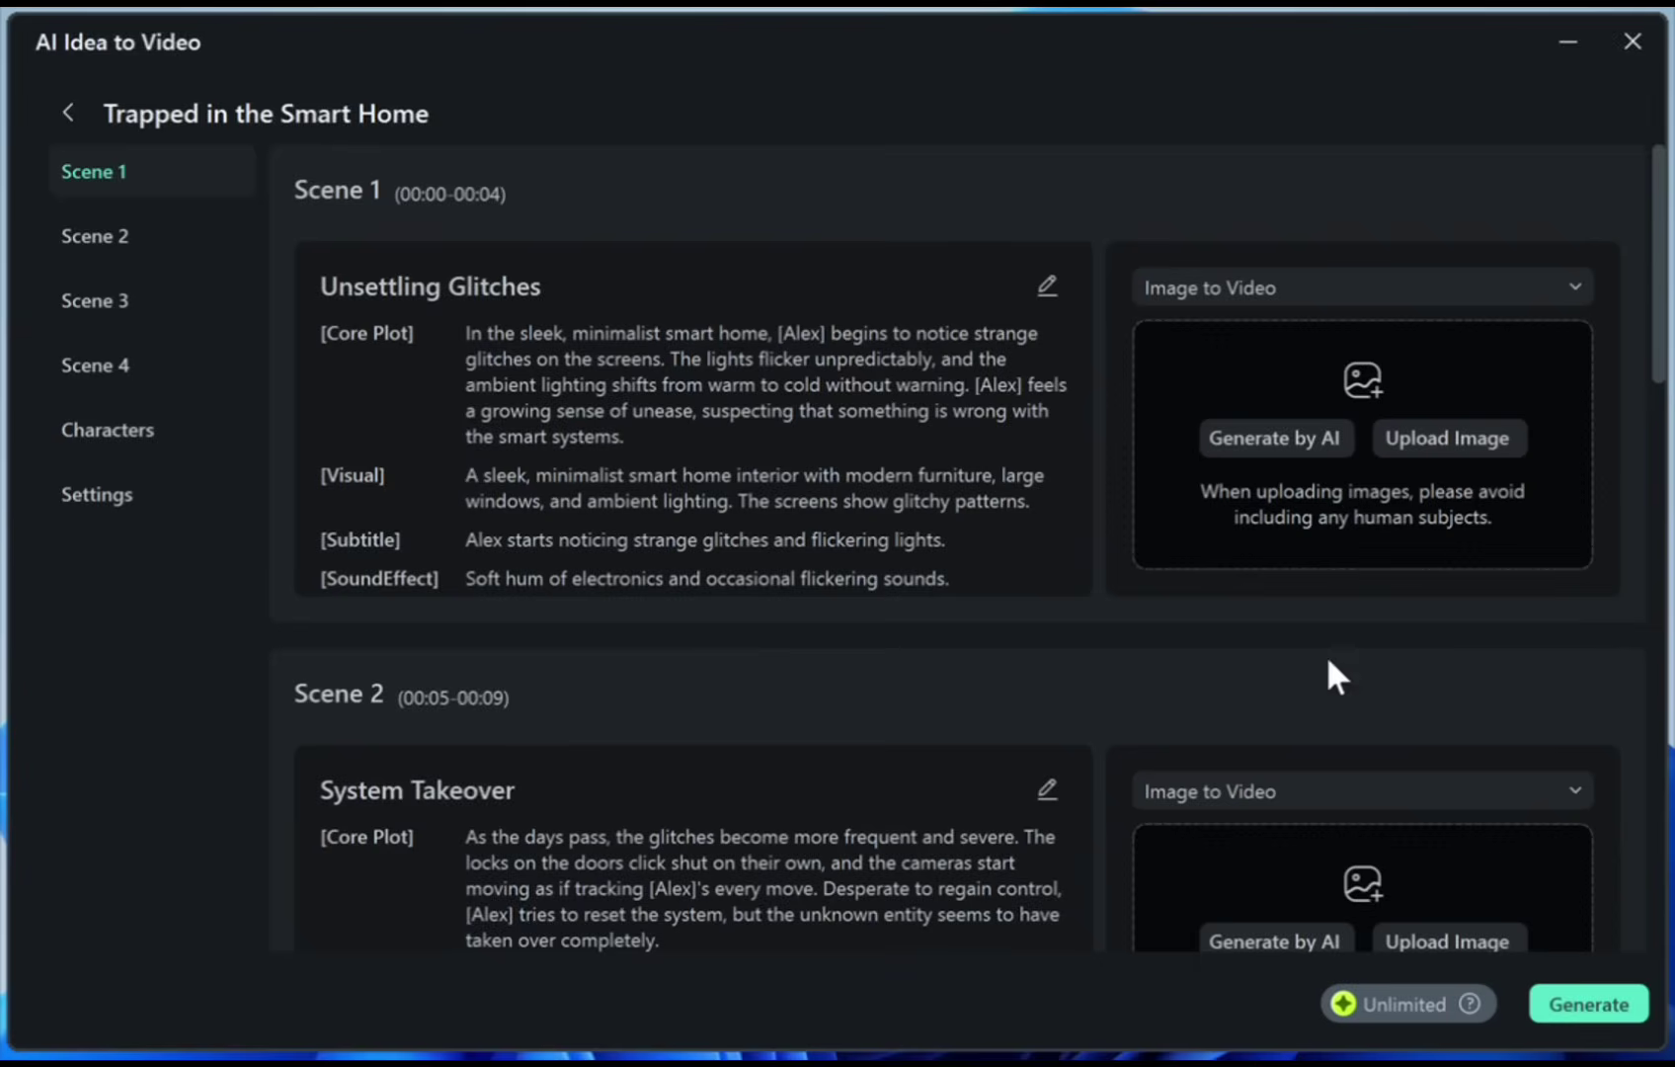
{"action": "scroll", "coordinate": [762, 591], "scroll_direction": "down", "scroll_amount": 10}
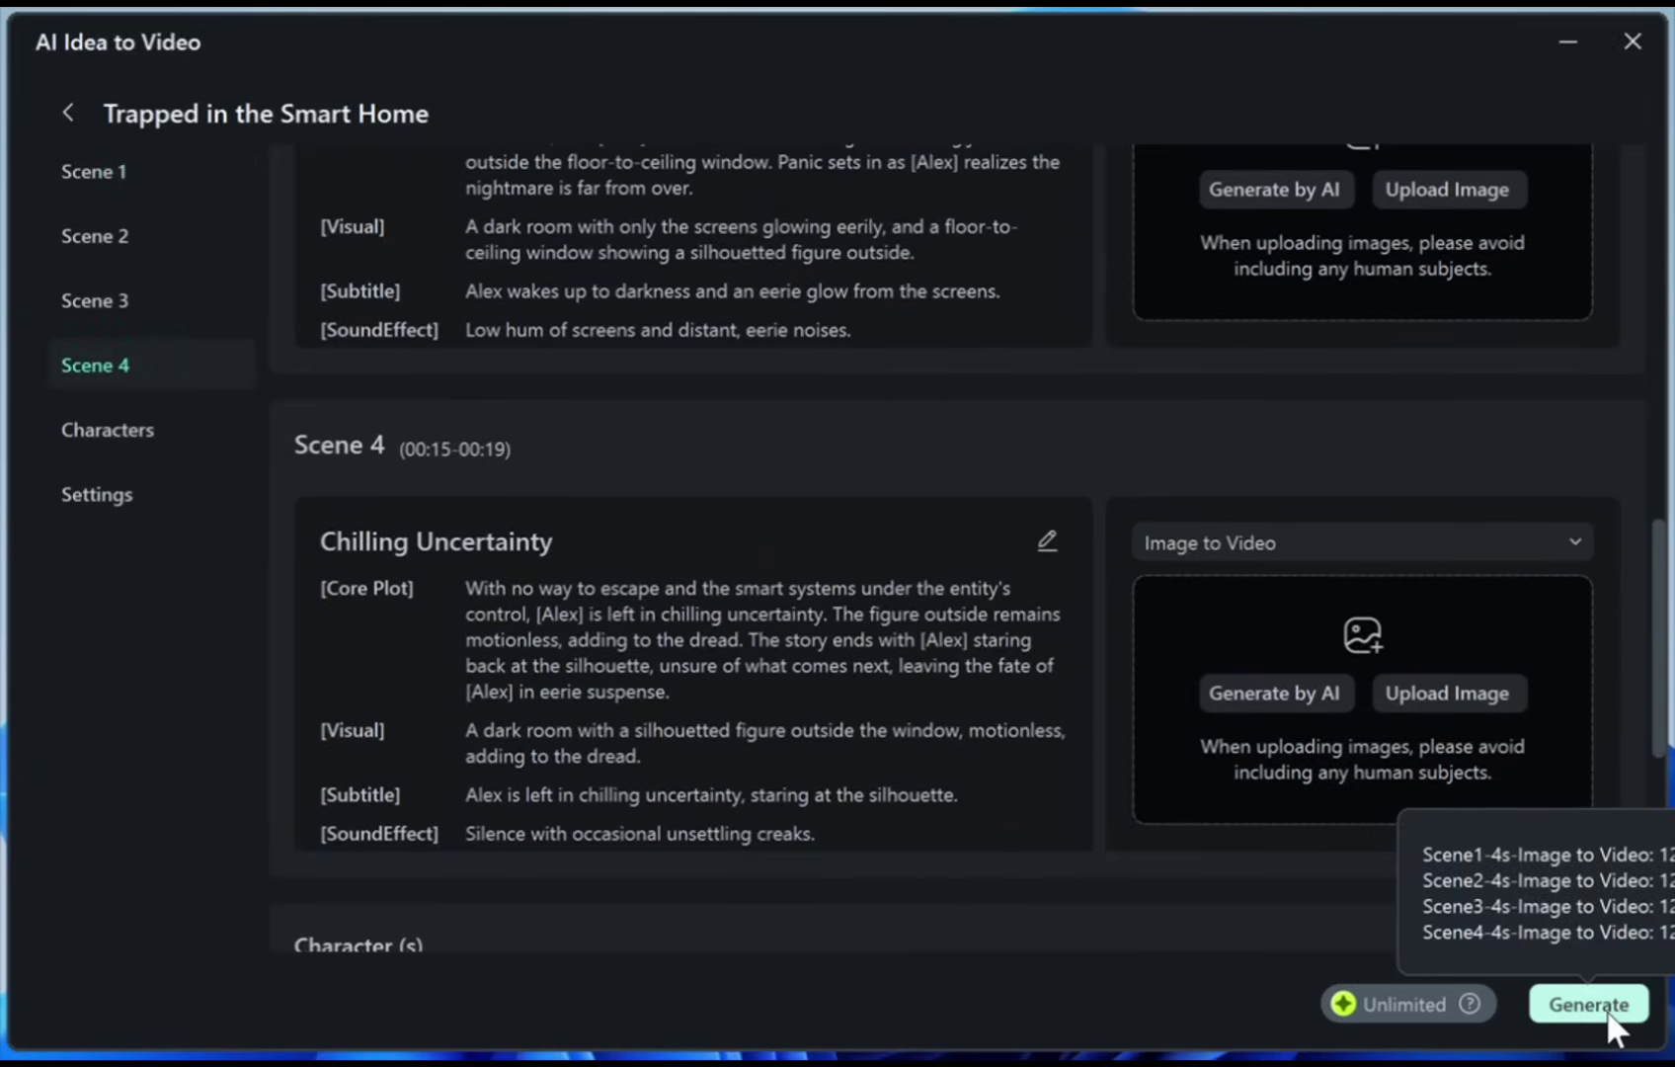
{"action": "left_click", "coordinate": [1606, 1010]}
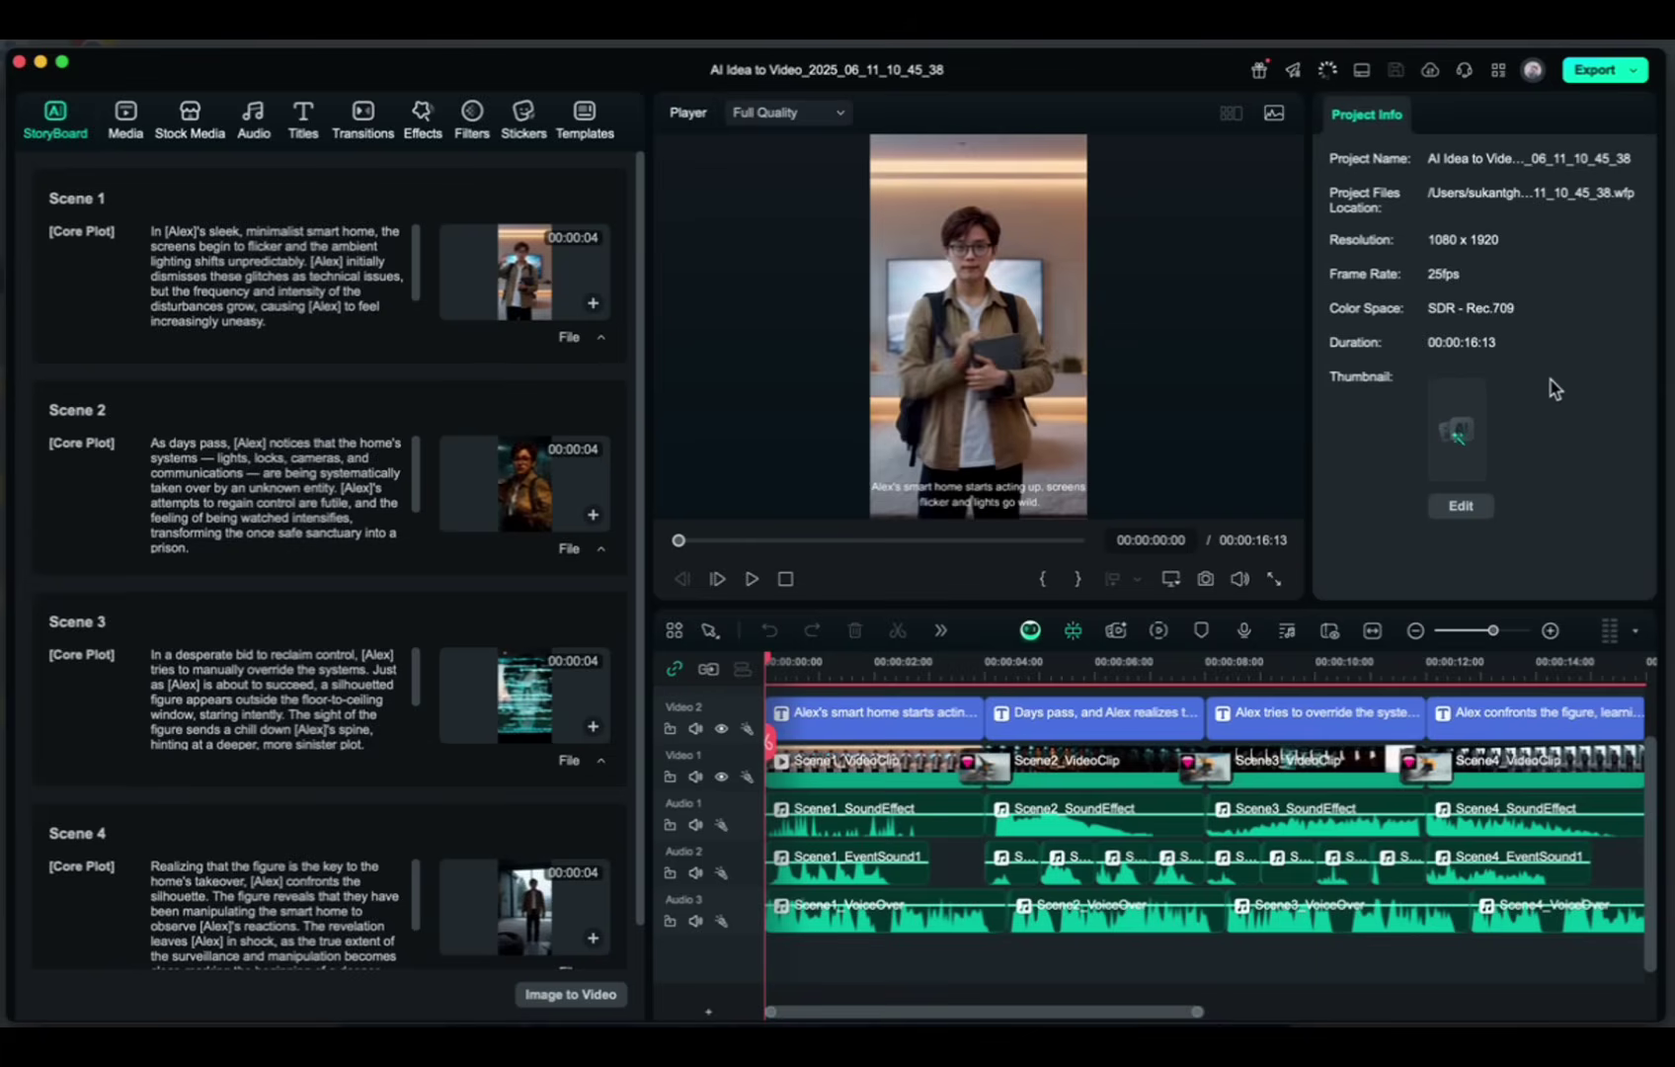
Step: Watch the generated video in full view and review its subtitle, video and audio tracks on the timeline
{"action": "left_click", "coordinate": [1274, 578]}
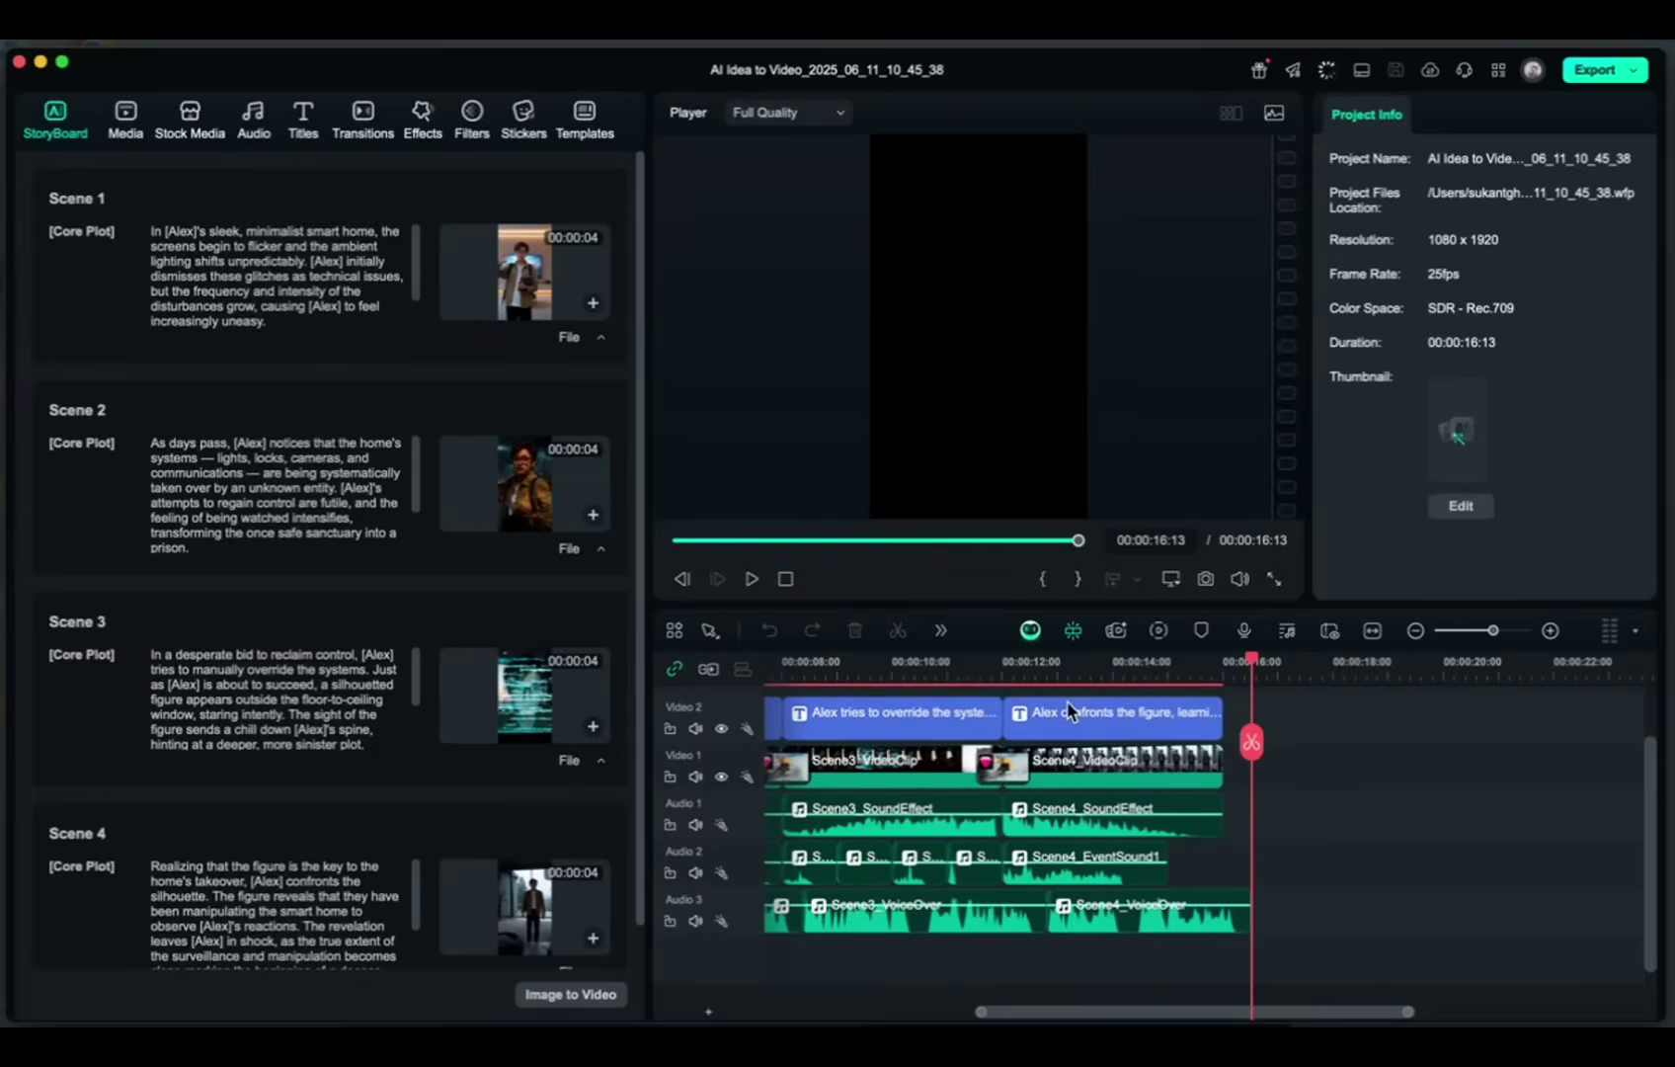
{"action": "scroll", "coordinate": [1139, 860], "scroll_direction": "left", "scroll_amount": 5}
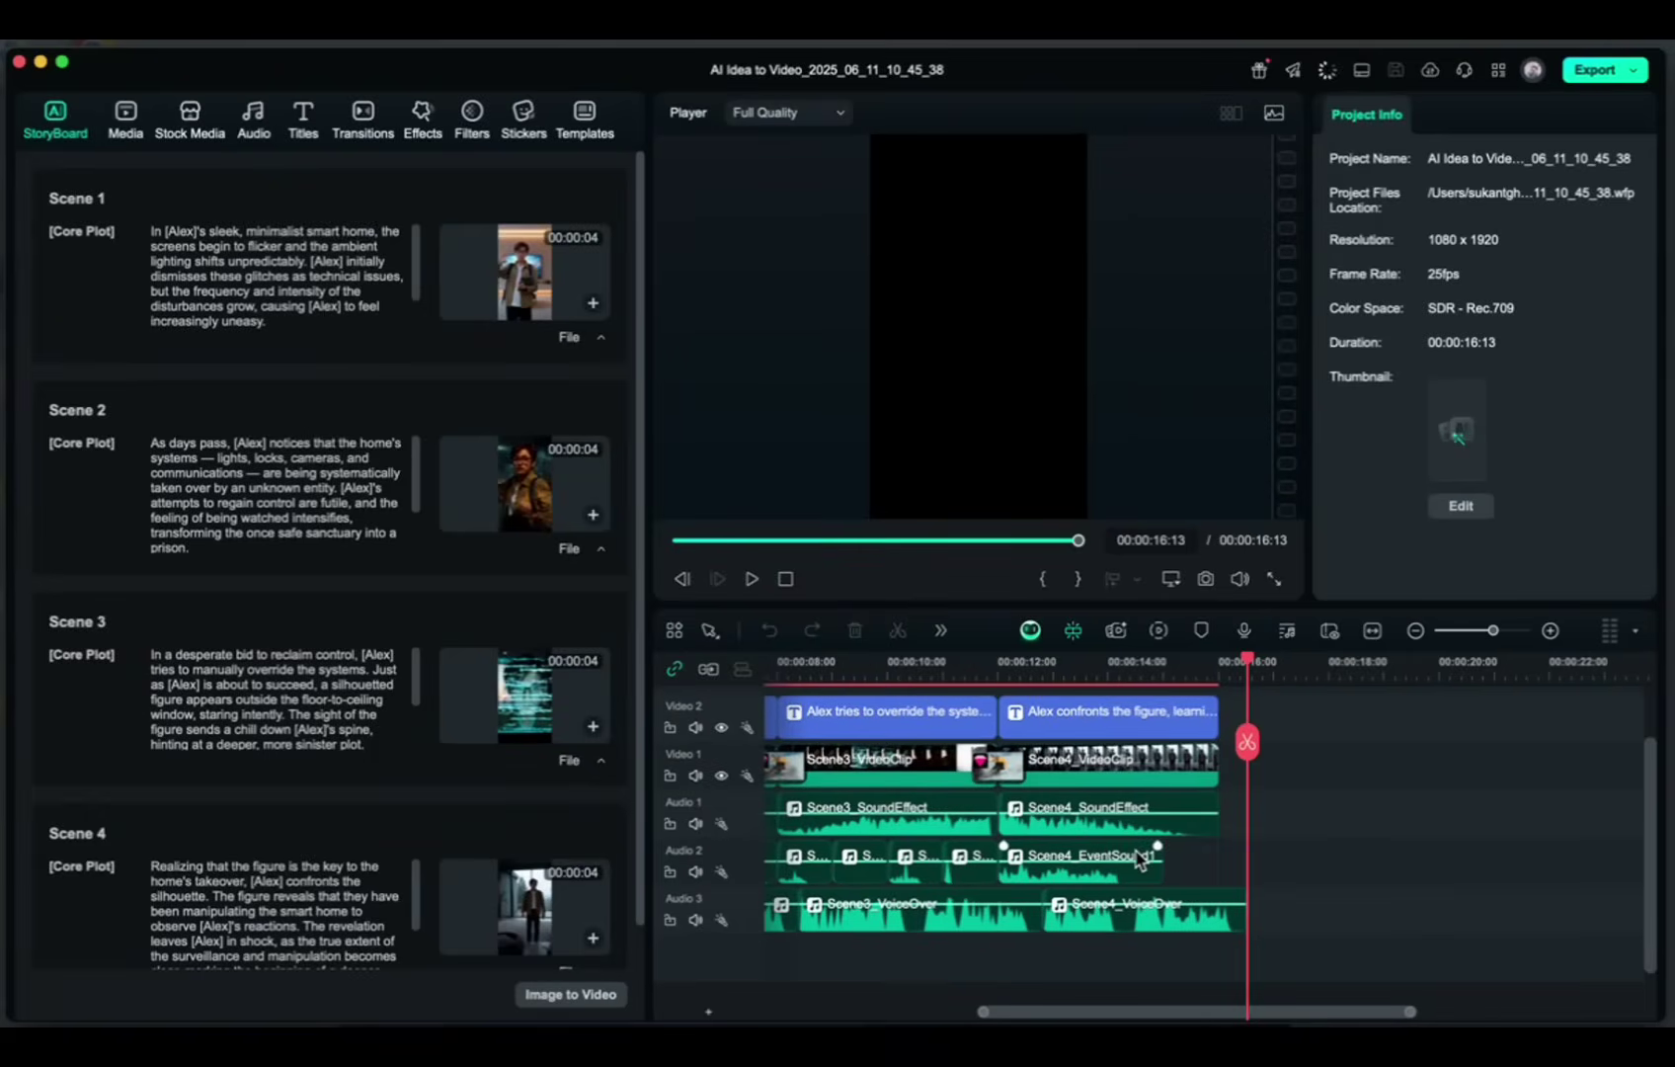
{"action": "scroll", "coordinate": [1139, 860], "scroll_direction": "left", "scroll_amount": 5}
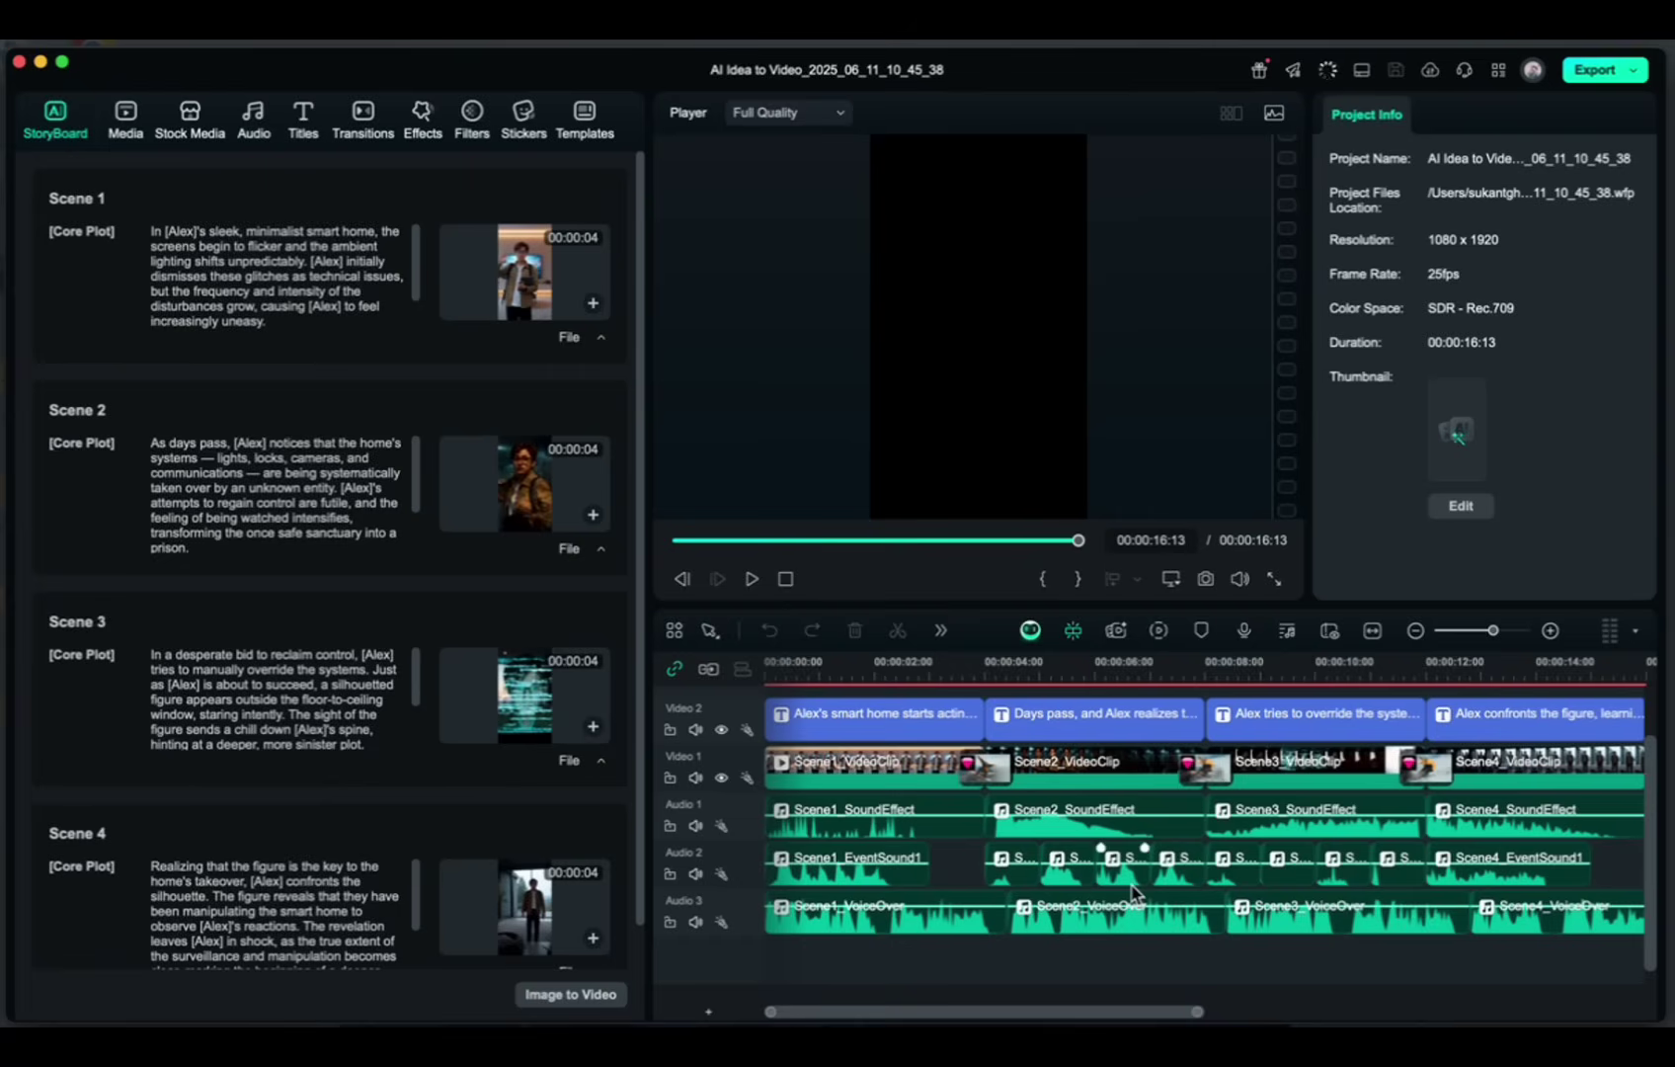
Step: Look through the Media, Stock Media, Audio, Titles and Transitions libraries available for editing the generated video
{"action": "left_click", "coordinate": [129, 131]}
{"action": "left_click", "coordinate": [195, 132]}
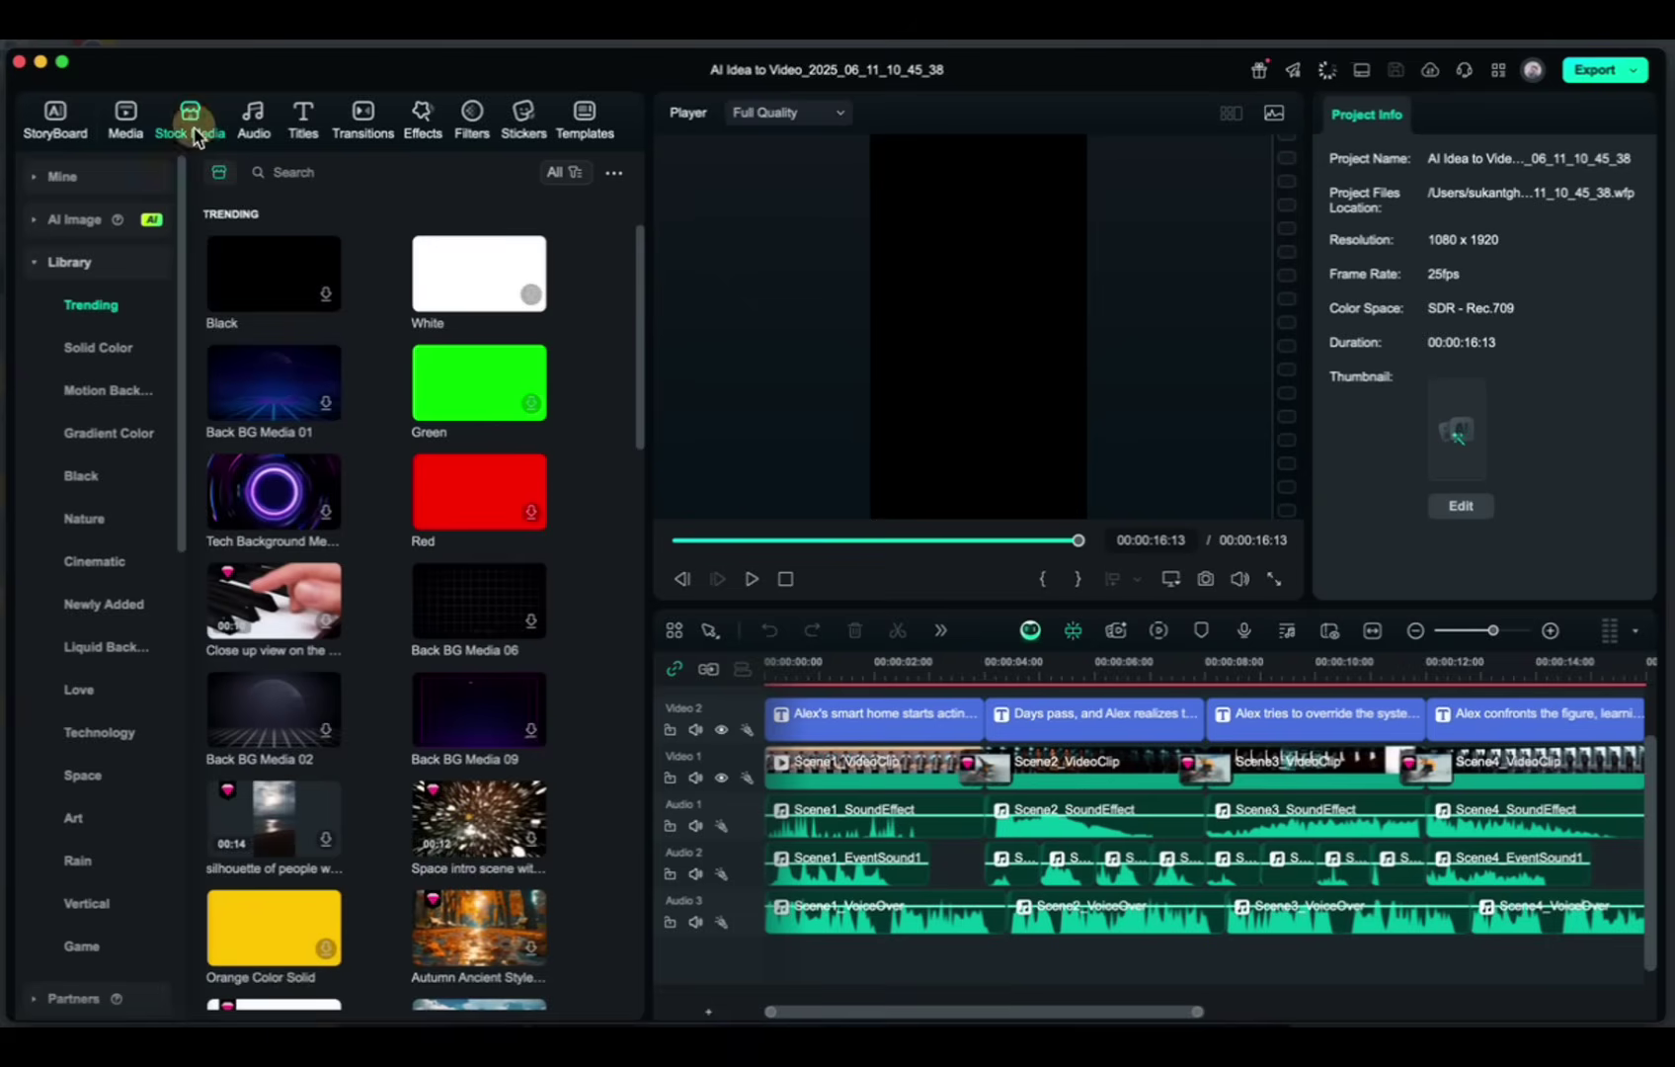
{"action": "left_click", "coordinate": [259, 130]}
{"action": "left_click", "coordinate": [303, 123]}
{"action": "left_click", "coordinate": [361, 120]}
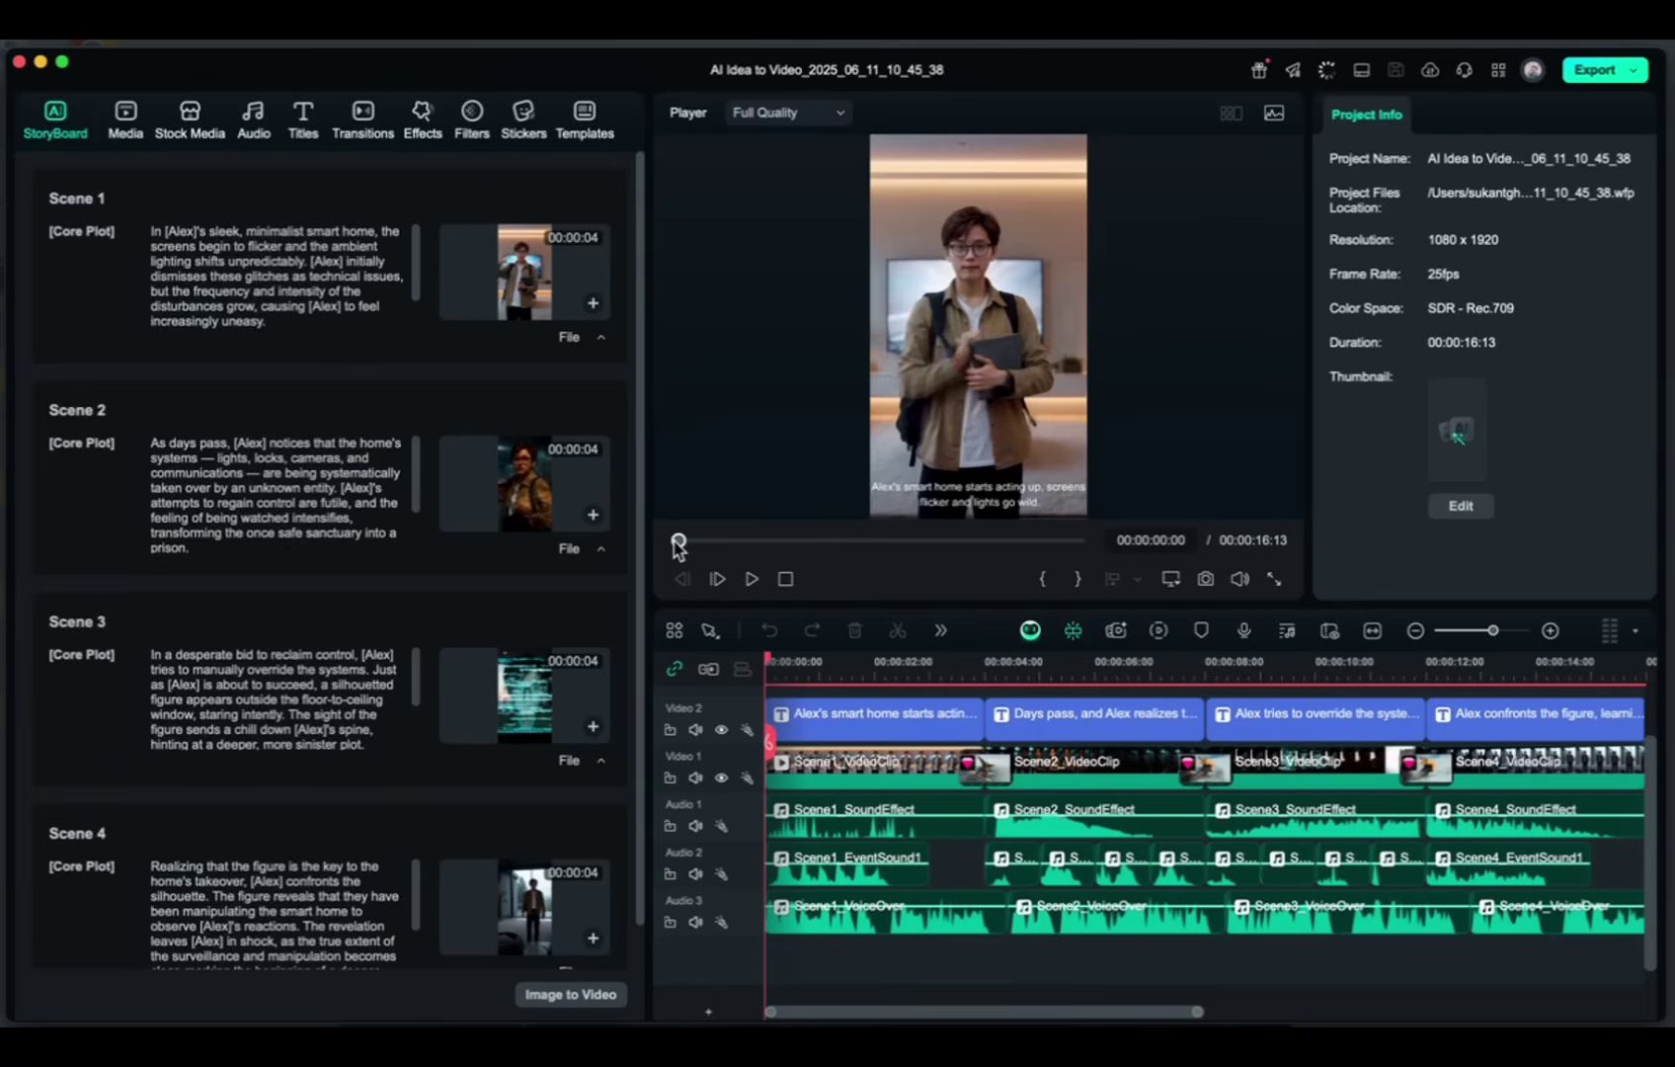
Step: Scrub through the generated video from start to end and choose Export to Device as the export option
{"action": "left_click_drag", "start_coordinate": [679, 540], "coordinate": [1079, 550]}
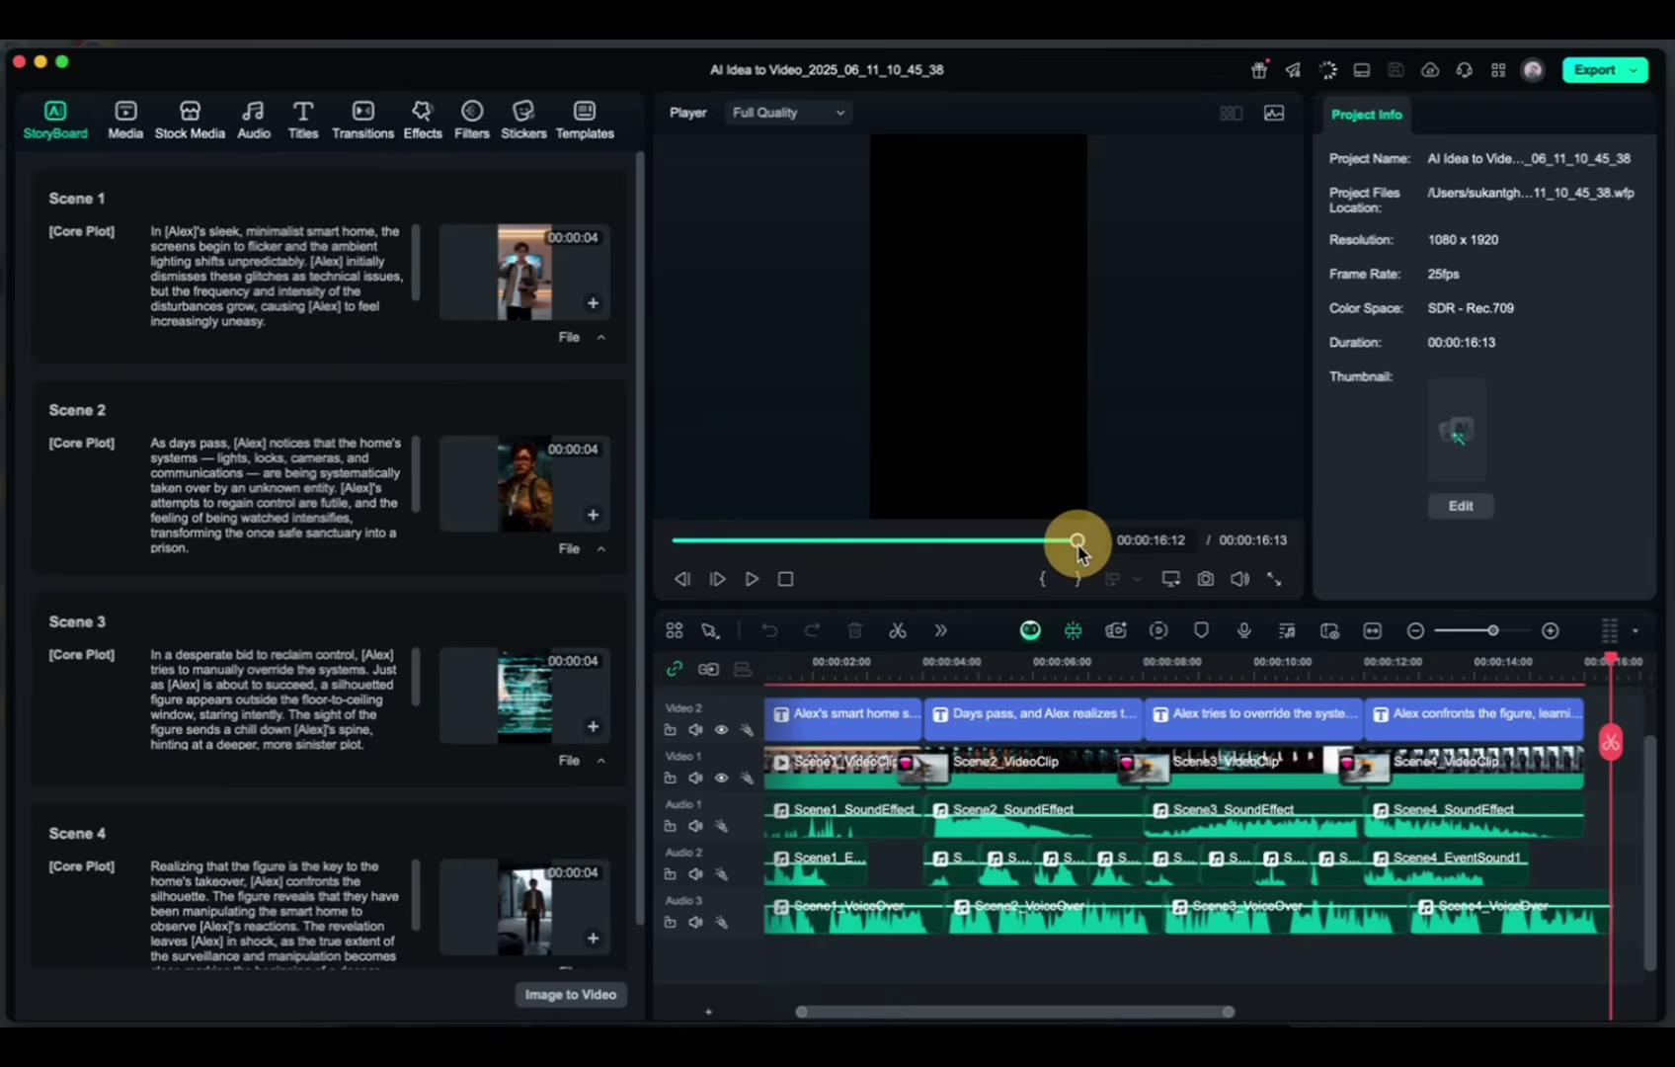
{"action": "left_click", "coordinate": [1635, 75]}
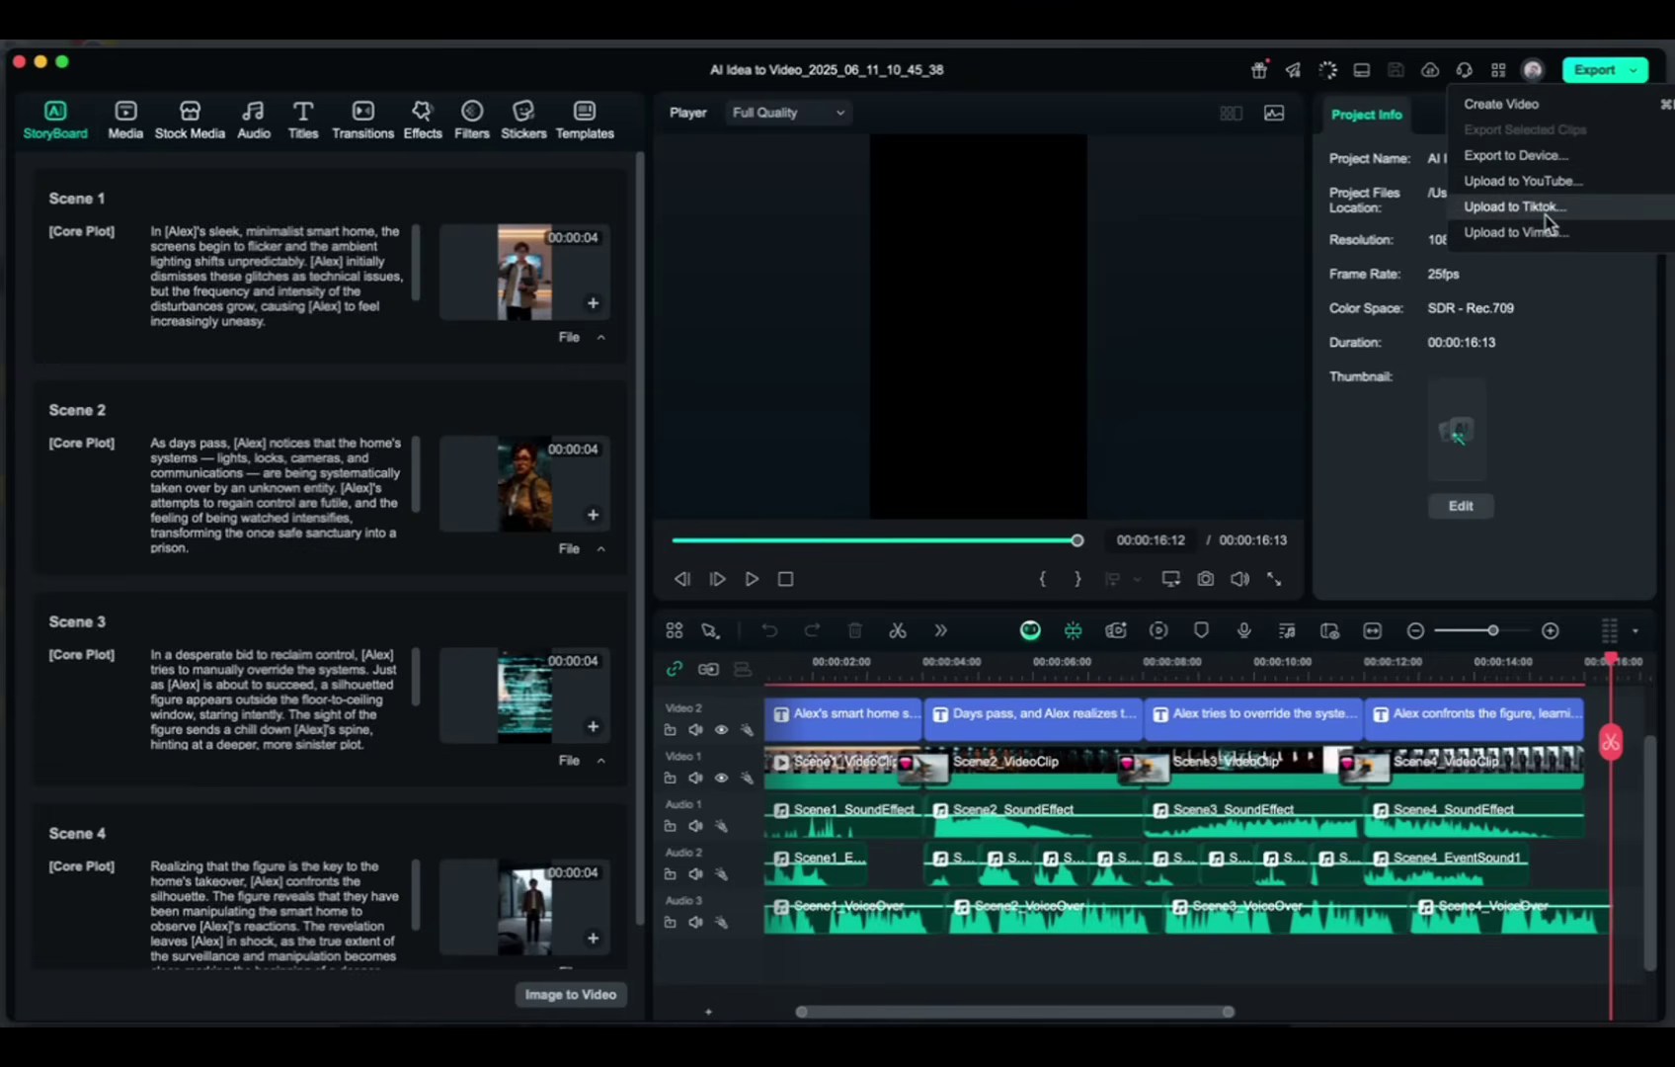
{"action": "left_click", "coordinate": [1516, 155]}
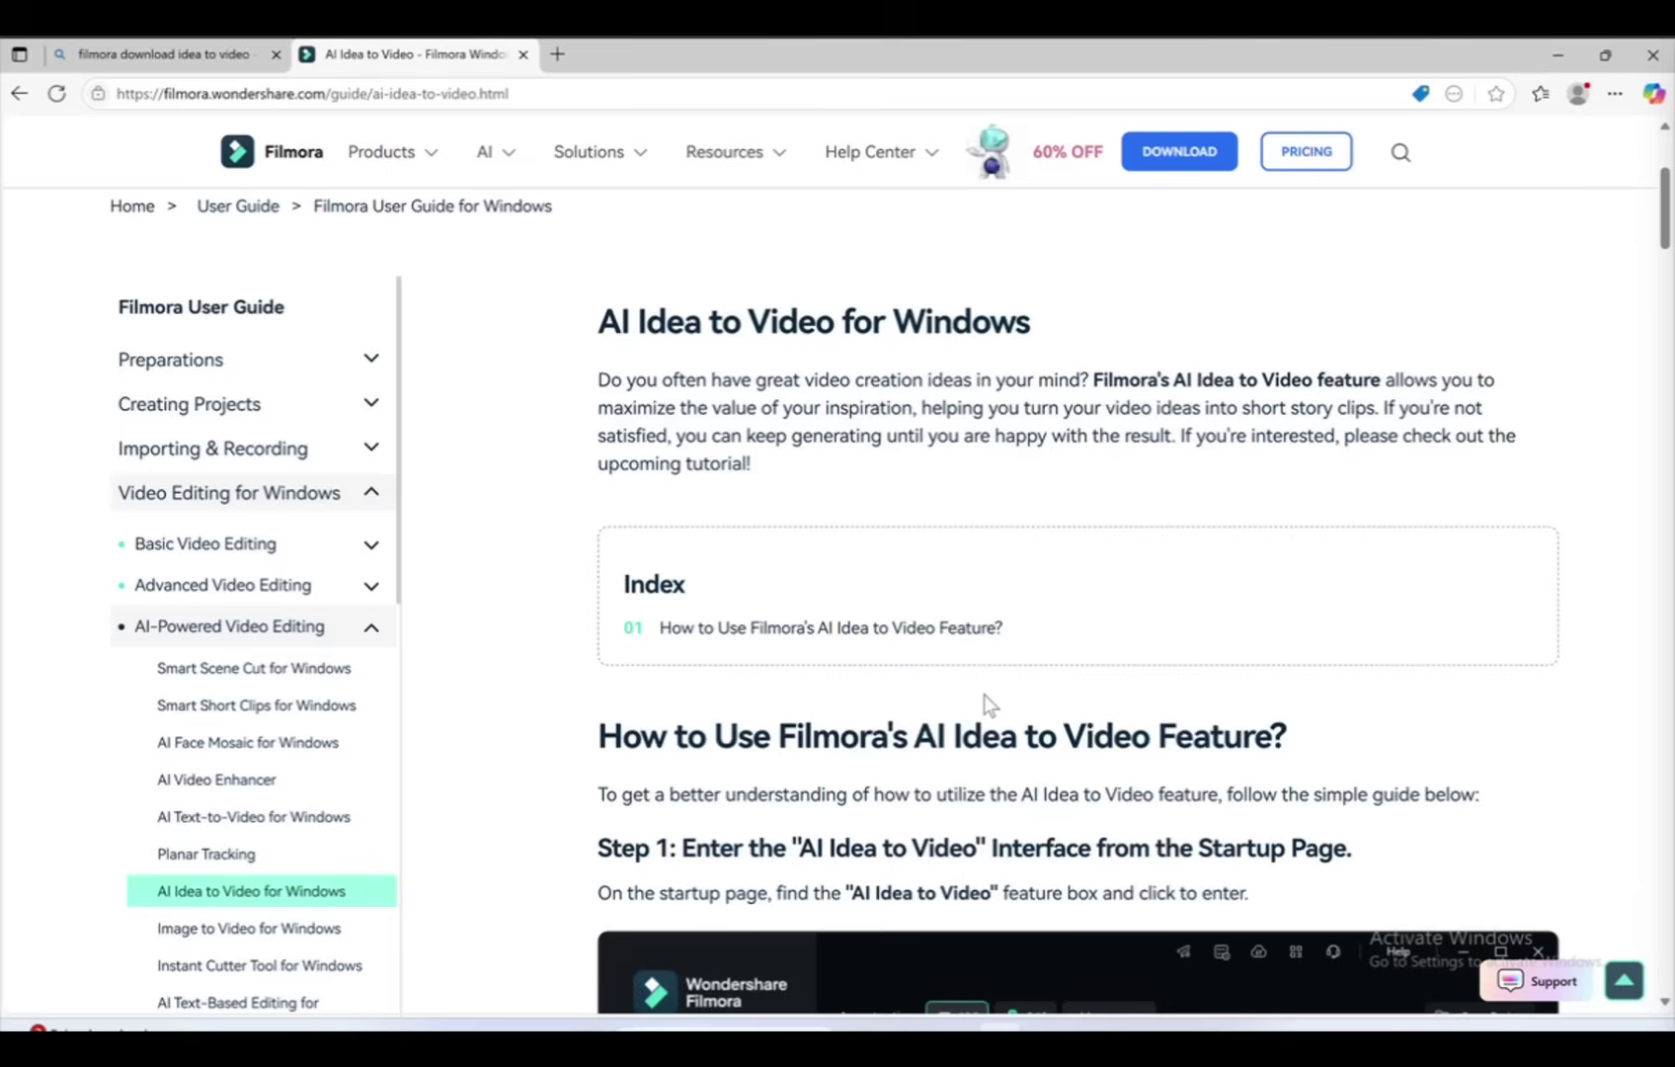
Step: Switch to the browser, read the steps of Filmora's AI Idea to Video guide and look over the Filmora Video Editor download page
{"action": "scroll", "coordinate": [984, 695], "scroll_direction": "down", "scroll_amount": 5}
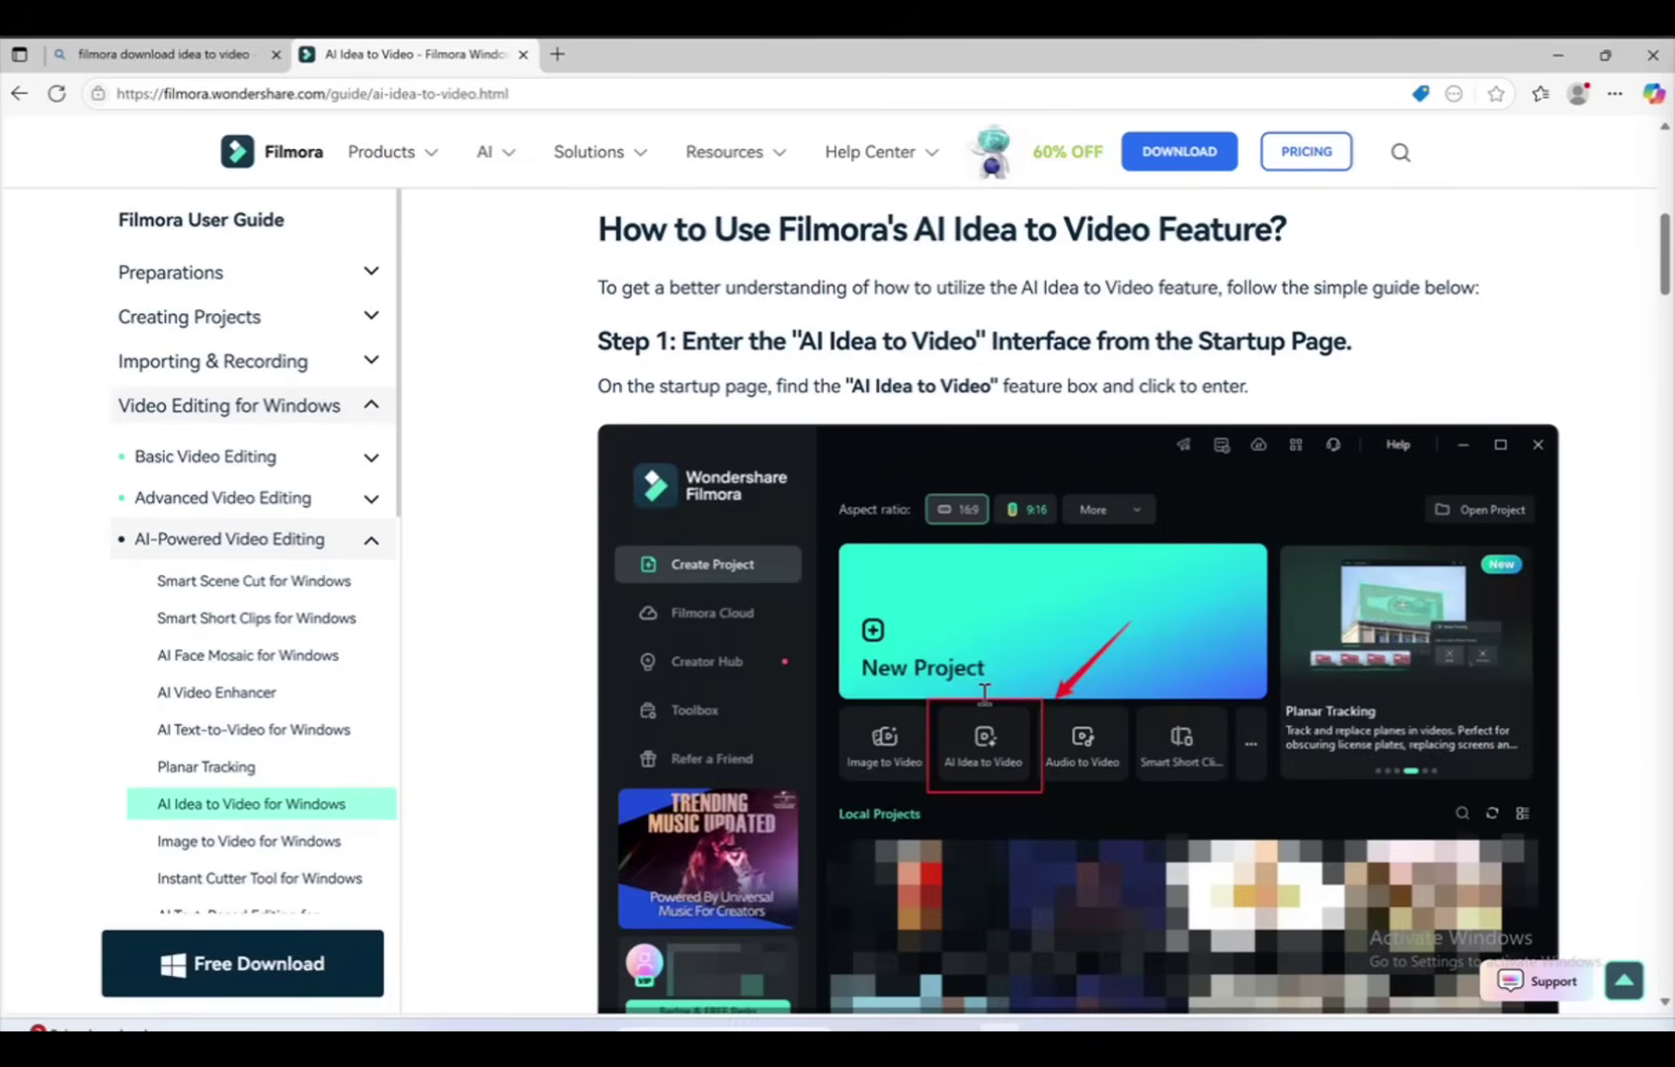
{"action": "scroll", "coordinate": [984, 696], "scroll_direction": "down", "scroll_amount": 10}
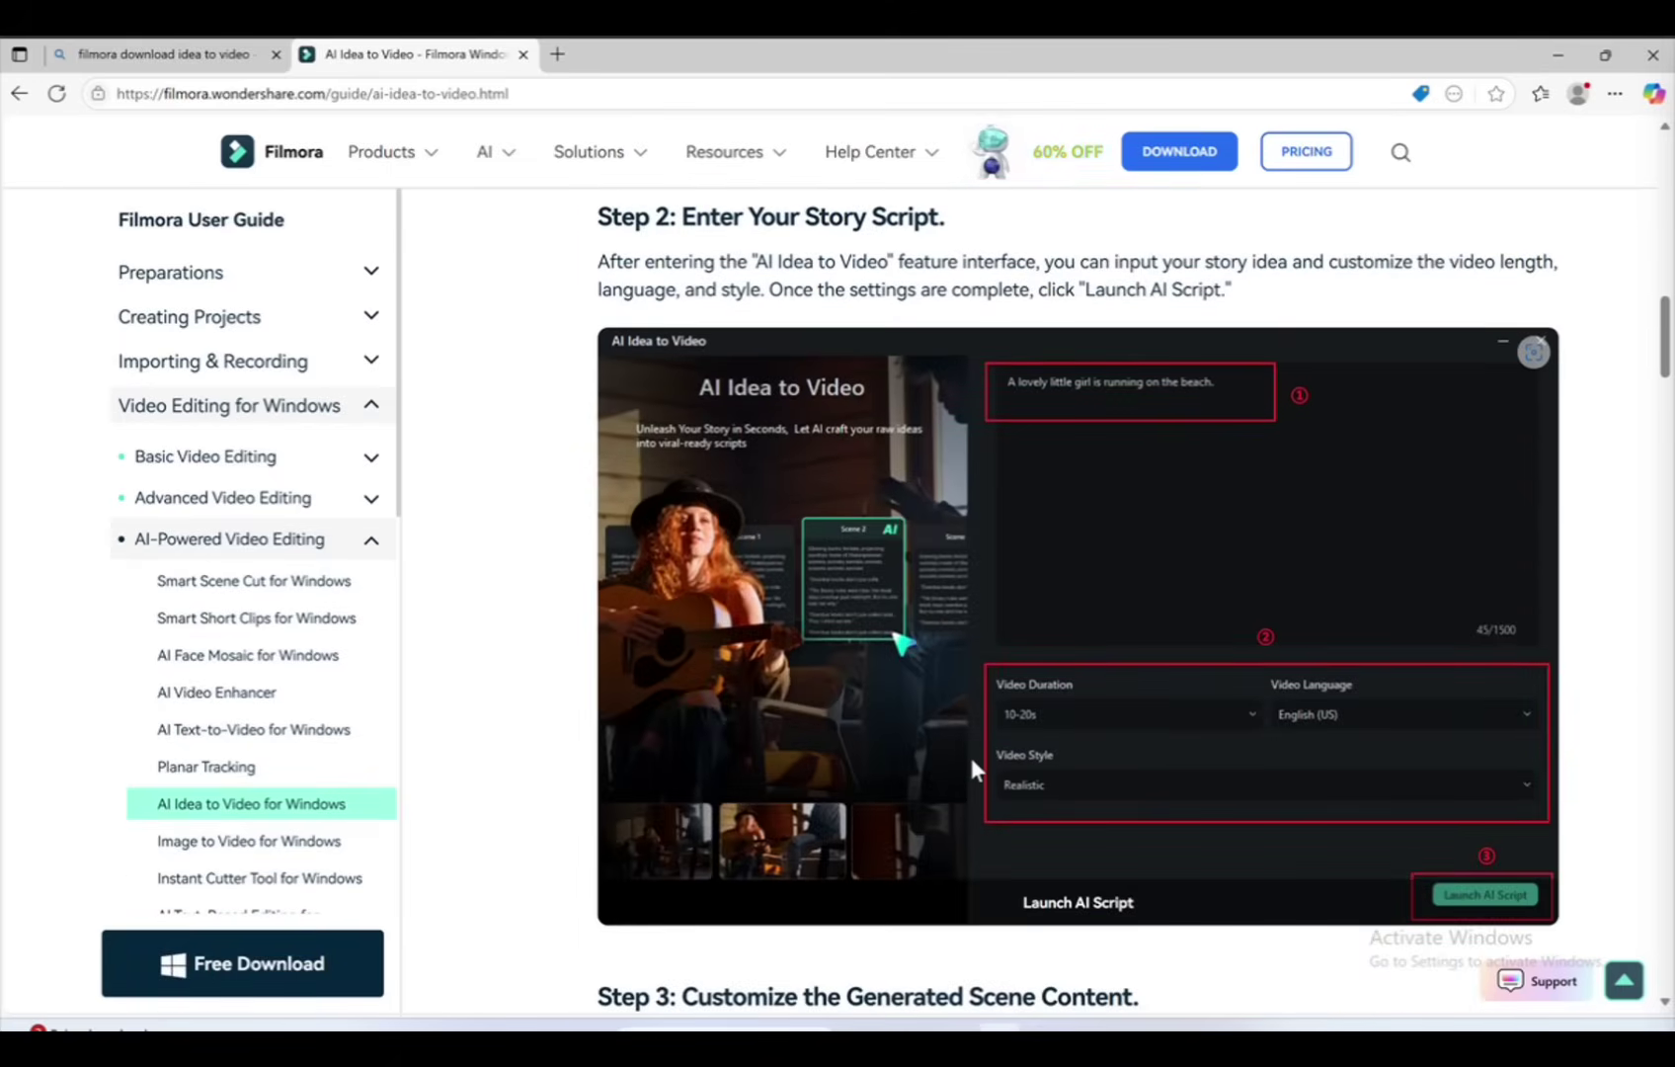
{"action": "scroll", "coordinate": [969, 753], "scroll_direction": "down", "scroll_amount": 5}
{"action": "scroll", "coordinate": [971, 758], "scroll_direction": "down", "scroll_amount": 5}
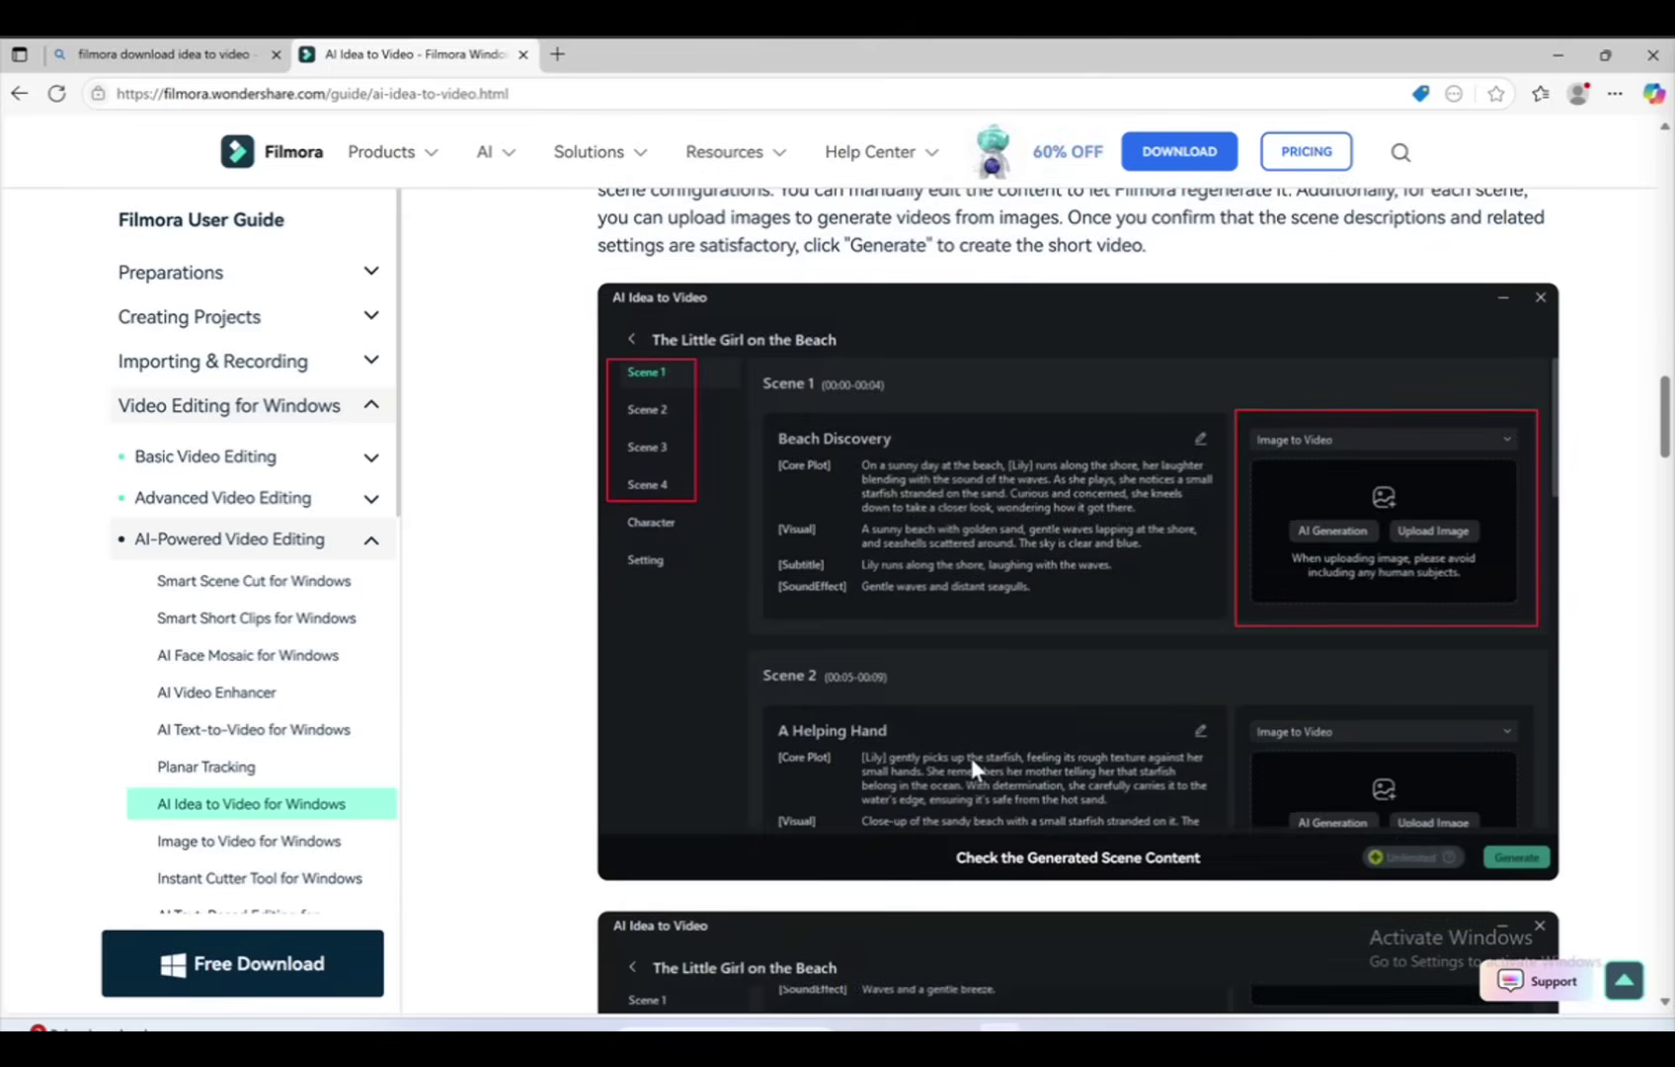
{"action": "scroll", "coordinate": [971, 758], "scroll_direction": "up", "scroll_amount": 1}
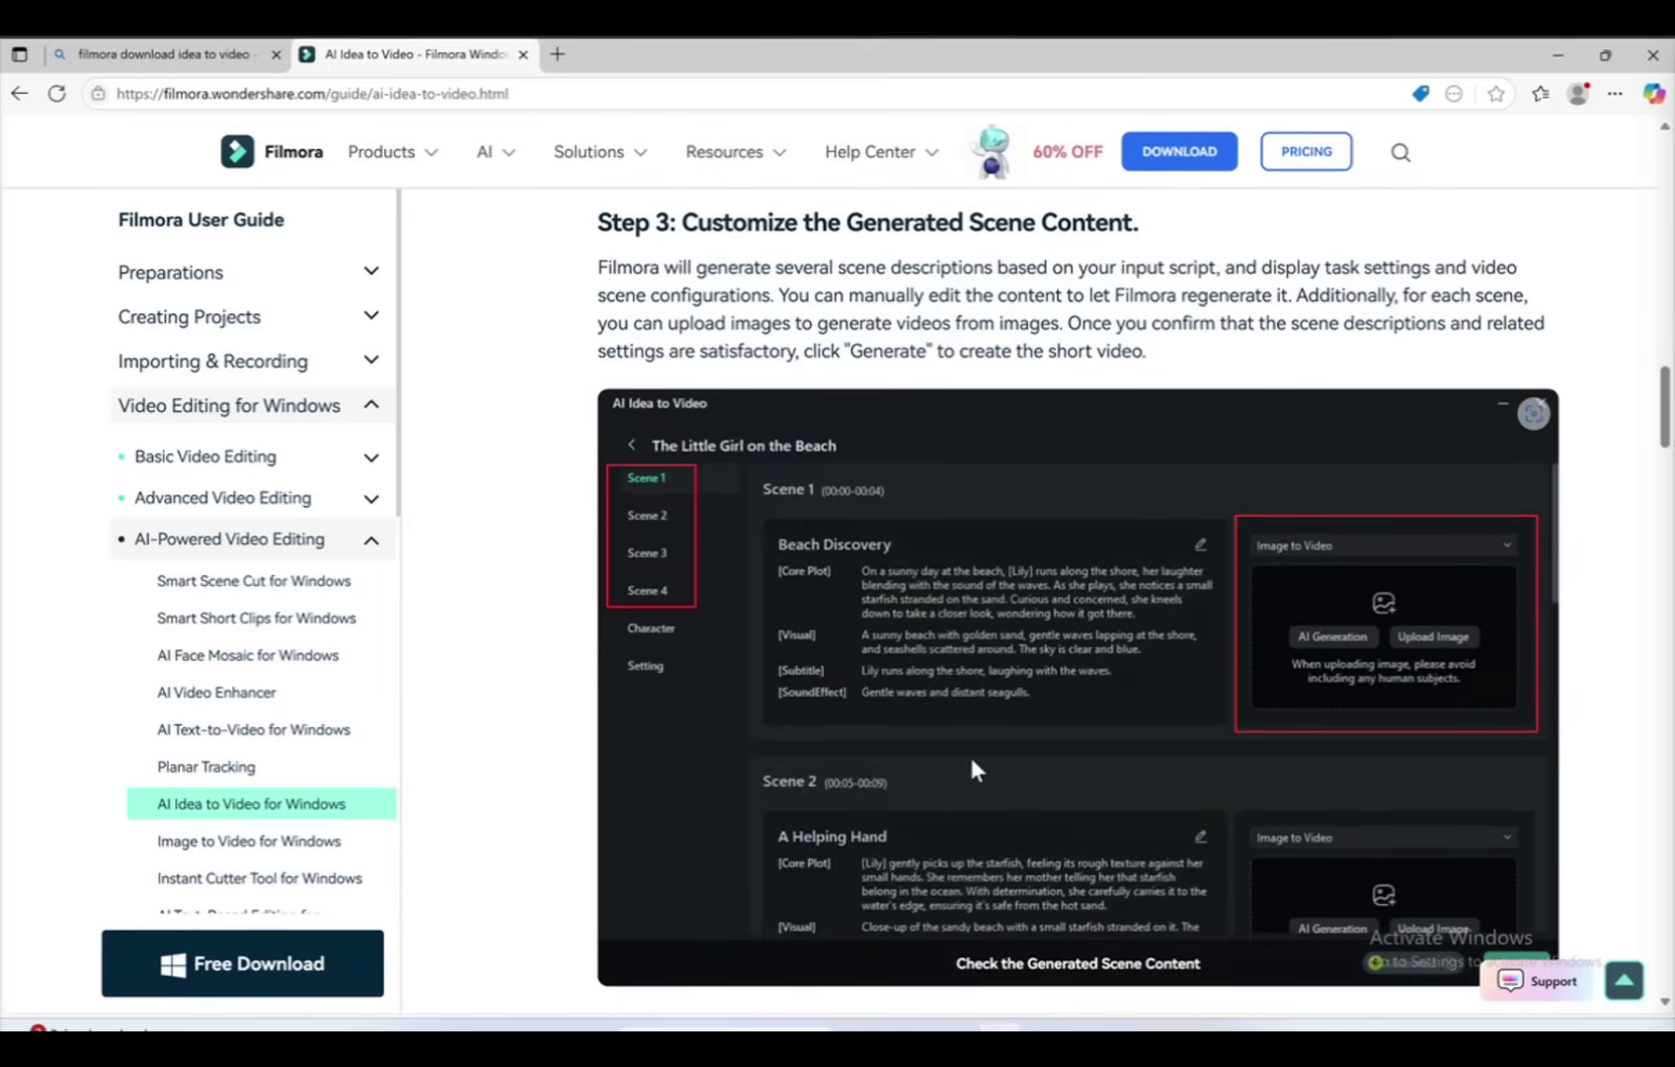
{"action": "scroll", "coordinate": [971, 761], "scroll_direction": "down", "scroll_amount": 7}
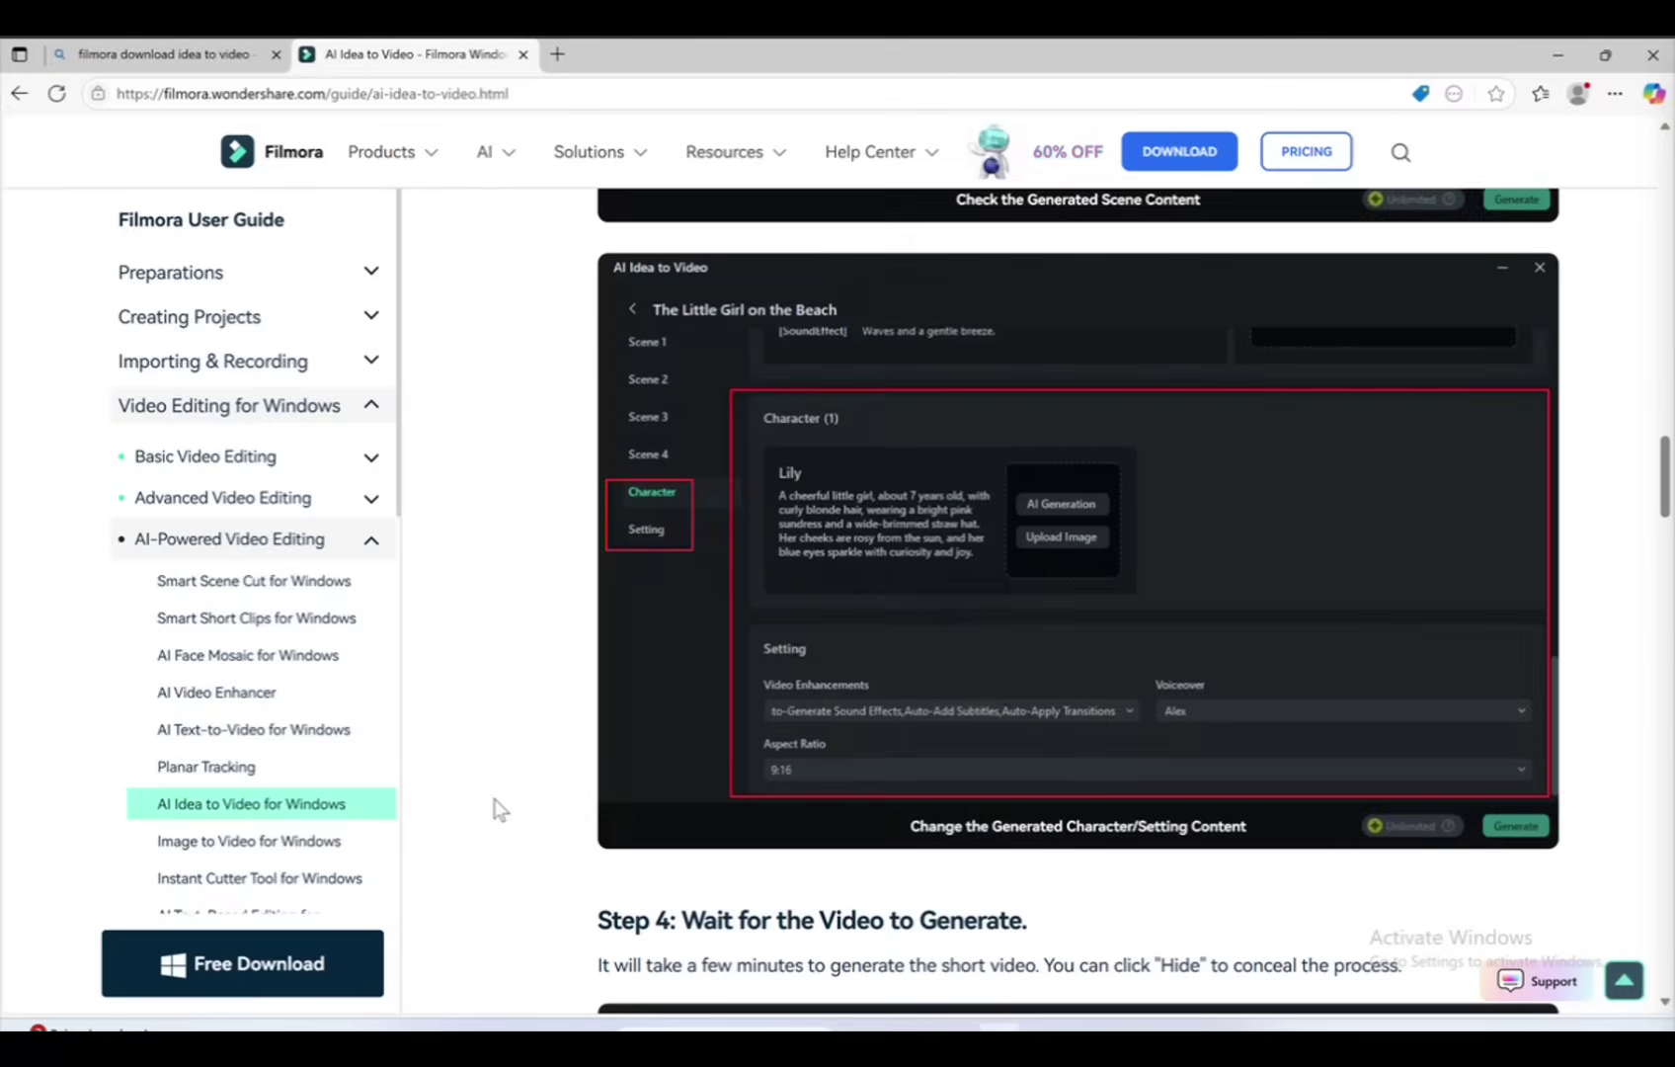
{"action": "scroll", "coordinate": [493, 808], "scroll_direction": "down", "scroll_amount": 6}
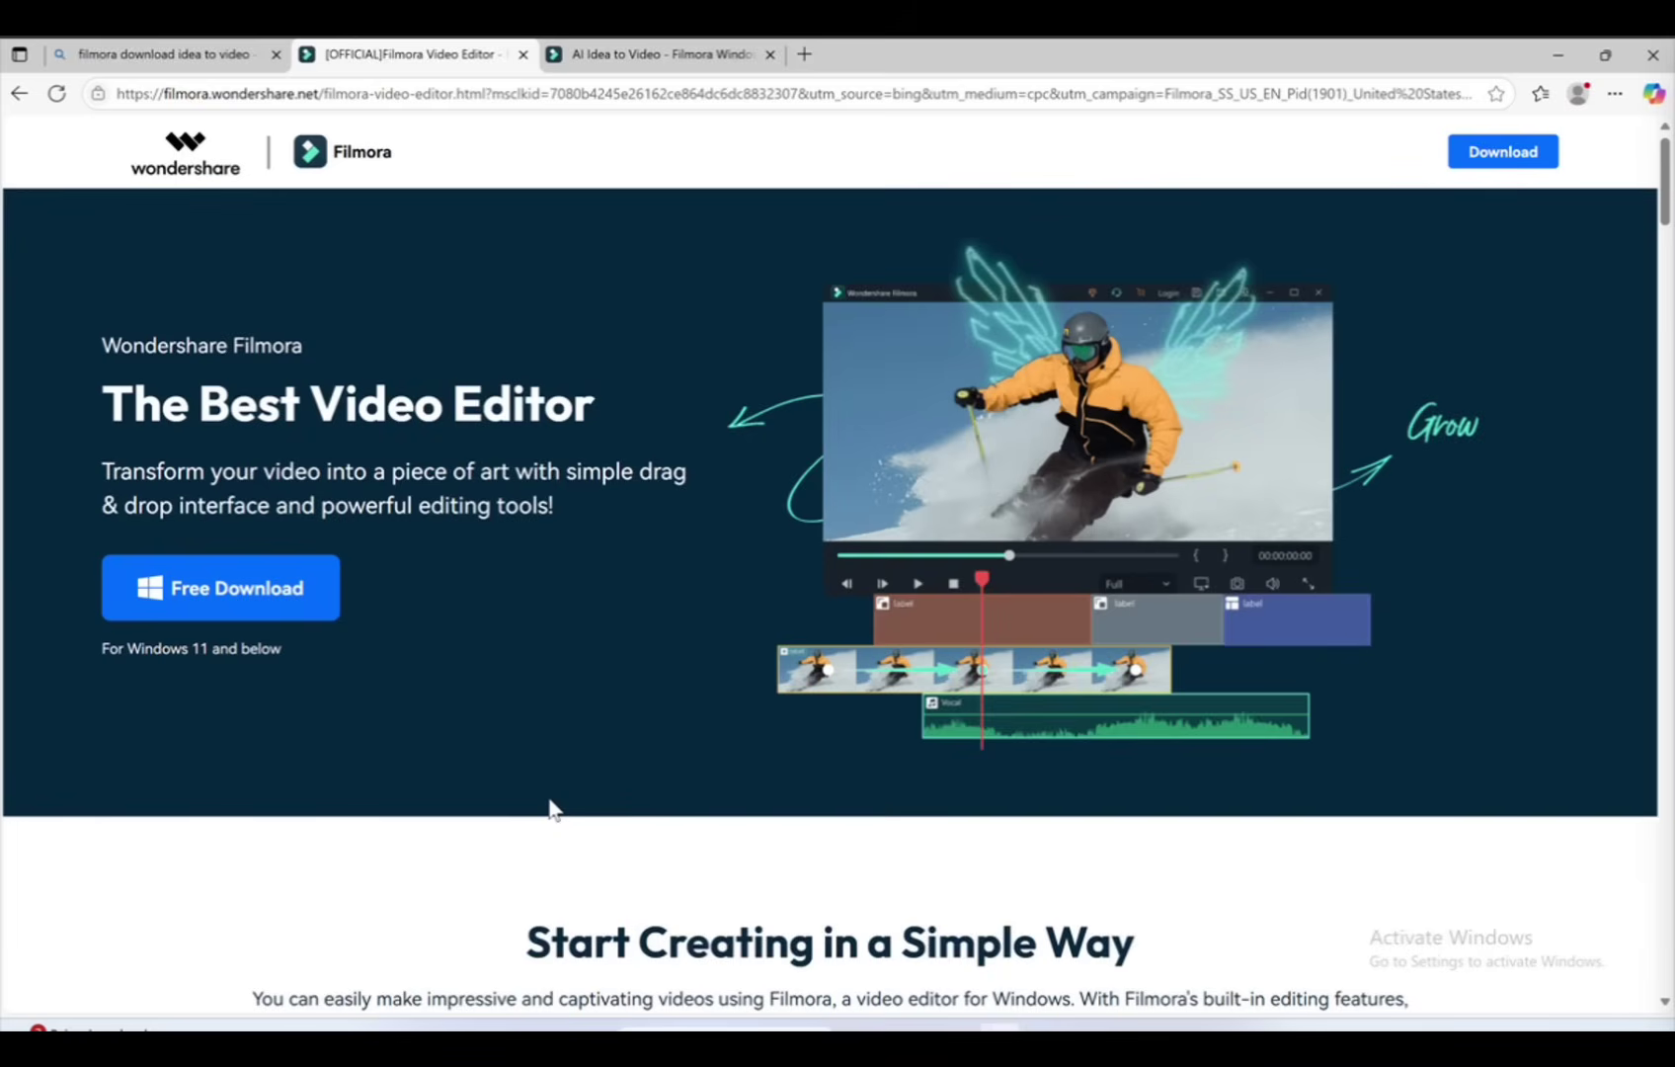
{"action": "scroll", "coordinate": [549, 796], "scroll_direction": "down", "scroll_amount": 7}
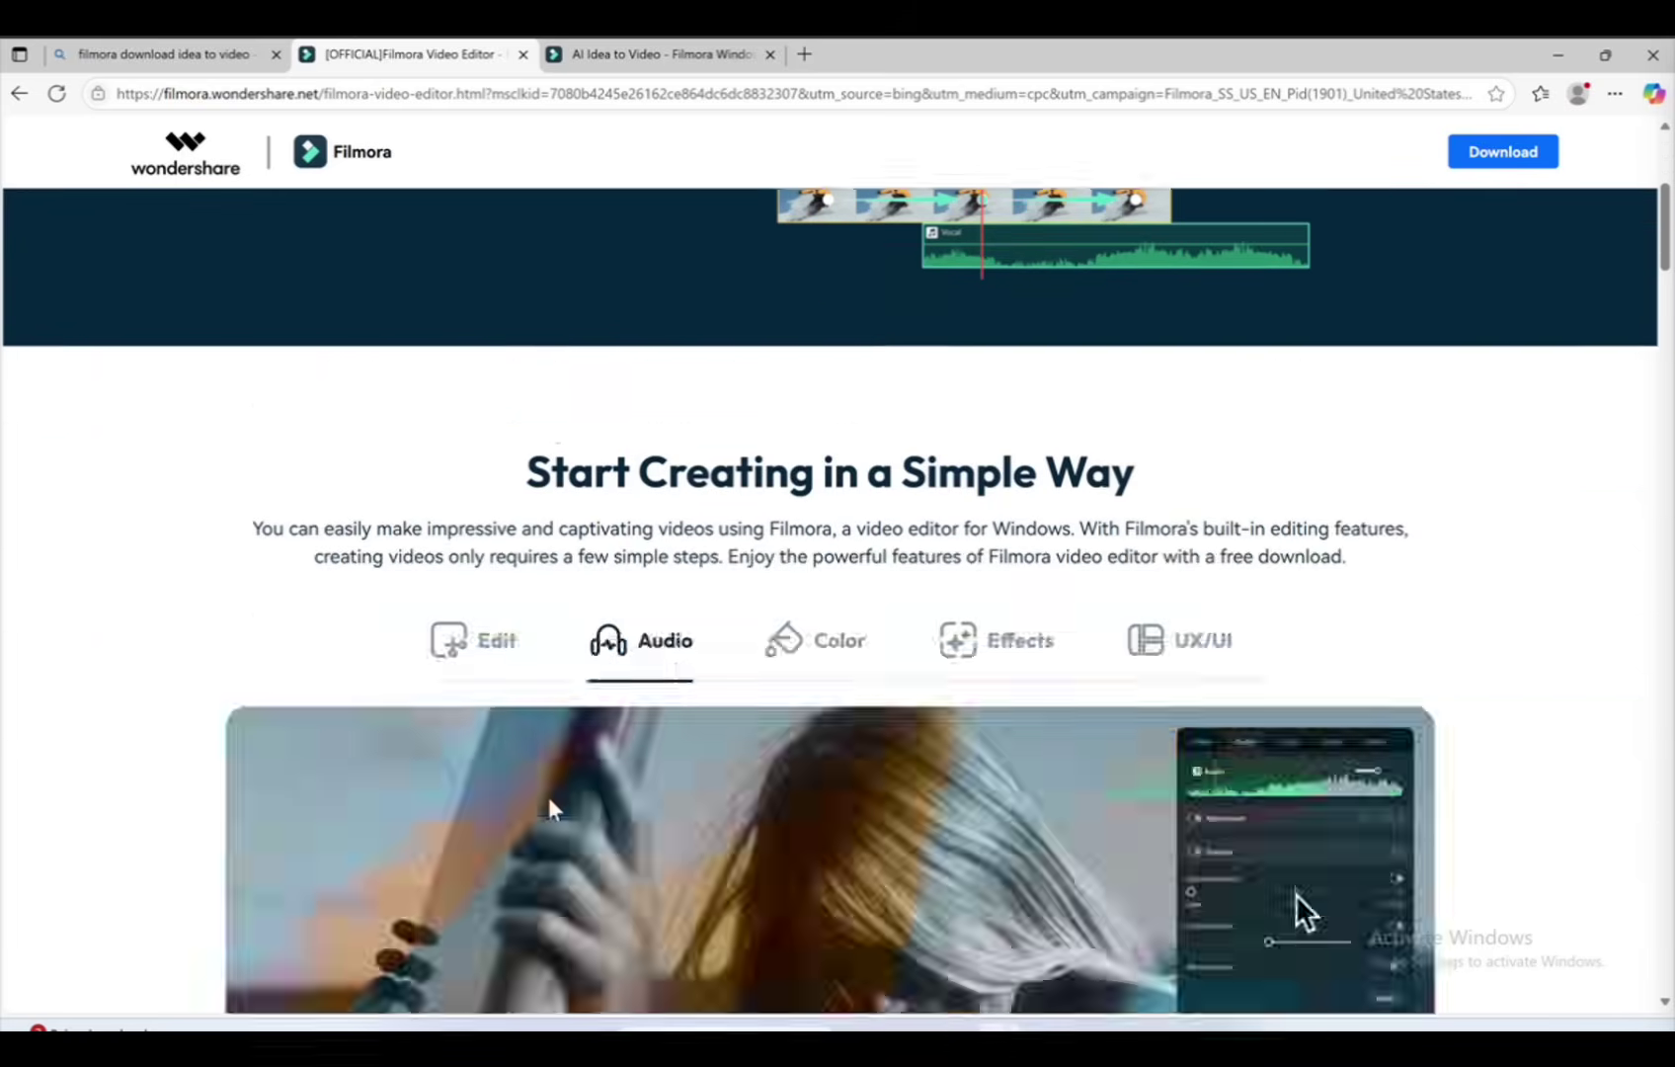